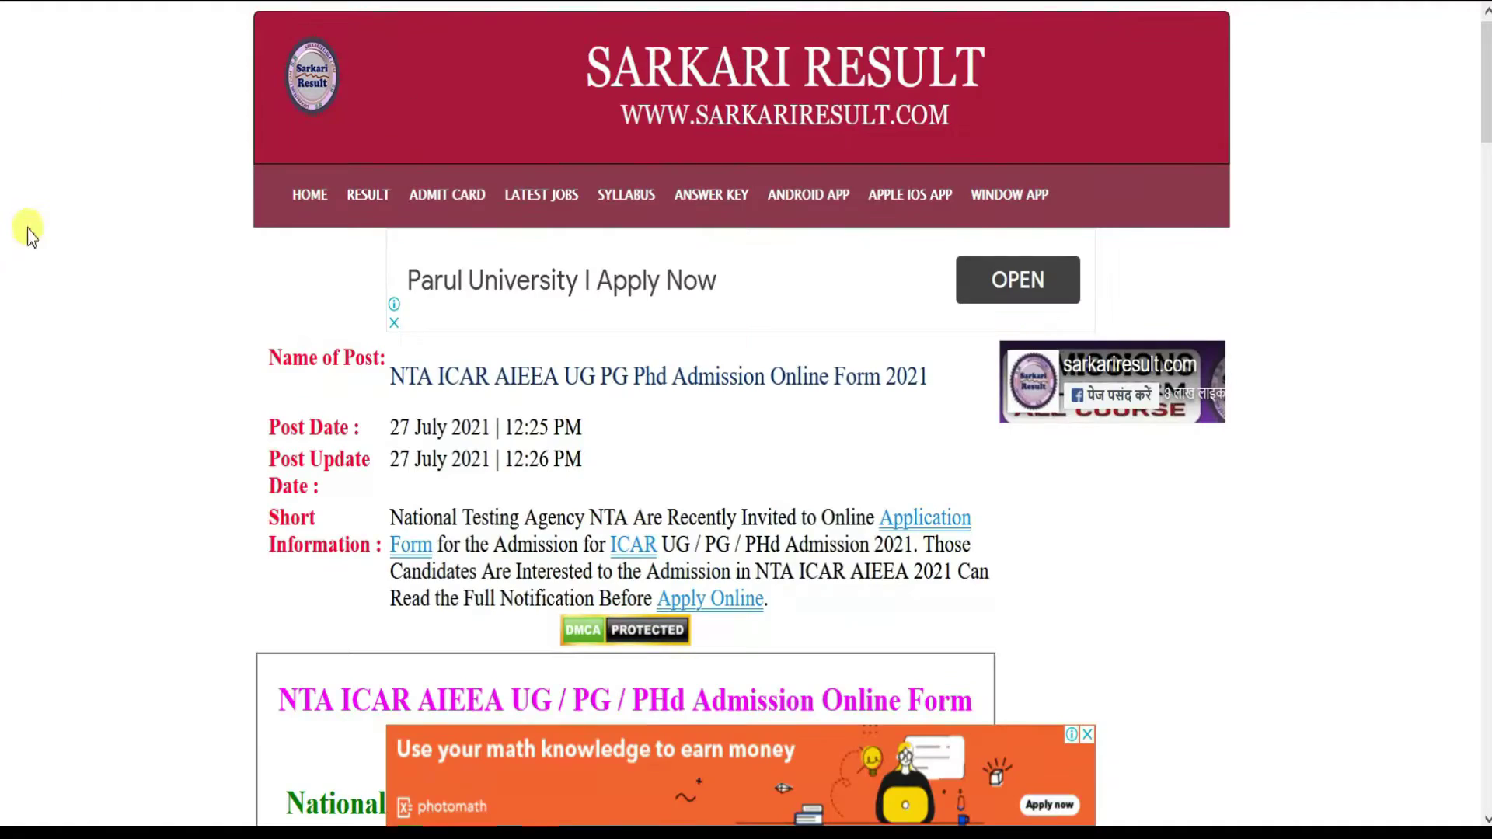
- Review the ICAR AIEEA 2021 post's dates, fees and eligibility, then open the UG information bulletin PDF
{"action": "scroll", "coordinate": [27, 233], "scroll_direction": "down", "scroll_amount": 9}
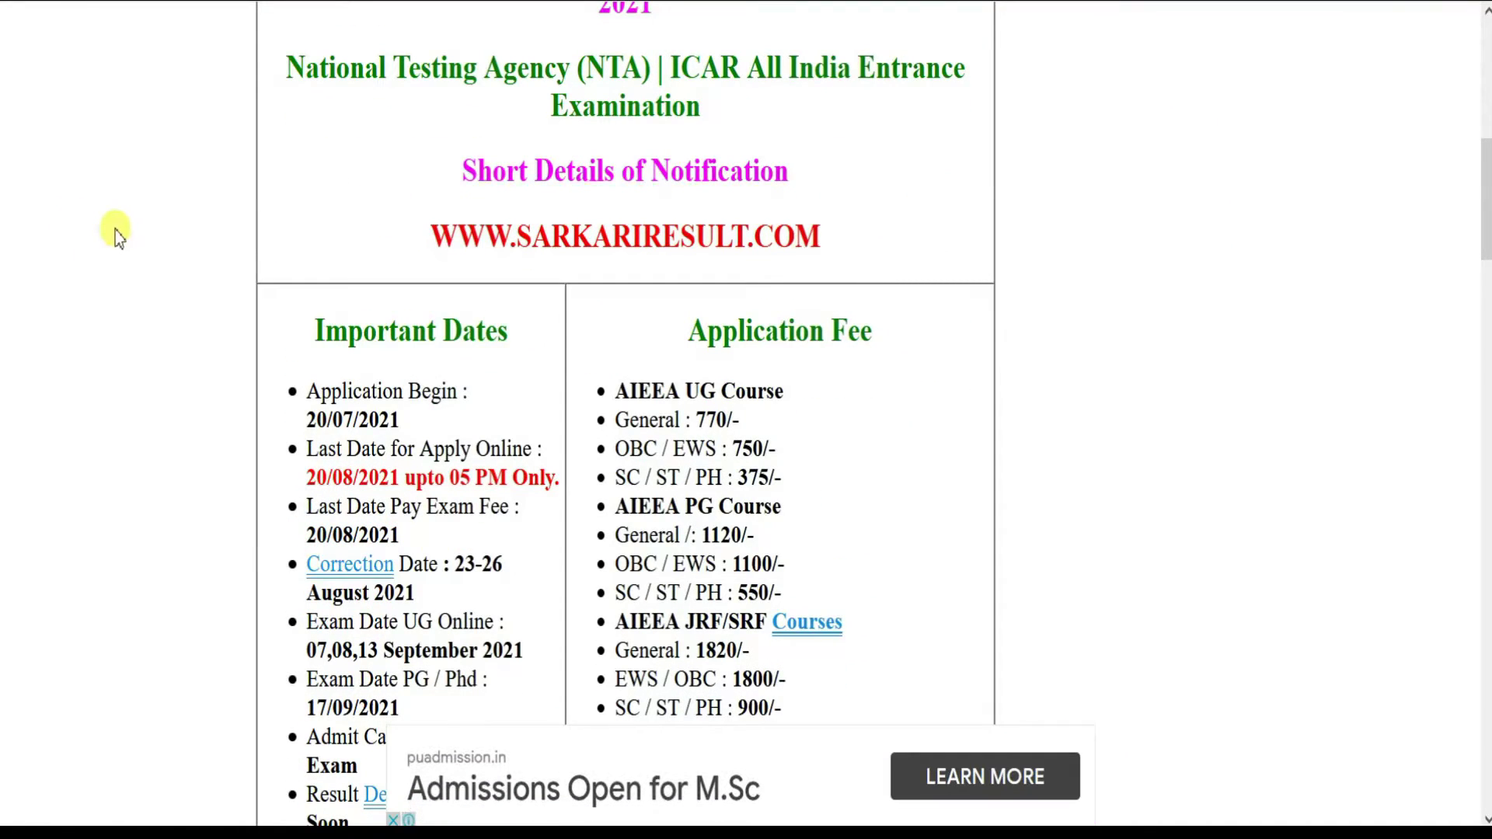
{"action": "scroll", "coordinate": [120, 227], "scroll_direction": "down", "scroll_amount": 2}
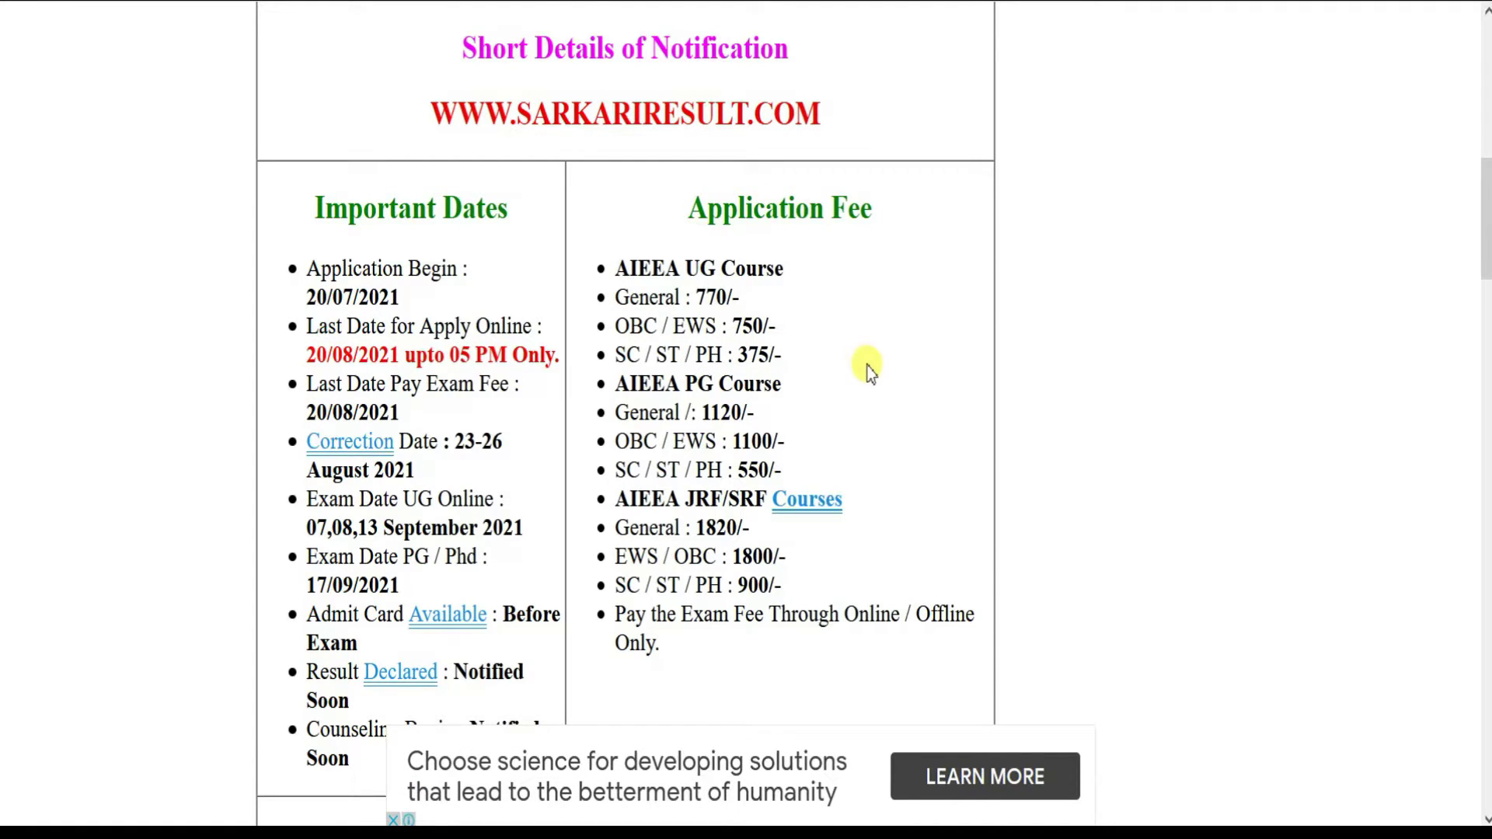
{"action": "scroll", "coordinate": [869, 371], "scroll_direction": "down", "scroll_amount": 2}
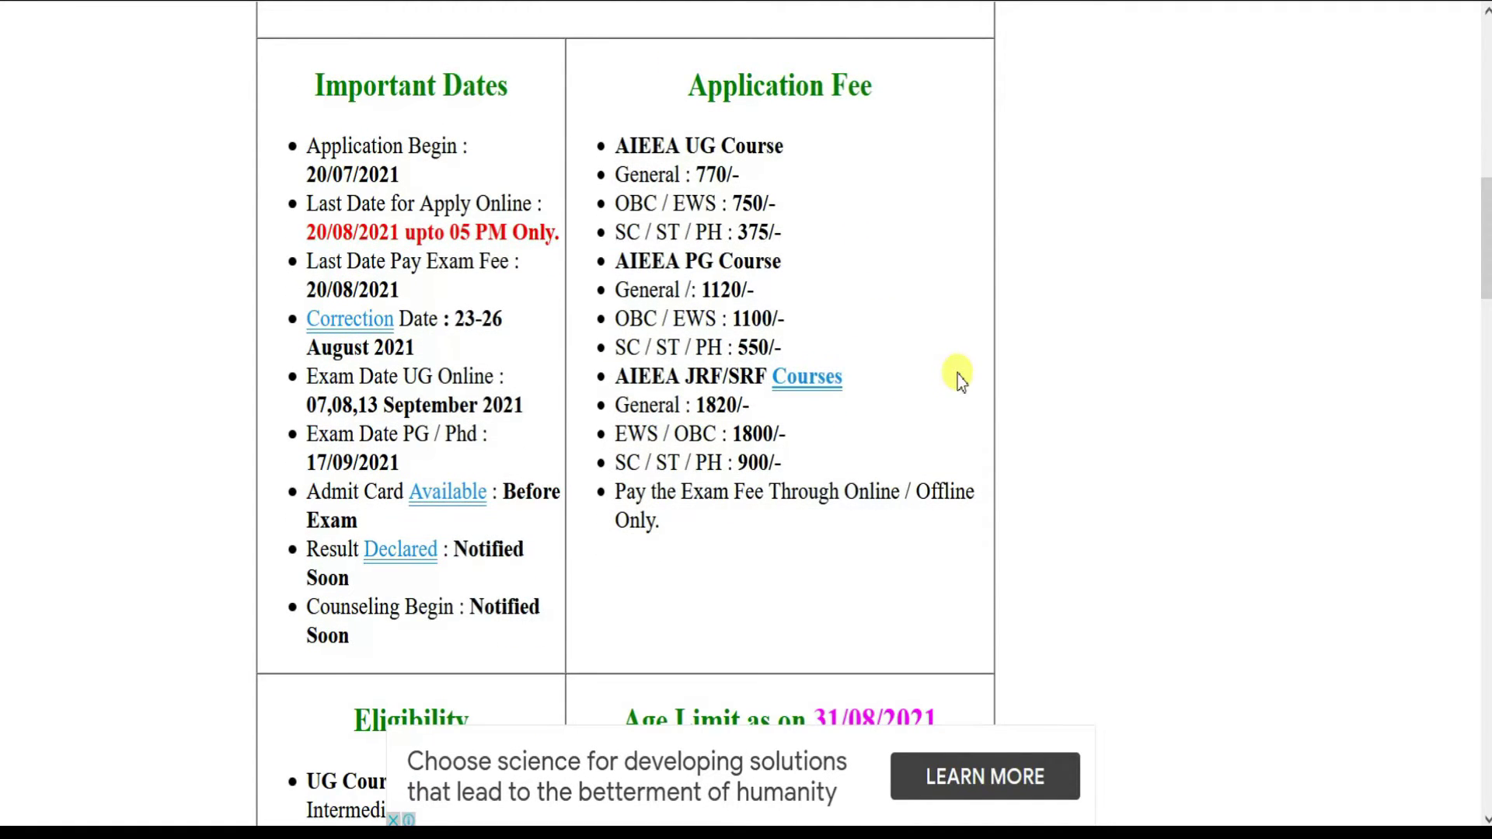
{"action": "scroll", "coordinate": [960, 380], "scroll_direction": "down", "scroll_amount": 6}
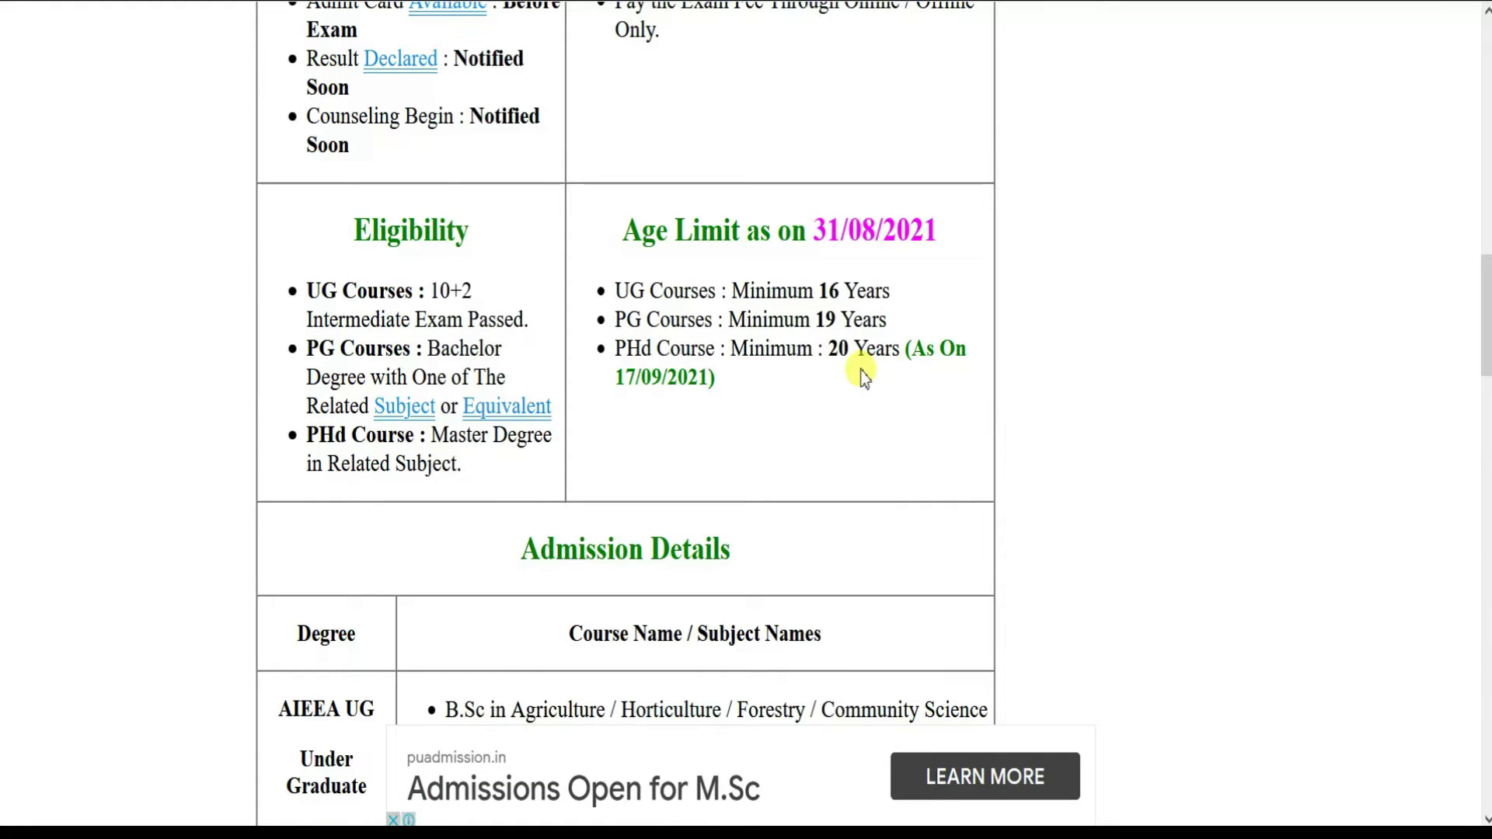
{"action": "scroll", "coordinate": [872, 371], "scroll_direction": "down", "scroll_amount": 14}
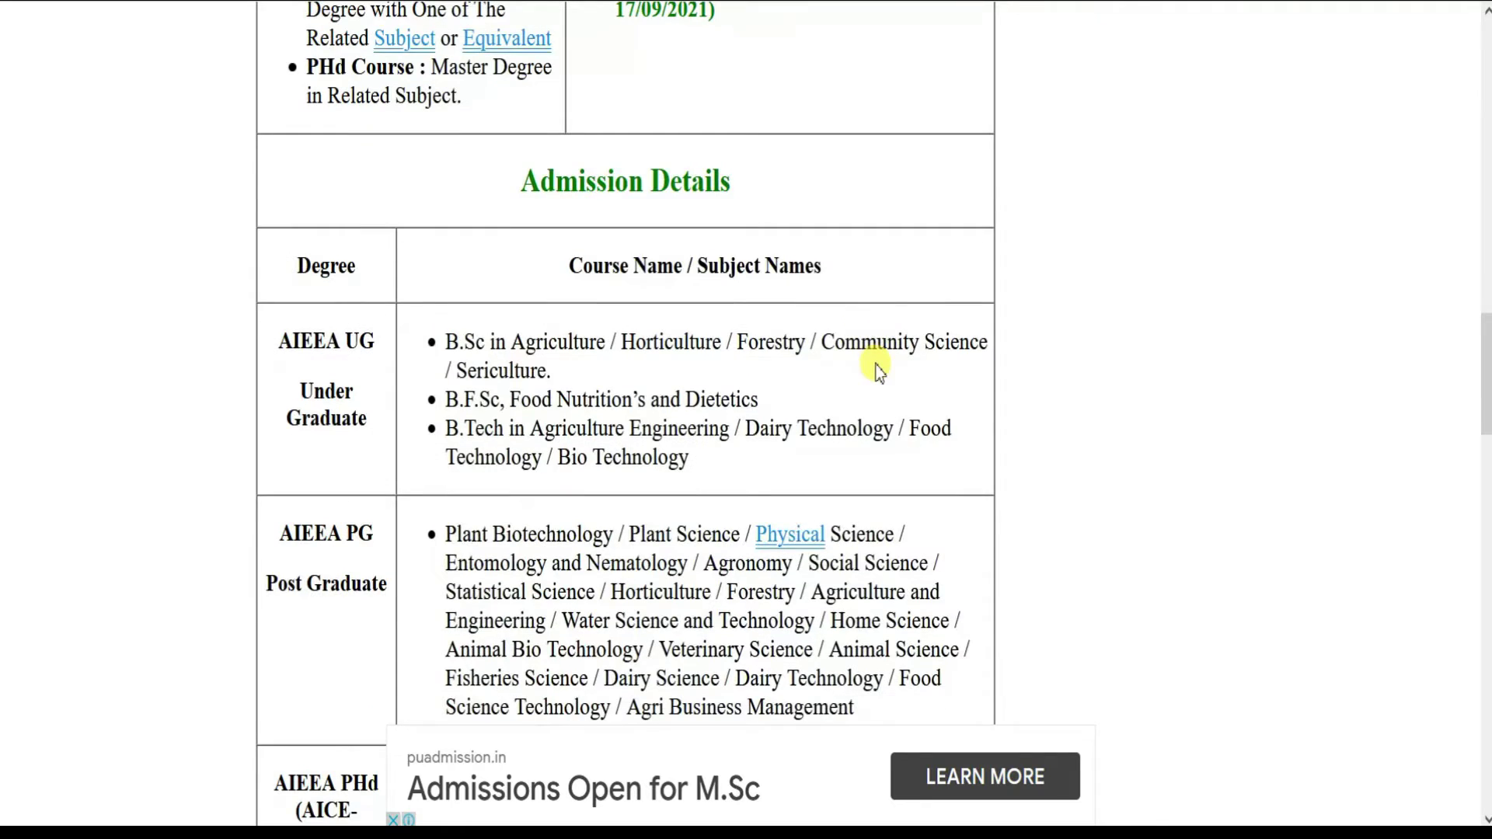
{"action": "scroll", "coordinate": [694, 348], "scroll_direction": "down", "scroll_amount": 10}
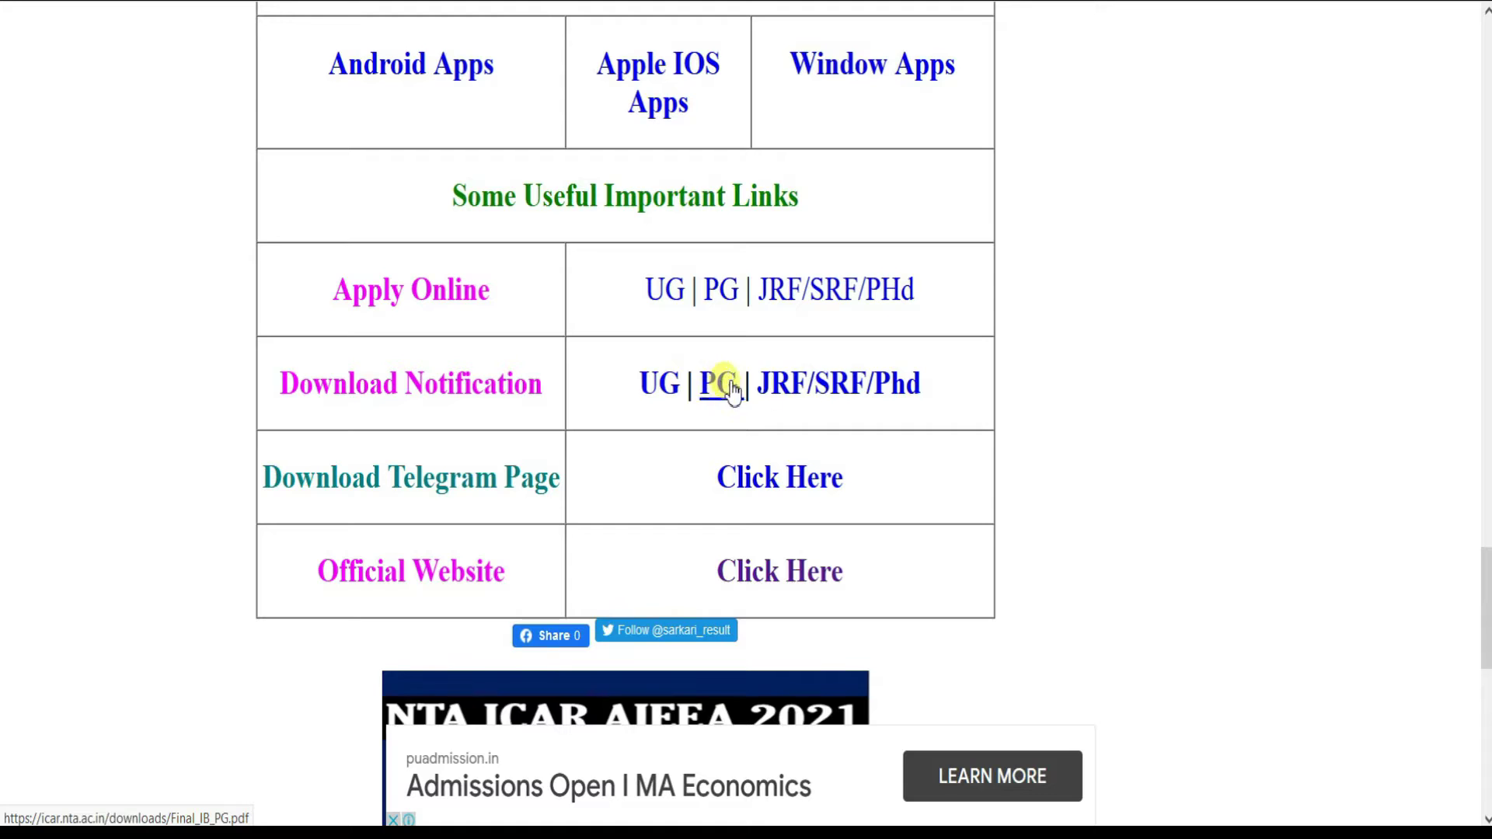
{"action": "left_click", "coordinate": [662, 400]}
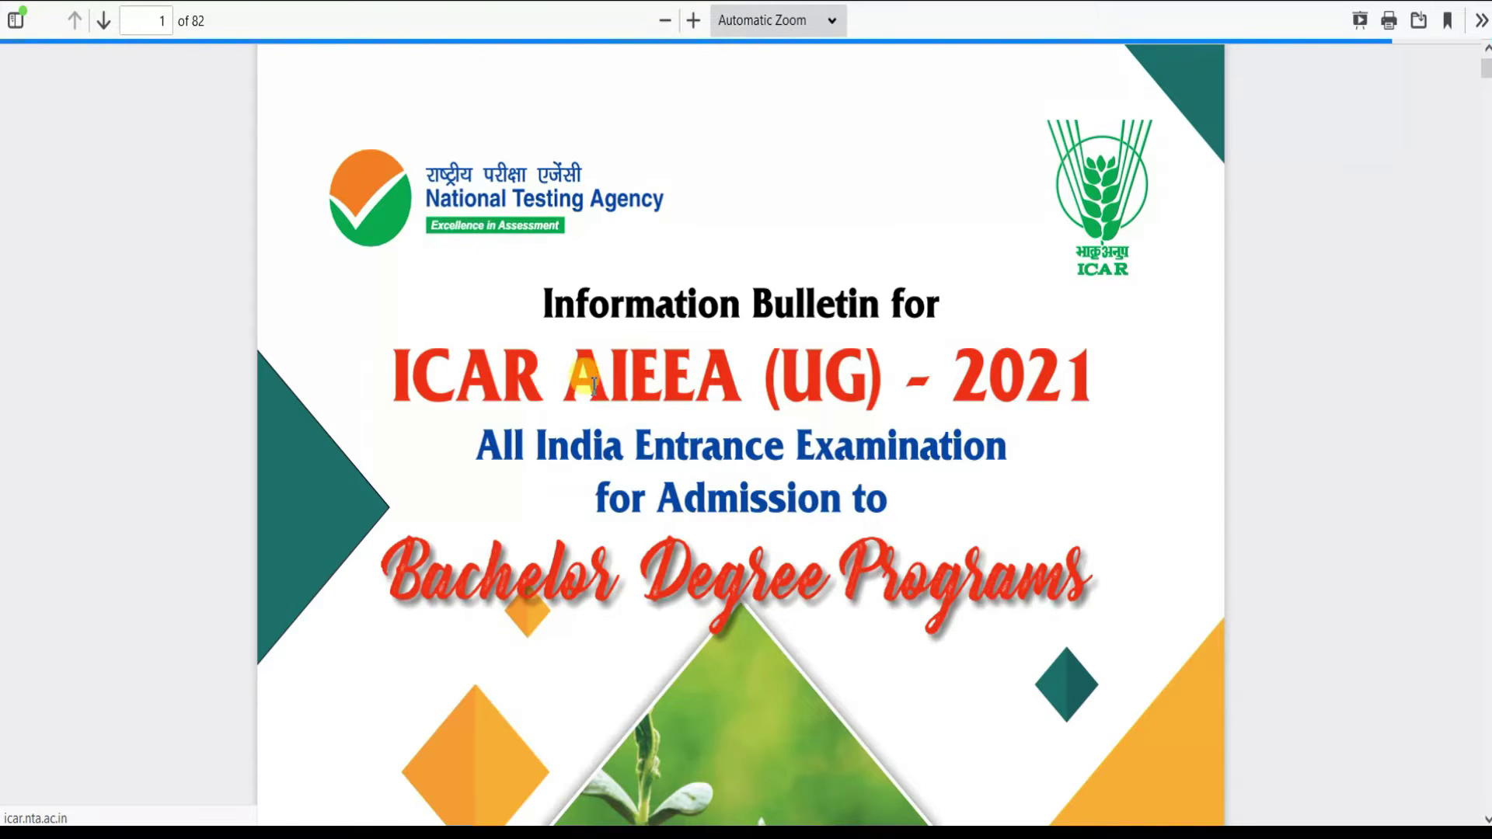
{"action": "scroll", "coordinate": [596, 384], "scroll_direction": "down", "scroll_amount": 5}
{"action": "scroll", "coordinate": [596, 384], "scroll_direction": "down", "scroll_amount": 20}
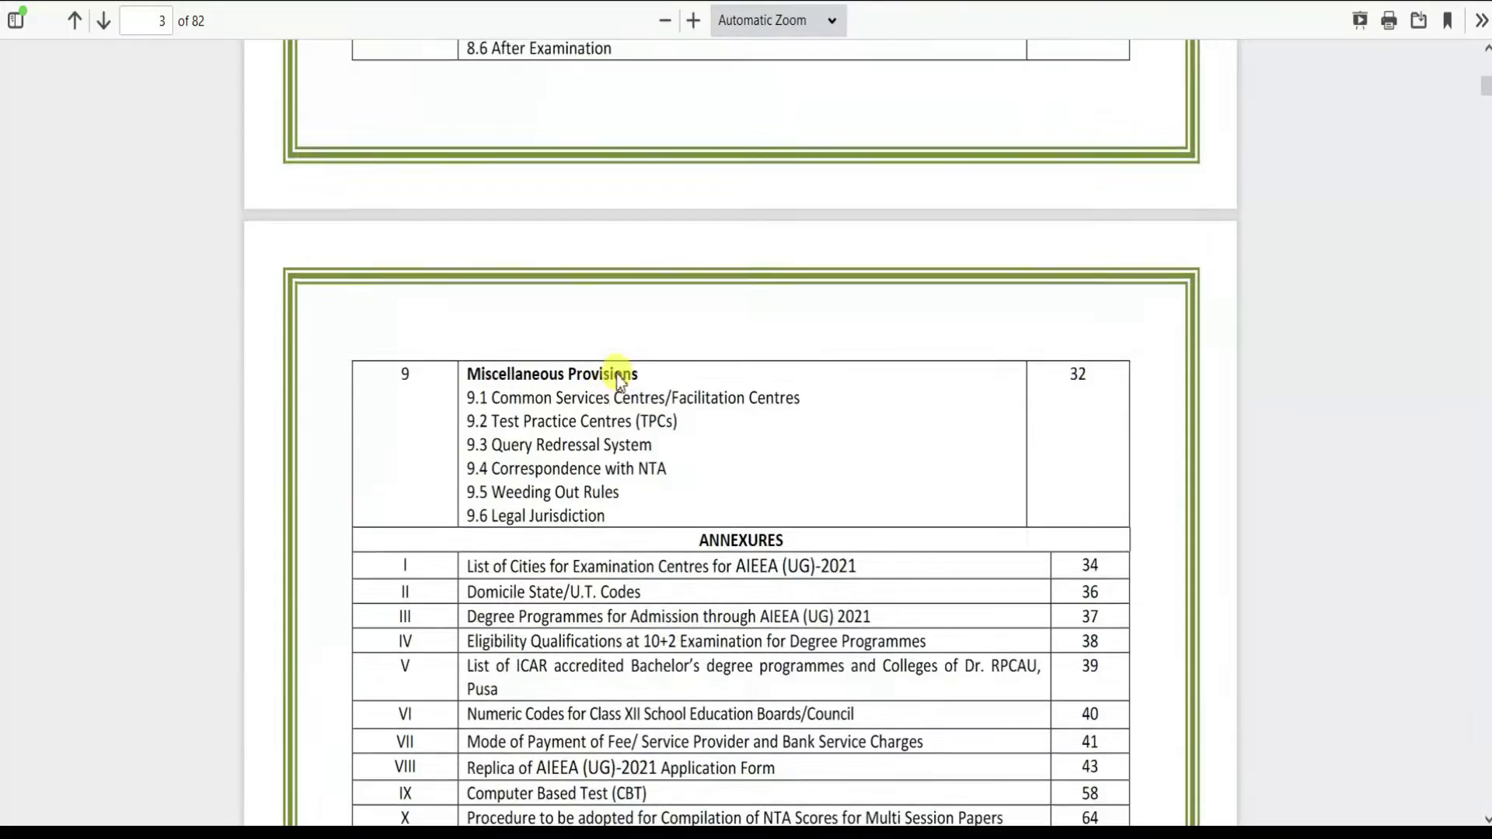
{"action": "scroll", "coordinate": [621, 374], "scroll_direction": "down", "scroll_amount": 20}
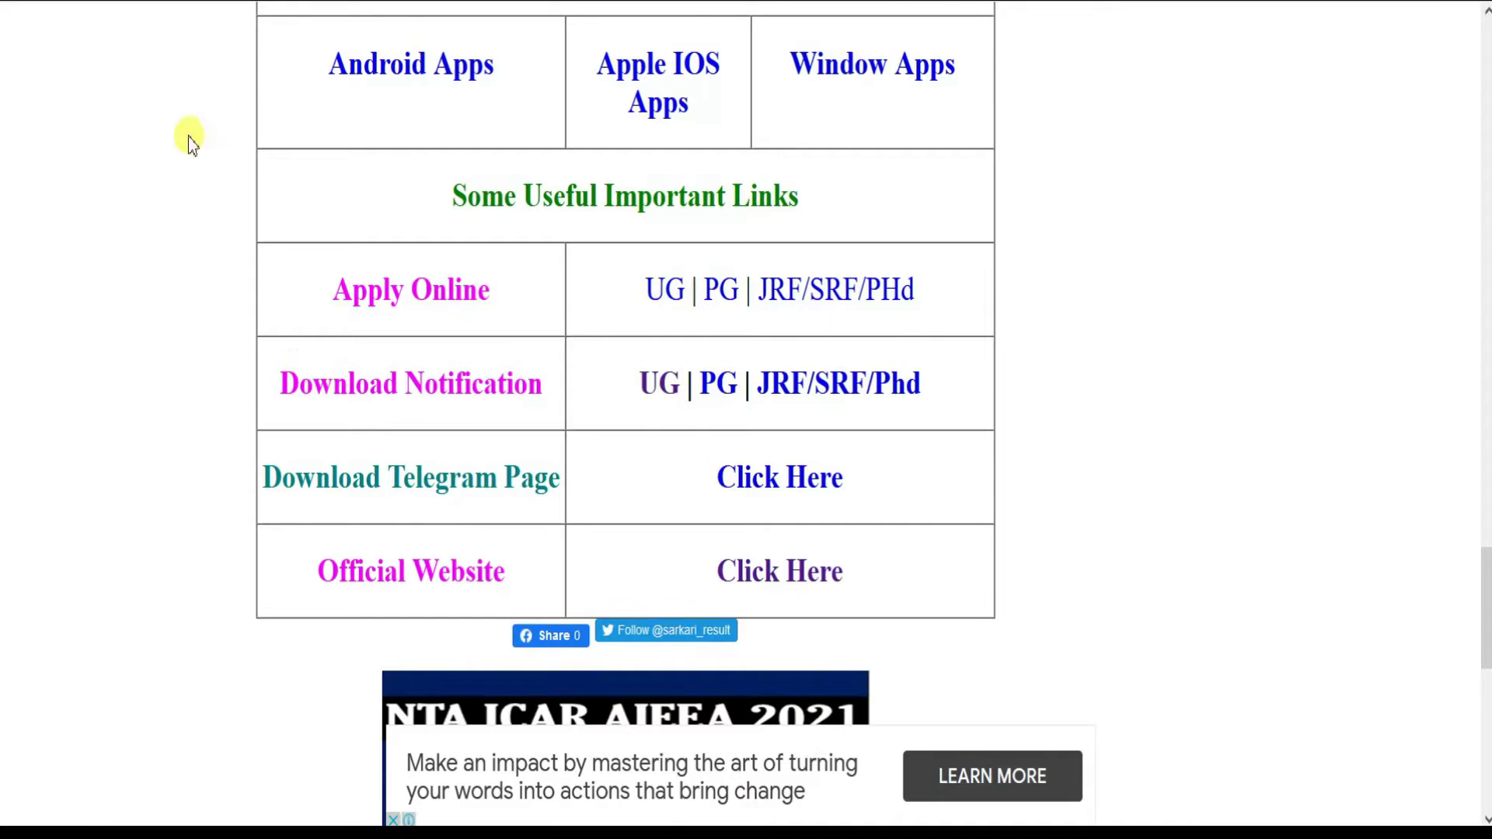
- Open the UG online application site and look over its instructions
{"action": "left_click", "coordinate": [665, 299]}
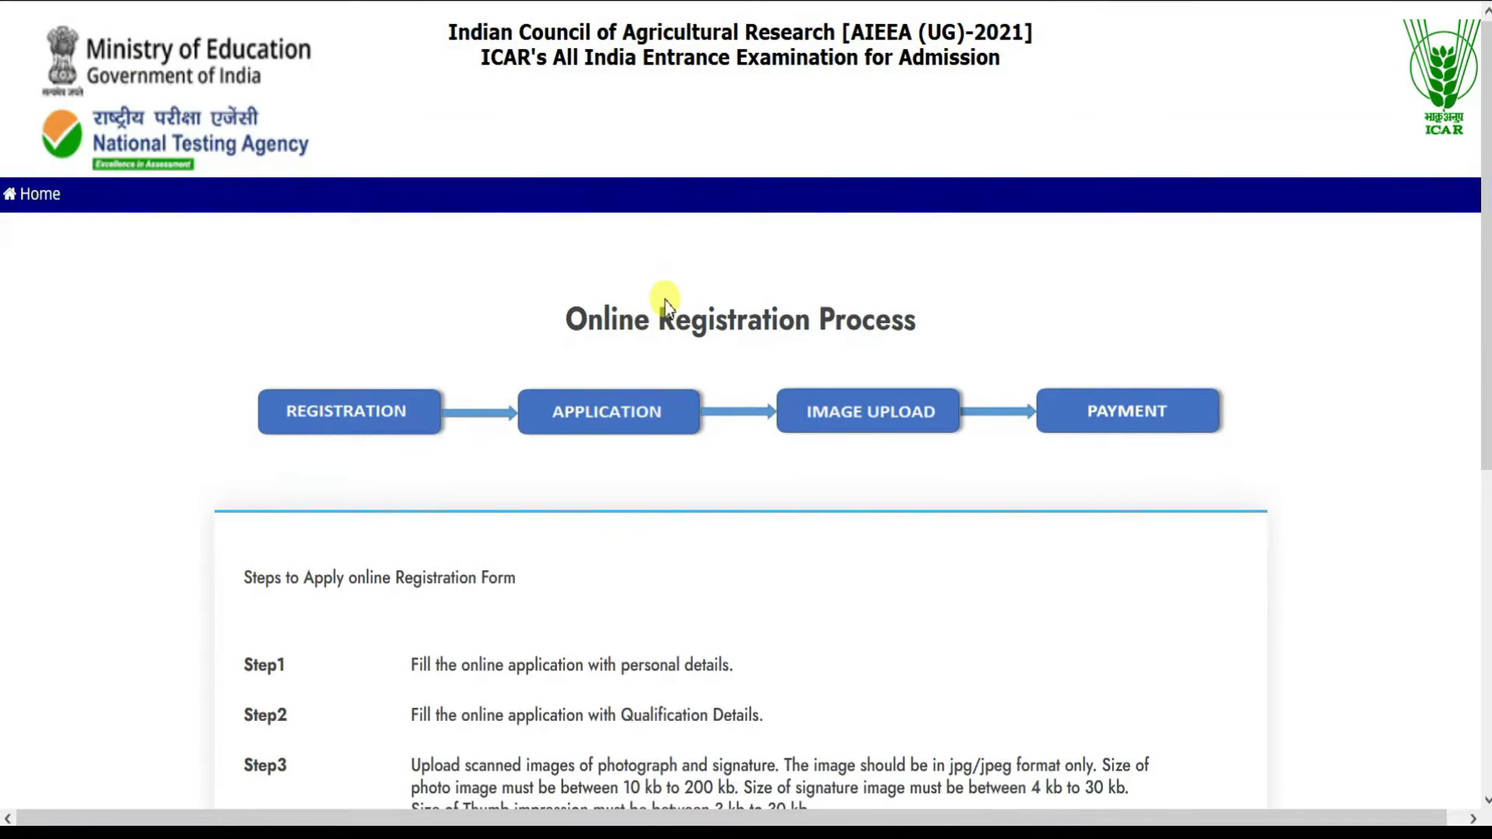
{"action": "scroll", "coordinate": [656, 302], "scroll_direction": "down", "scroll_amount": 5}
{"action": "scroll", "coordinate": [486, 375], "scroll_direction": "down", "scroll_amount": 3}
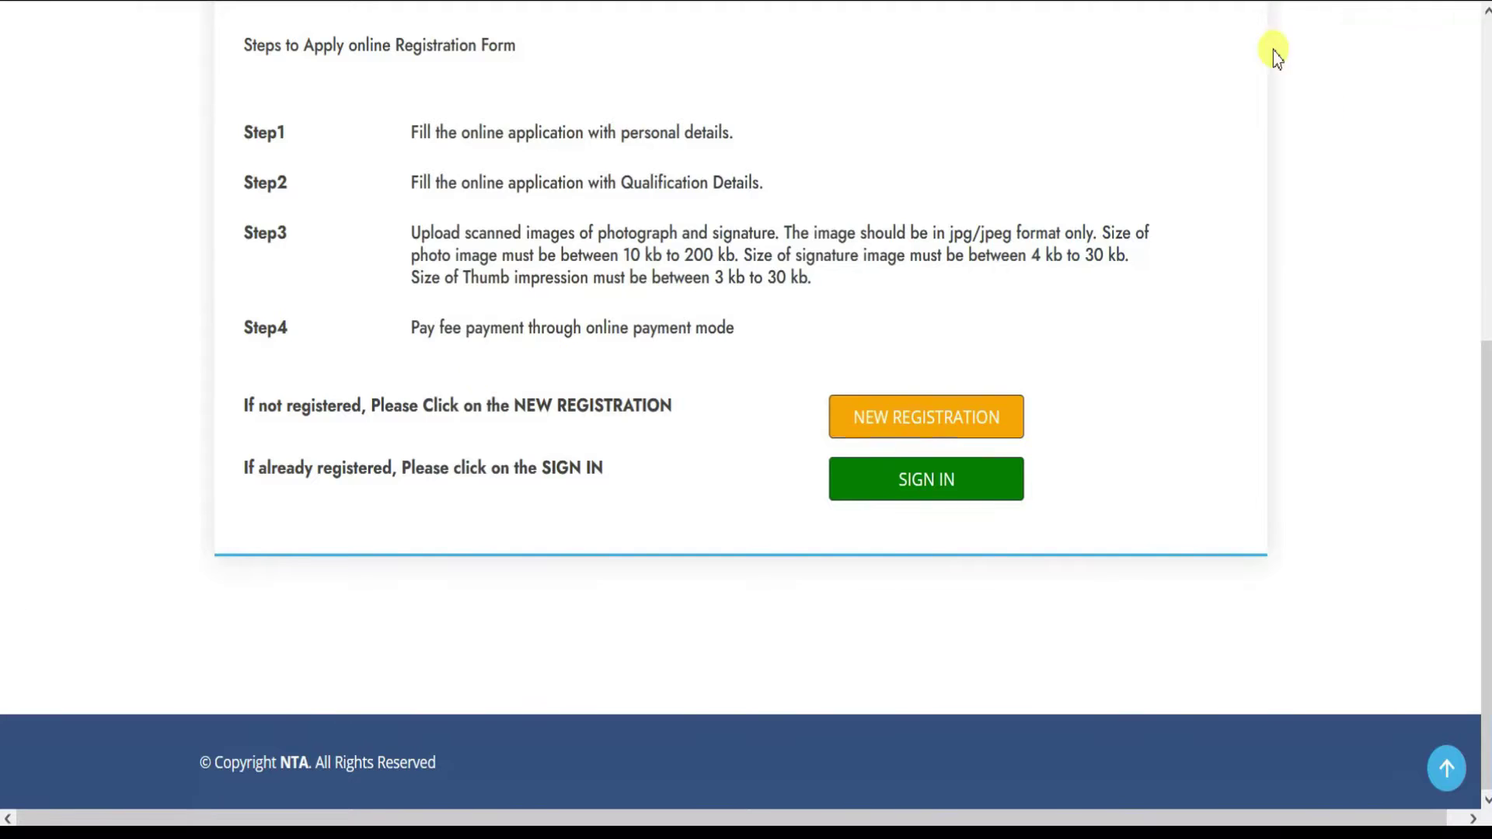
{"action": "mouse_move", "coordinate": [1118, 6]}
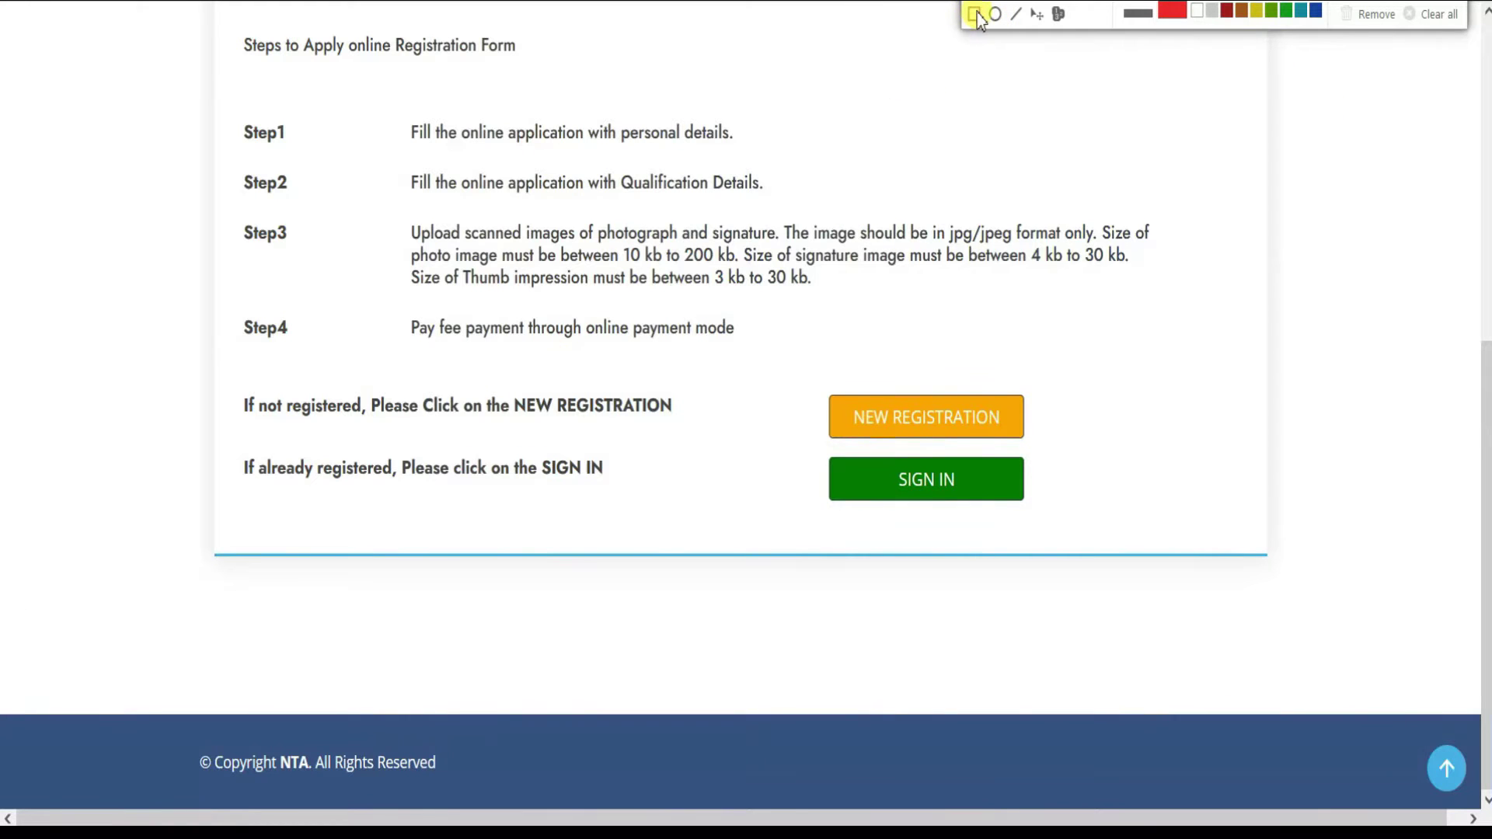
{"action": "mouse_move", "coordinate": [777, 352]}
{"action": "left_mouse_down"}
{"action": "mouse_move", "coordinate": [1077, 560]}
{"action": "mouse_move", "coordinate": [1093, 539]}
{"action": "mouse_move", "coordinate": [1096, 556]}
{"action": "left_mouse_up"}
{"action": "left_click_drag", "start_coordinate": [1060, 433], "coordinate": [813, 379]}
{"action": "left_click_drag", "start_coordinate": [811, 443], "coordinate": [1048, 522]}
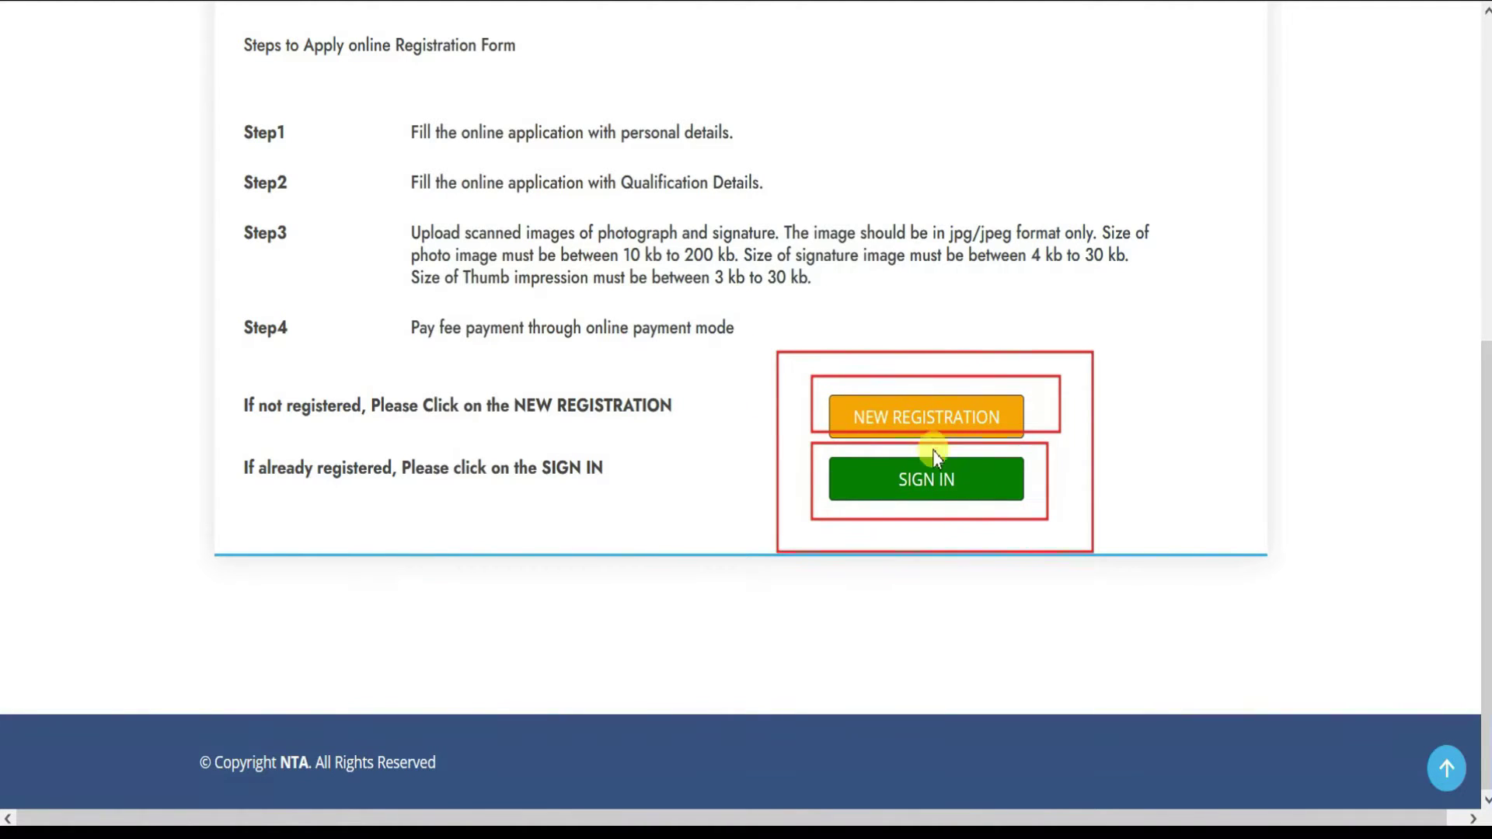
{"action": "key", "text": "Escape"}
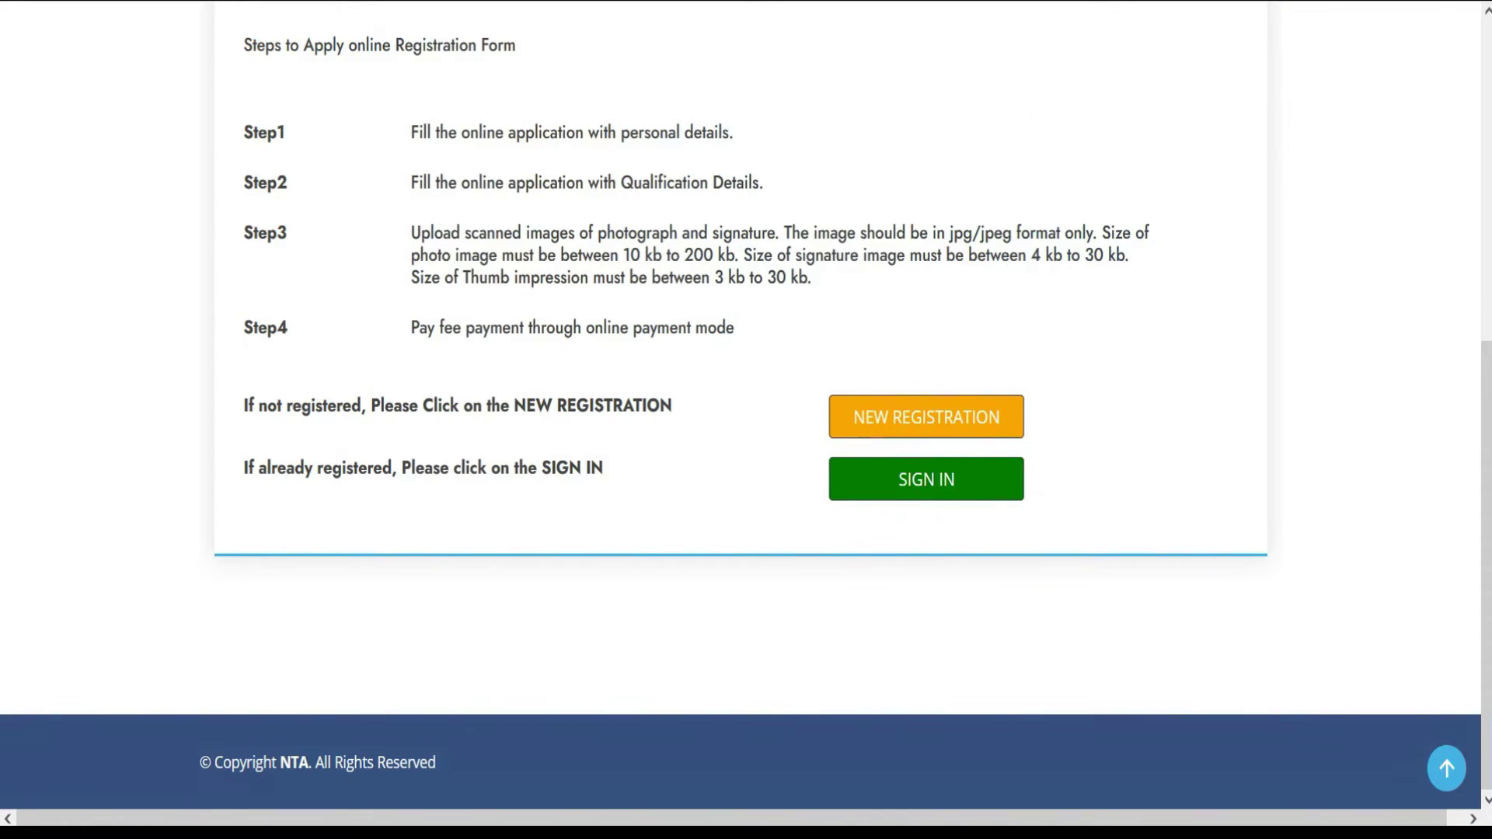
- Start a new registration, accept the bulletin declaration and proceed to the registration form
{"action": "left_click", "coordinate": [919, 428]}
{"action": "scroll", "coordinate": [306, 590], "scroll_direction": "down", "scroll_amount": 20}
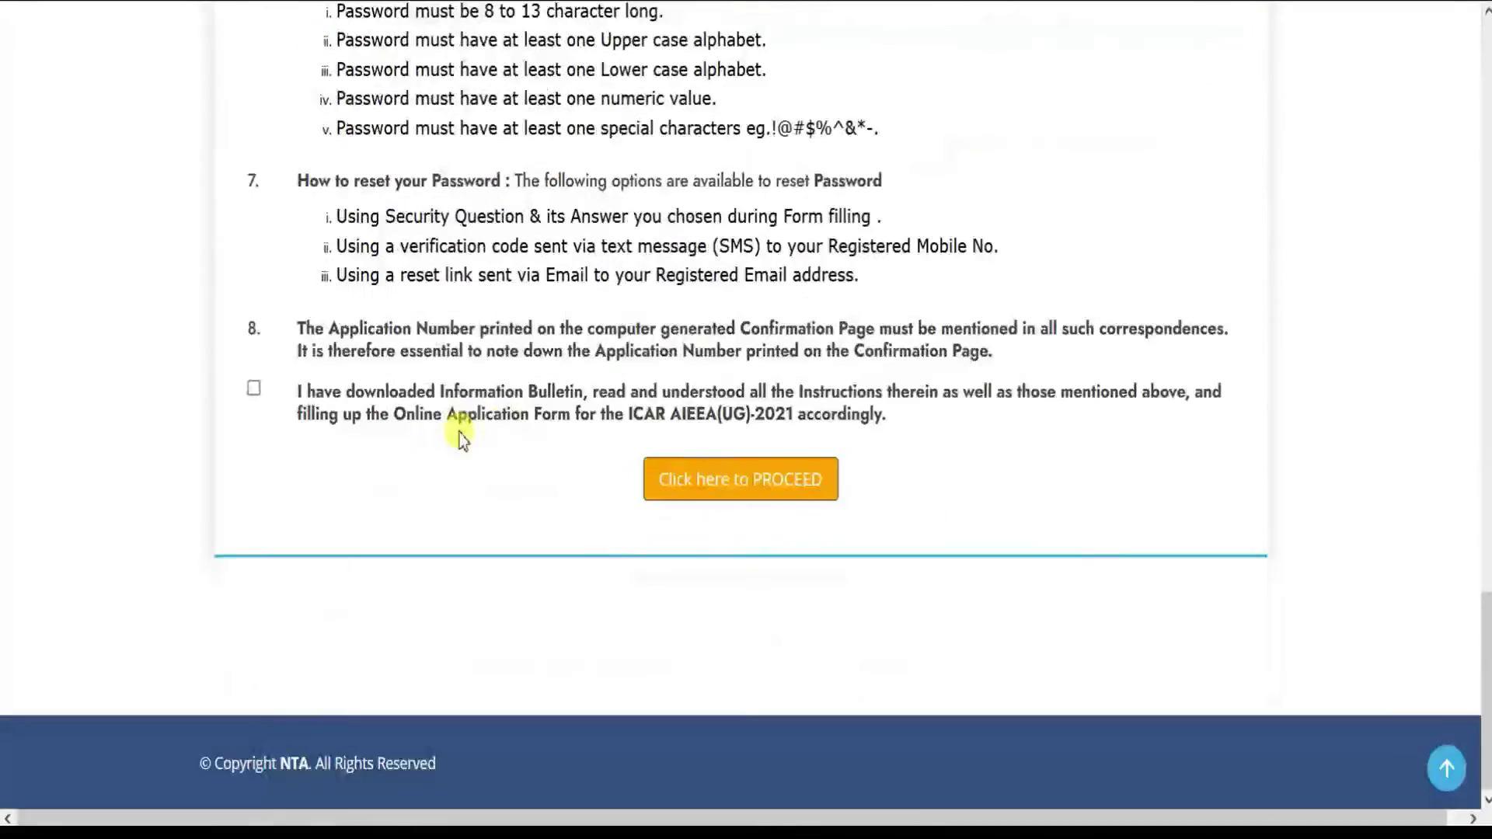
{"action": "left_click", "coordinate": [255, 388]}
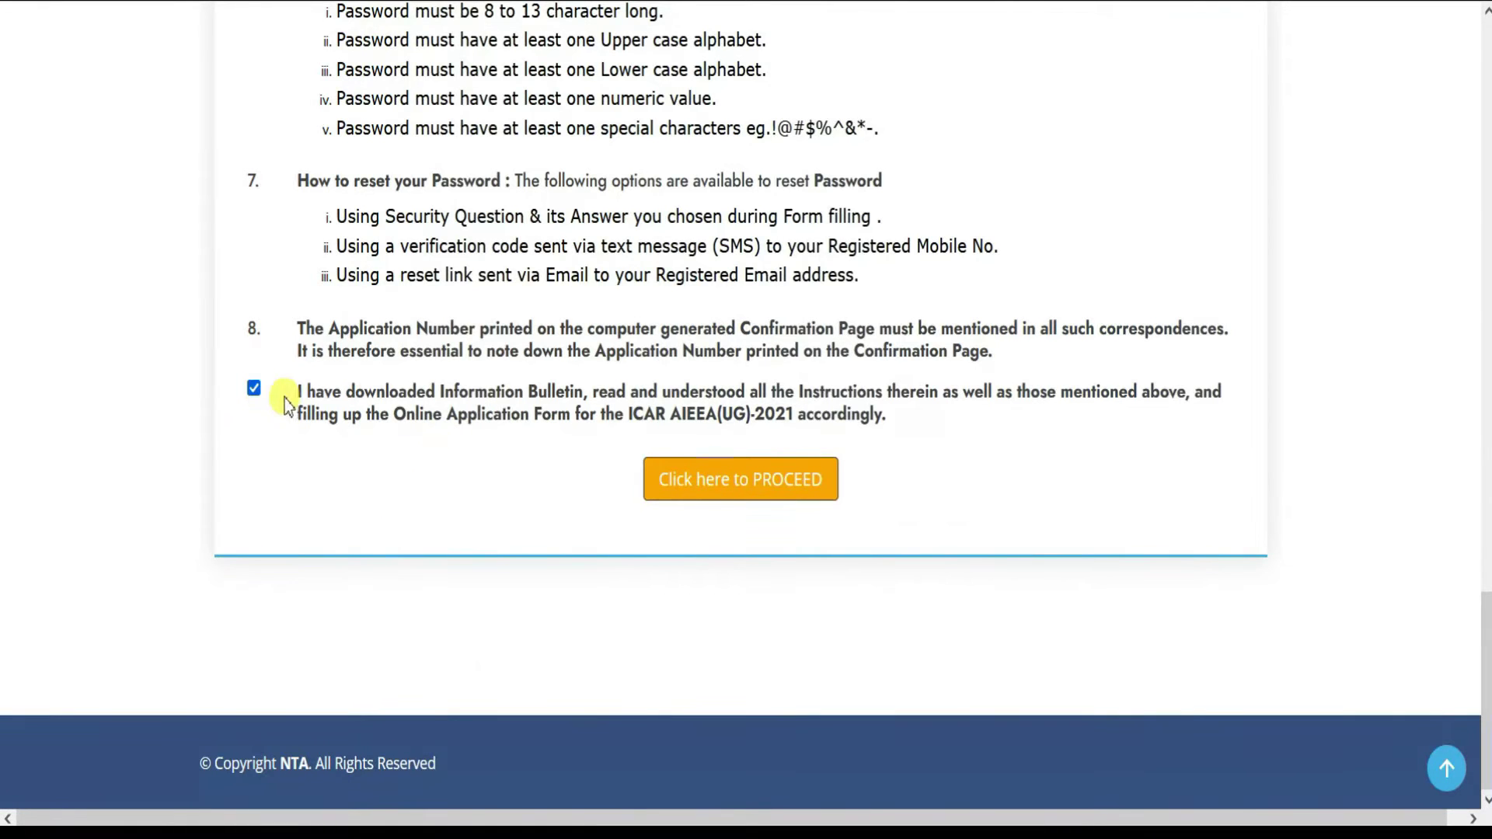
{"action": "left_click", "coordinate": [729, 487]}
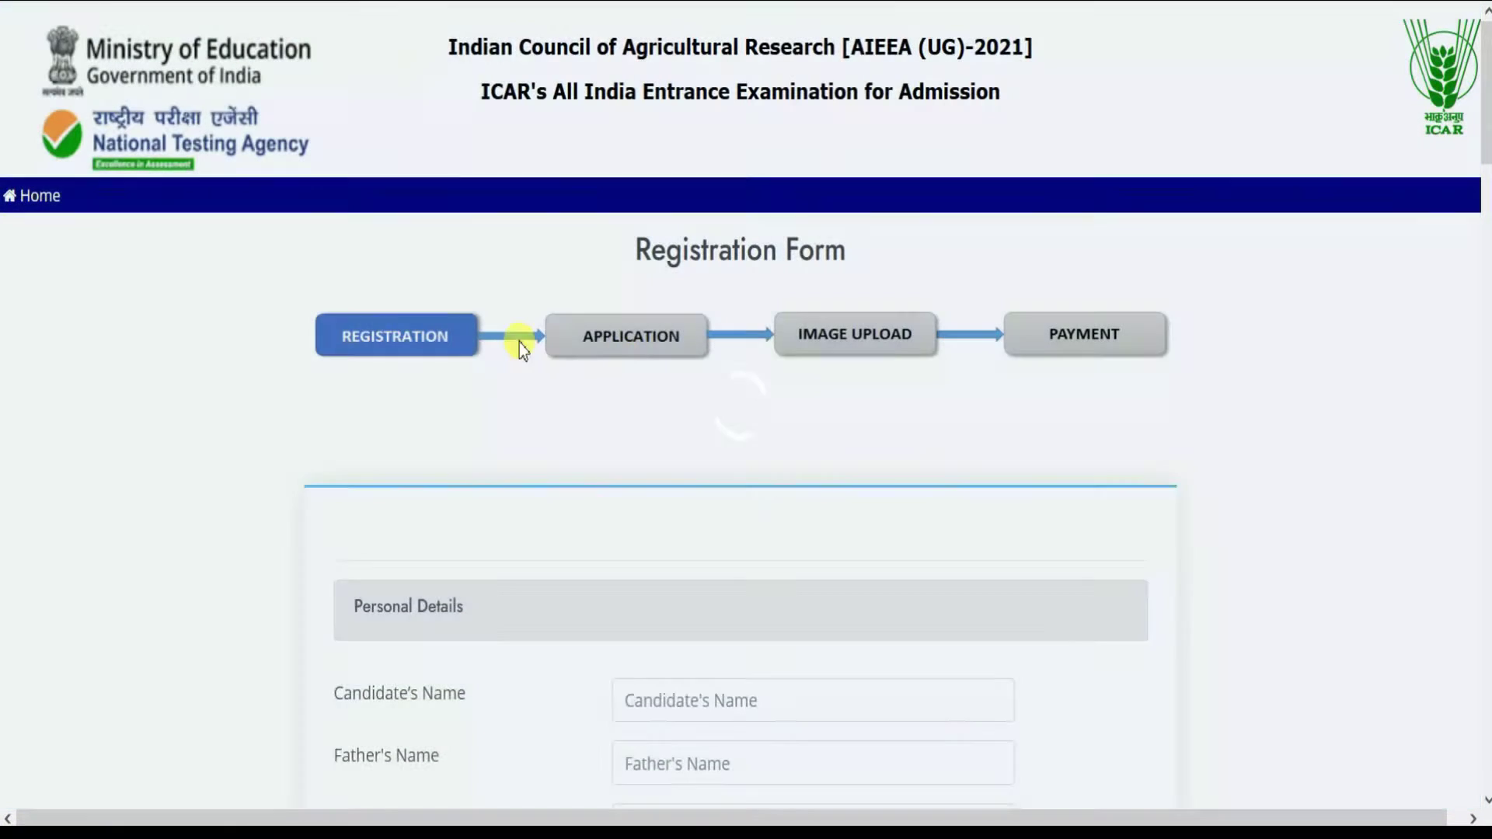
{"action": "scroll", "coordinate": [353, 489], "scroll_direction": "down", "scroll_amount": 5}
{"action": "left_click", "coordinate": [726, 324]}
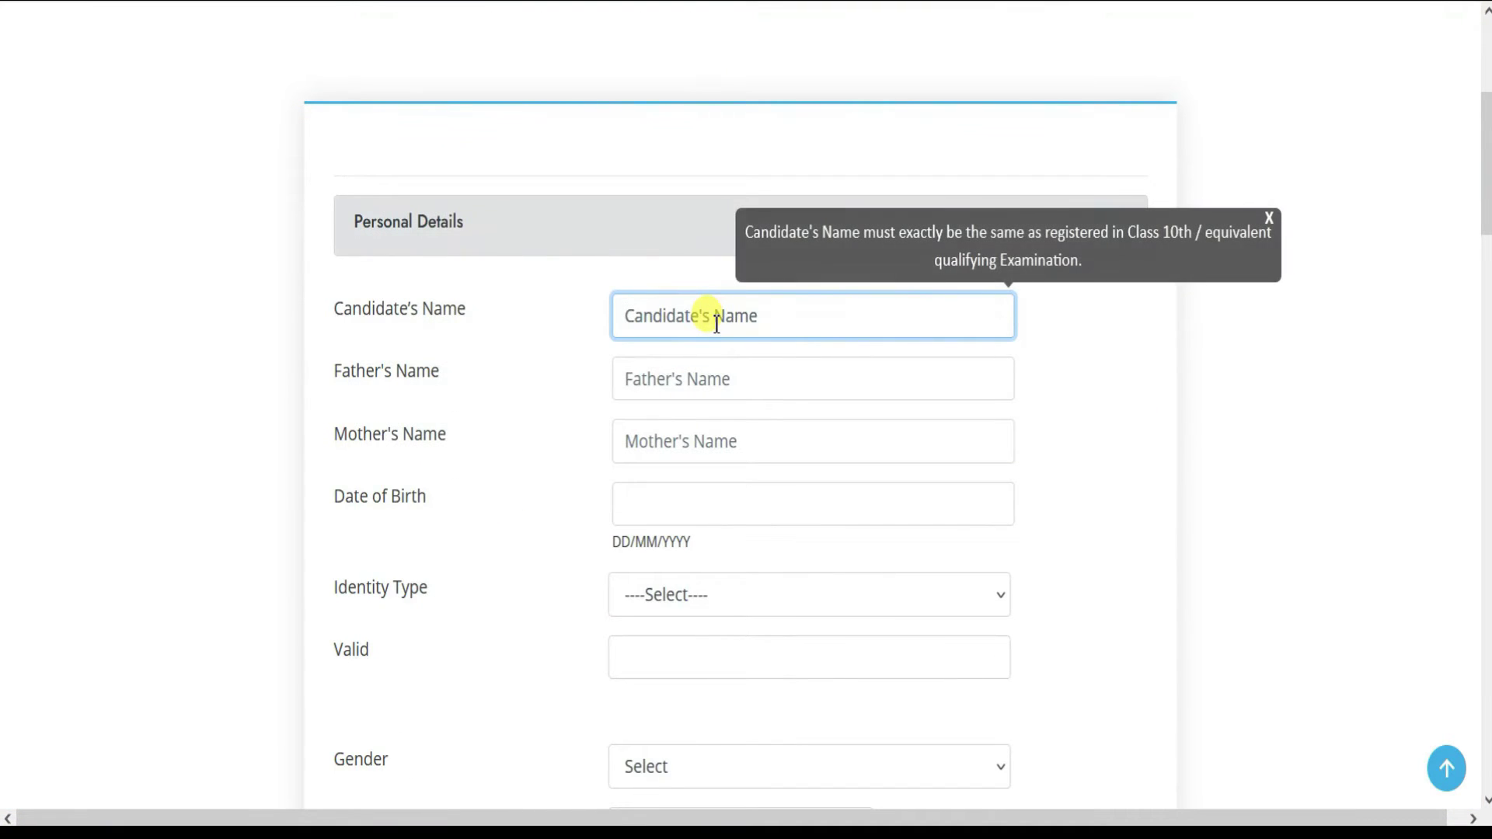
- Enter the candidate's, father's and mother's names
{"action": "key", "text": "Tab"}
{"action": "key", "text": "Tab"}
{"action": "type", "text": "KA"}
{"action": "key", "text": "BackSpace"}
{"action": "key", "text": "Tab"}
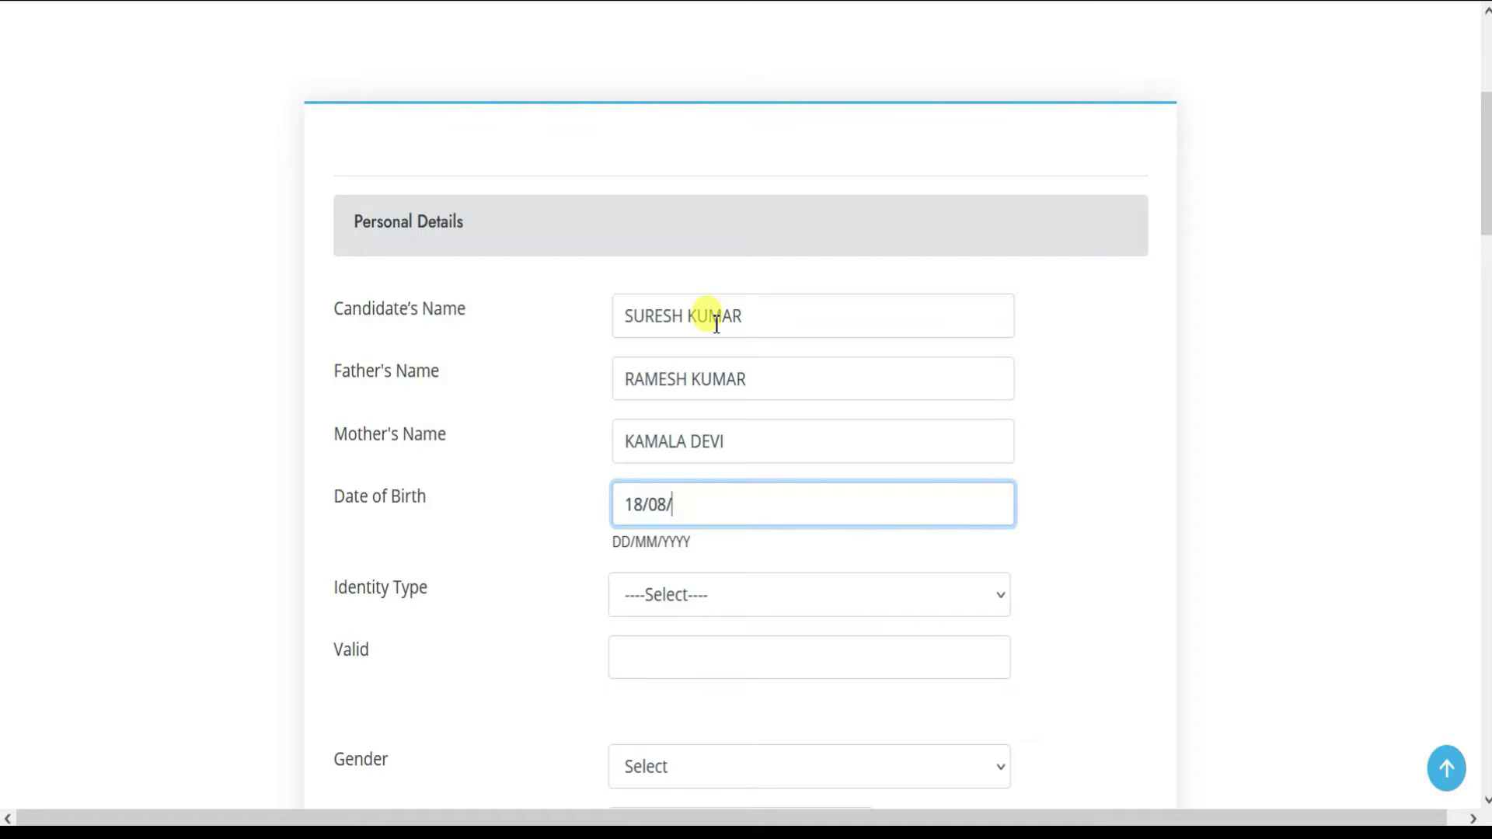
- Enter the date of birth and choose AADHAAR CARD as the identity type with its last 4 digits
{"action": "key", "text": "Tab"}
{"action": "scroll", "coordinate": [706, 420], "scroll_direction": "down", "scroll_amount": 2}
{"action": "left_click", "coordinate": [666, 470]}
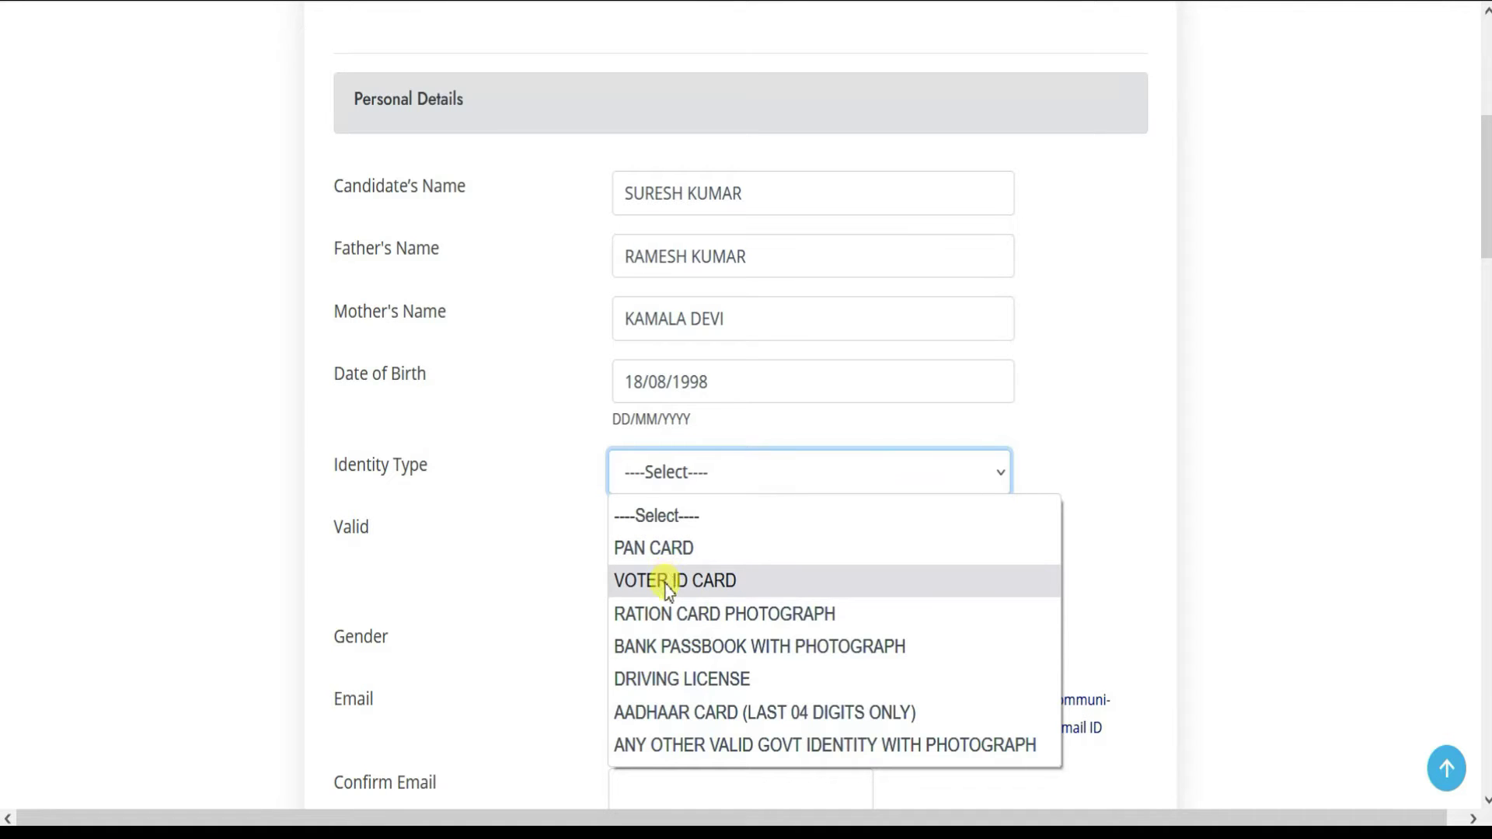
{"action": "left_click", "coordinate": [666, 719]}
{"action": "left_click", "coordinate": [666, 536]}
{"action": "key", "text": "Tab"}
- Set the gender to MALE
{"action": "scroll", "coordinate": [660, 544], "scroll_direction": "down", "scroll_amount": 3}
{"action": "left_click", "coordinate": [665, 434]}
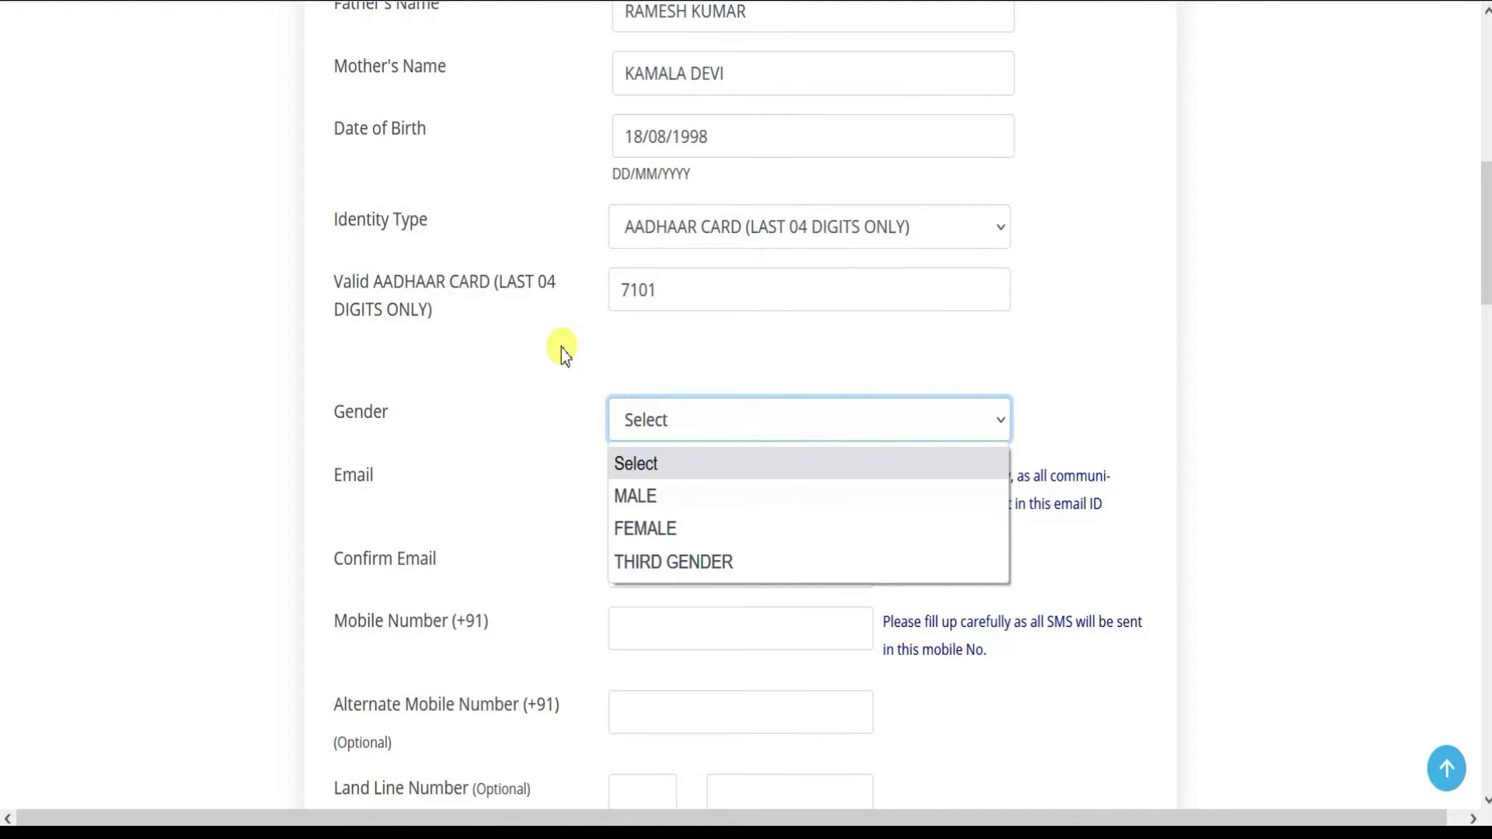
{"action": "left_click", "coordinate": [495, 283]}
{"action": "left_click_drag", "start_coordinate": [496, 282], "coordinate": [583, 328]}
{"action": "left_click", "coordinate": [709, 417]}
{"action": "left_click", "coordinate": [660, 491]}
{"action": "left_click", "coordinate": [666, 486]}
- Move past the email and mobile number fields to the permanent address details
{"action": "scroll", "coordinate": [524, 505], "scroll_direction": "down", "scroll_amount": 2}
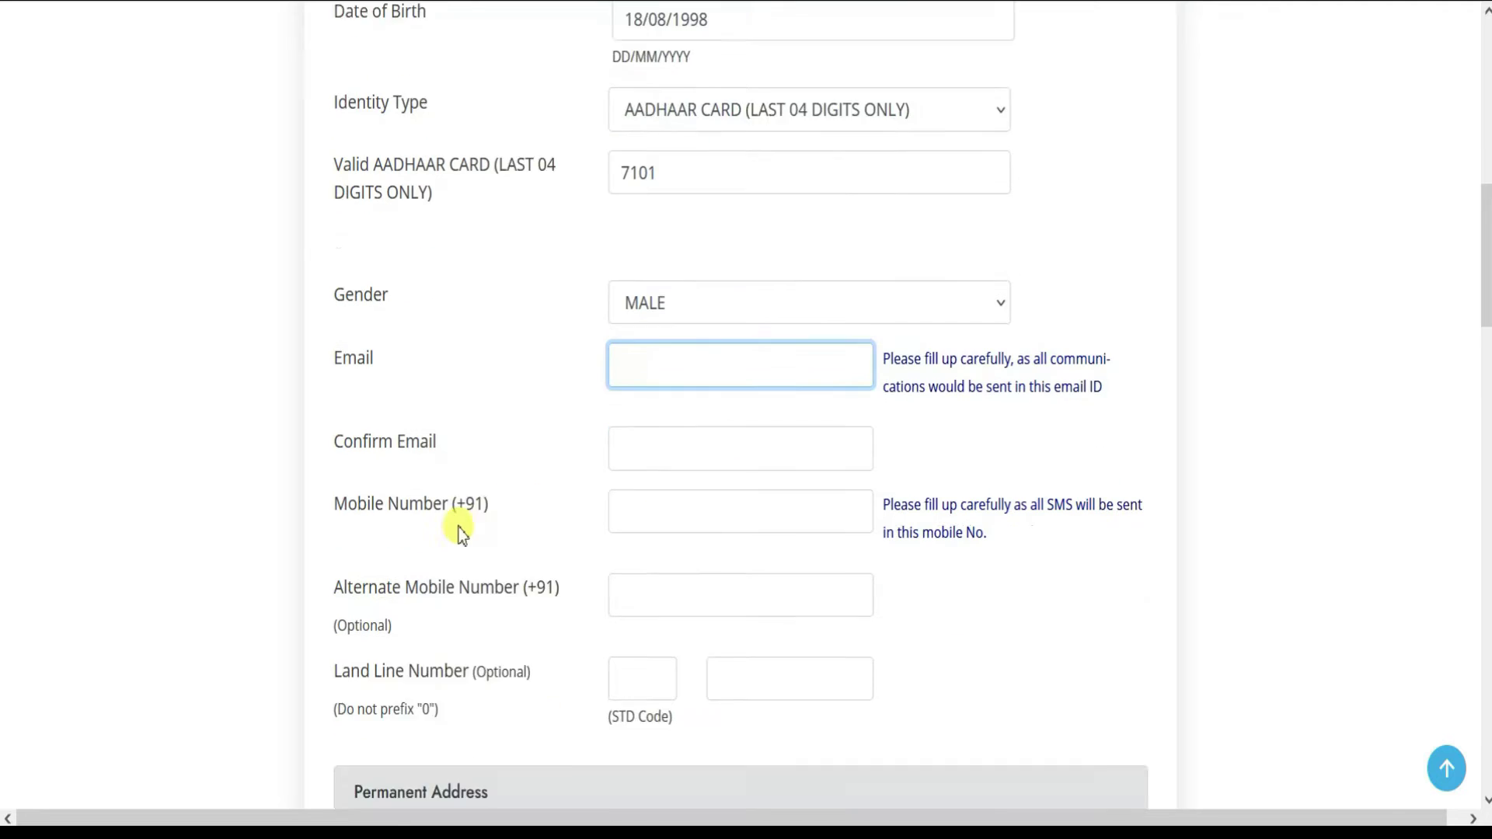
{"action": "scroll", "coordinate": [460, 533], "scroll_direction": "down", "scroll_amount": 2}
{"action": "left_click", "coordinate": [659, 320]}
{"action": "left_click", "coordinate": [607, 380]}
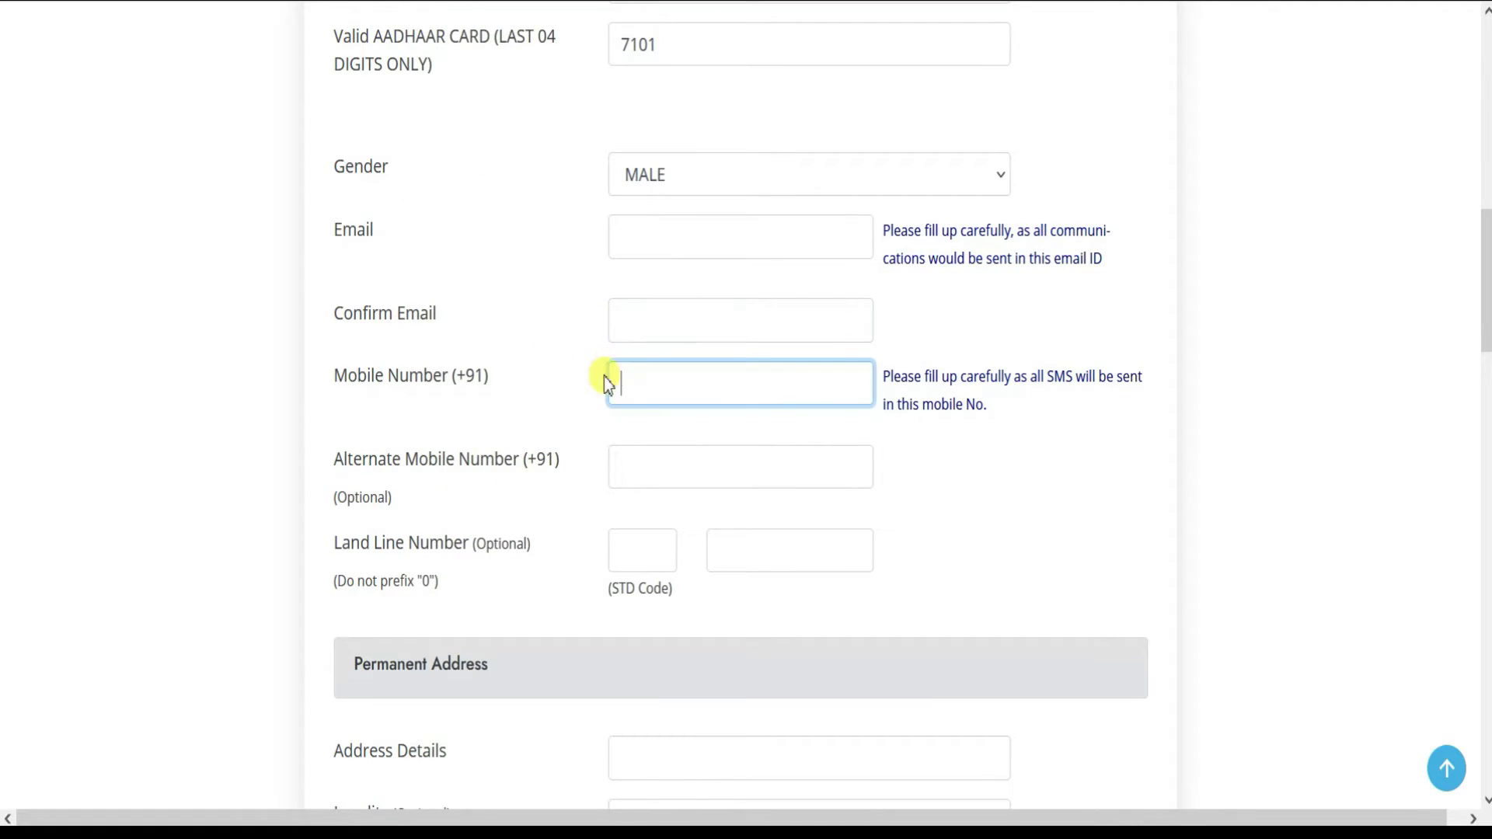
{"action": "left_click", "coordinate": [636, 466]}
{"action": "scroll", "coordinate": [469, 489], "scroll_direction": "down", "scroll_amount": 8}
{"action": "left_click", "coordinate": [662, 267]}
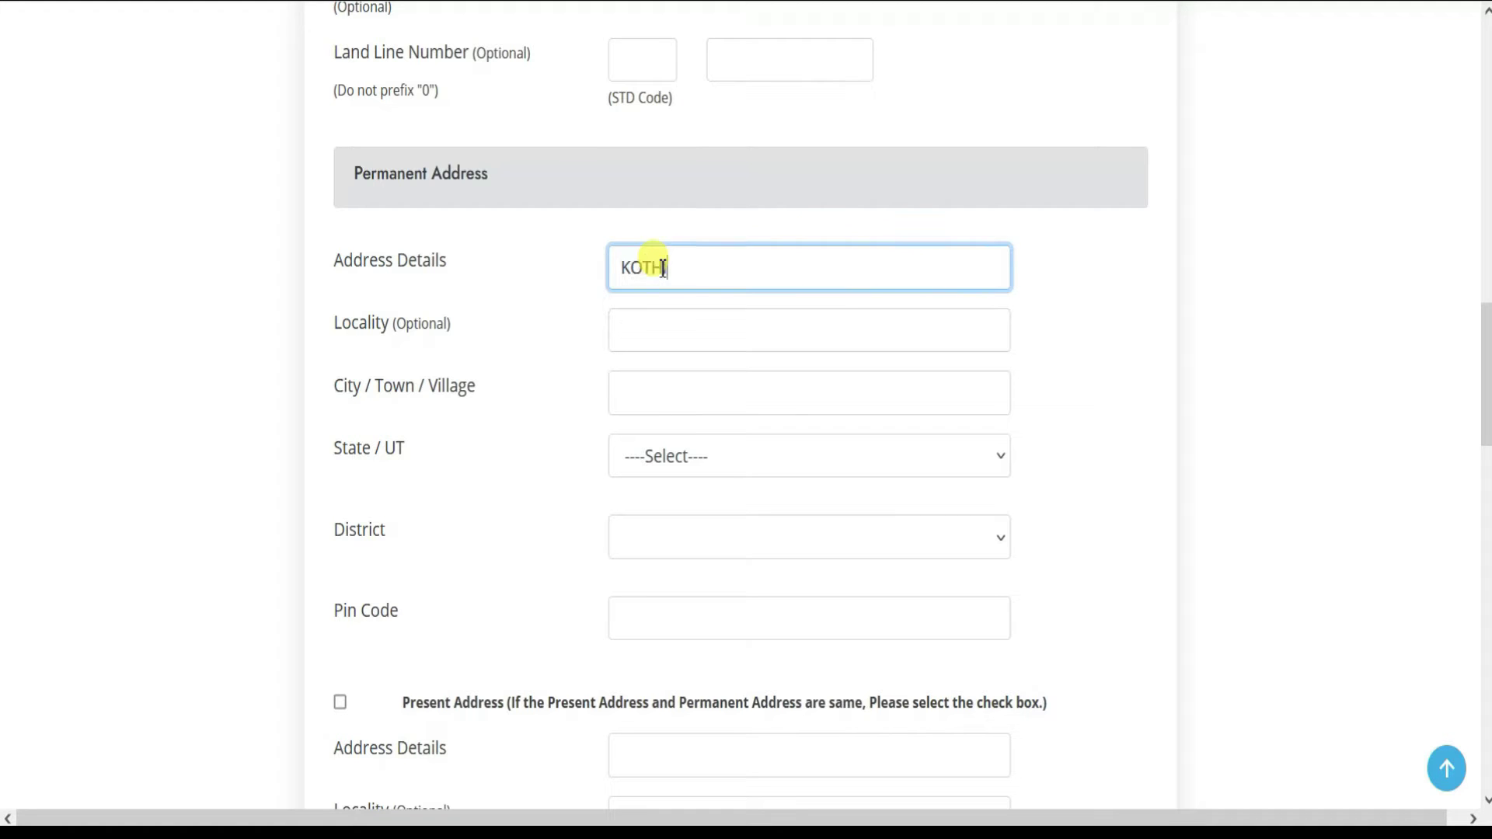
- Enter the permanent address's house details, locality and city
{"action": "key", "text": "Tab"}
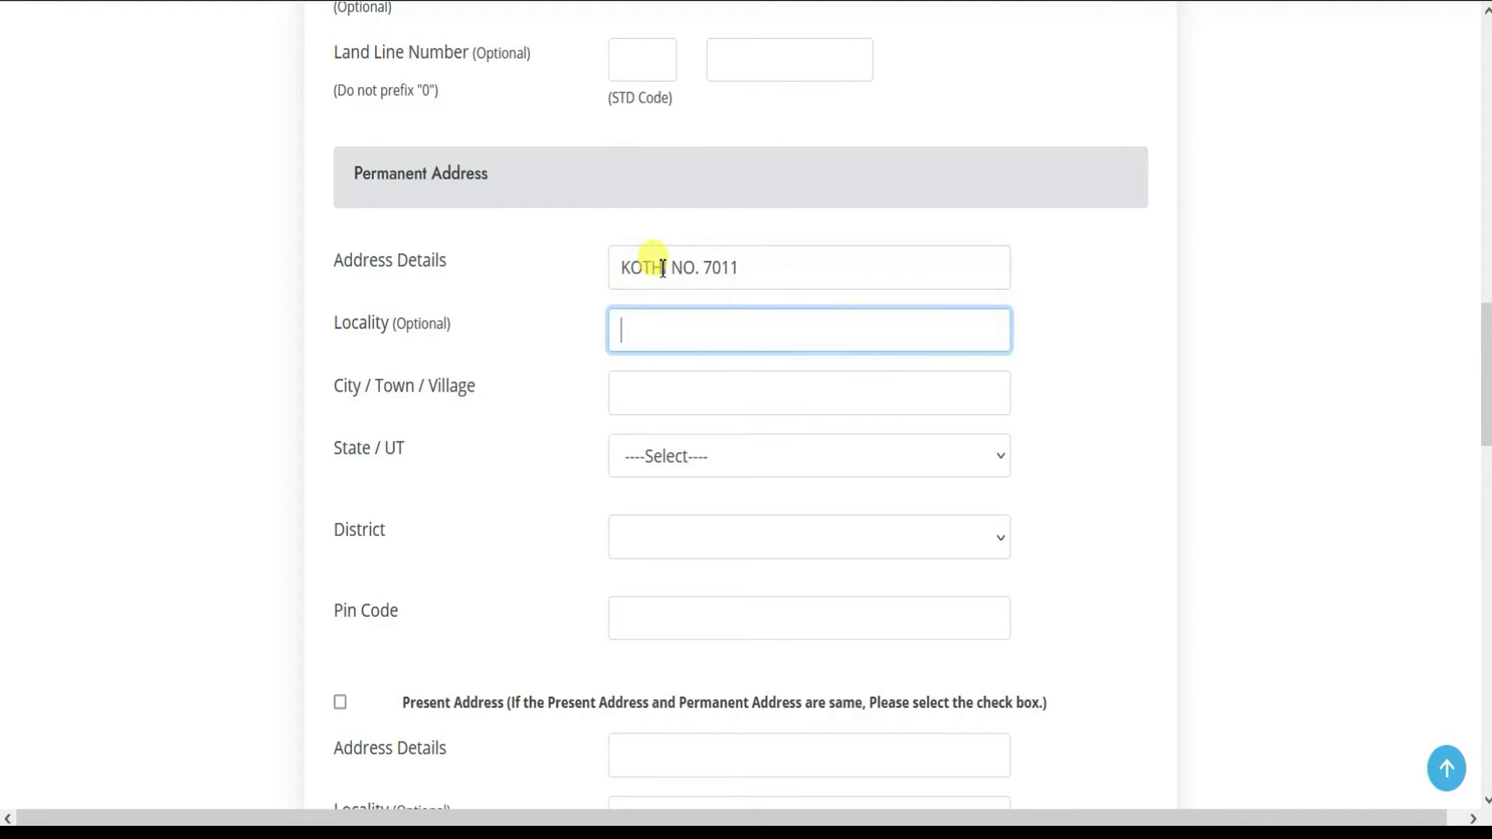
{"action": "key", "text": "Tab"}
{"action": "type", "text": "AGRA"}
{"action": "key", "text": "Tab"}
- Choose the state and district, enter the pin code, and copy the permanent address to the present address
{"action": "key", "text": "u"}
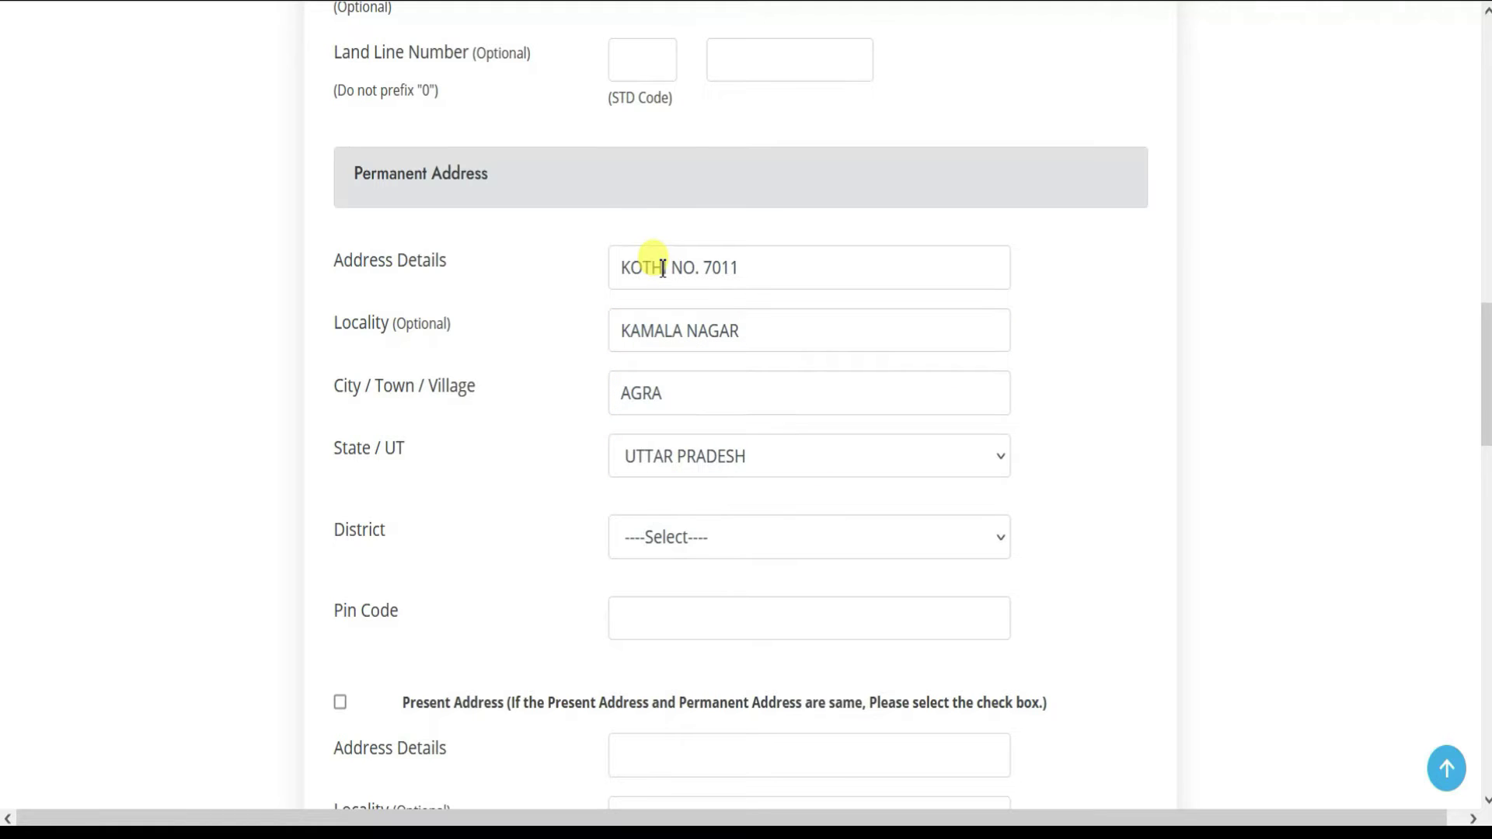
{"action": "left_click", "coordinate": [716, 557]}
{"action": "key", "text": "a"}
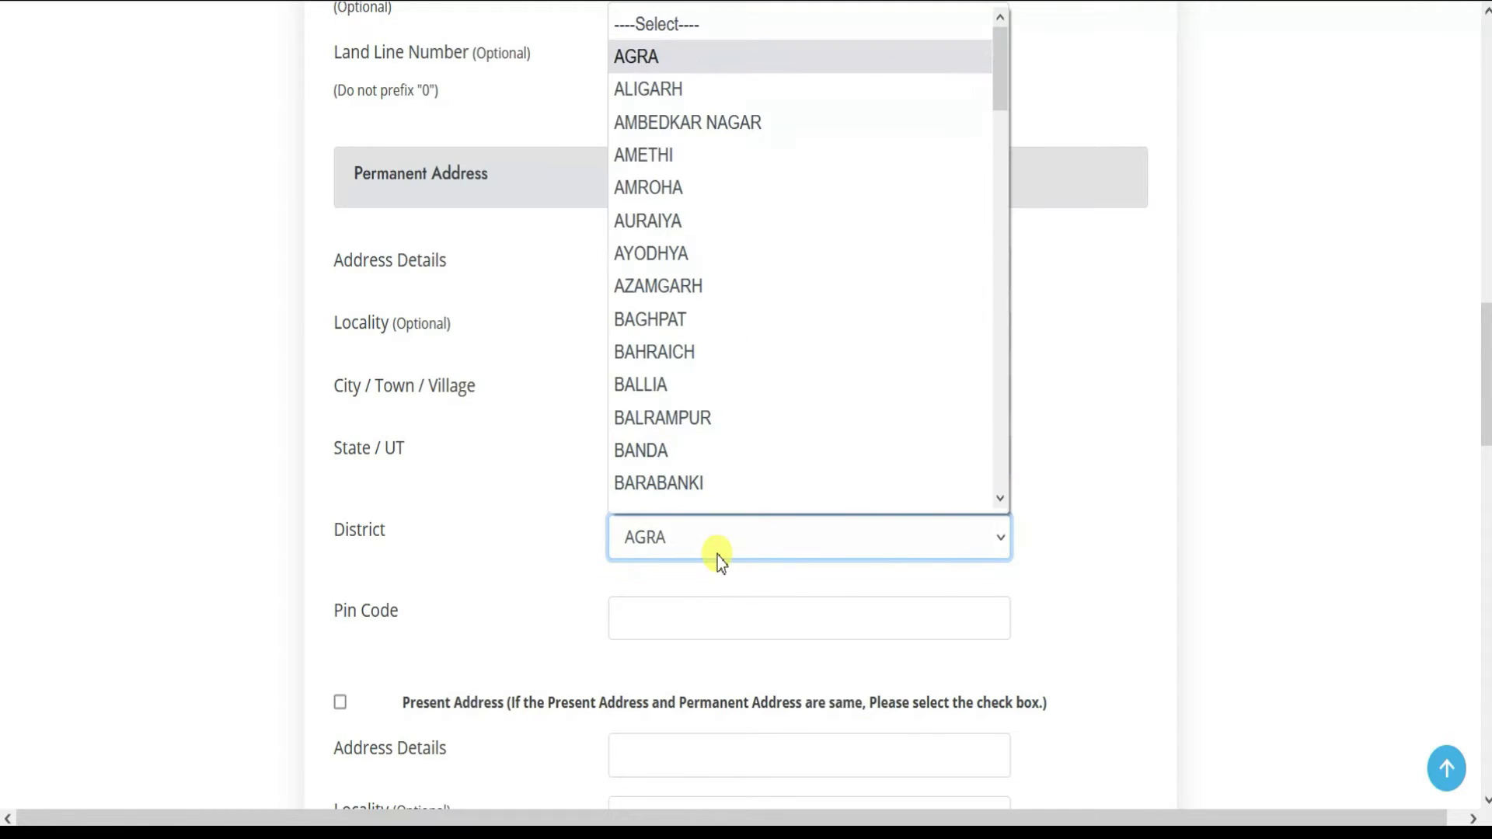
{"action": "left_click", "coordinate": [703, 619]}
{"action": "type", "text": "208000"}
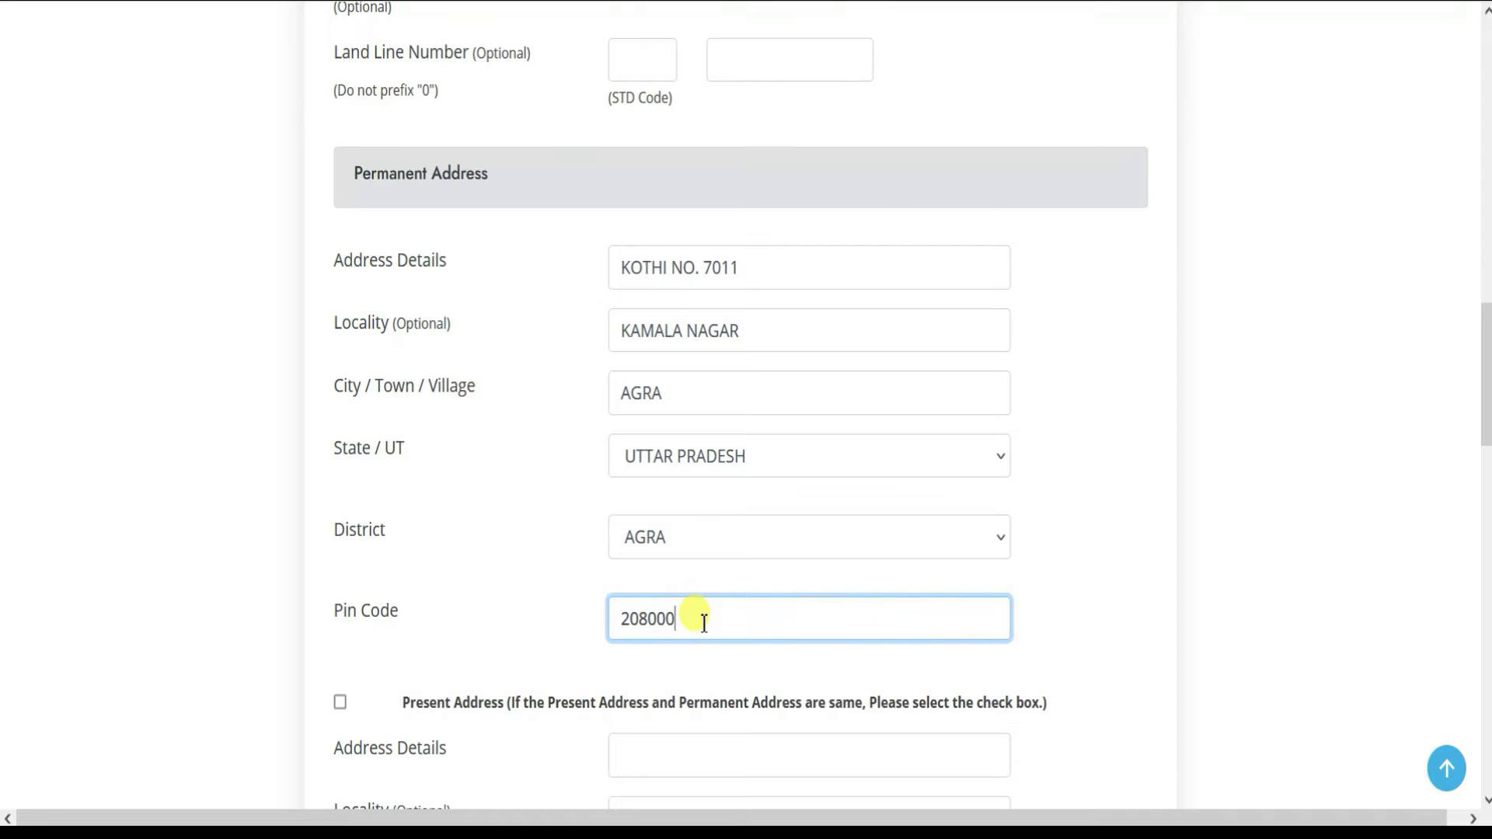
{"action": "scroll", "coordinate": [616, 567], "scroll_direction": "down", "scroll_amount": 5}
{"action": "left_click", "coordinate": [340, 335]}
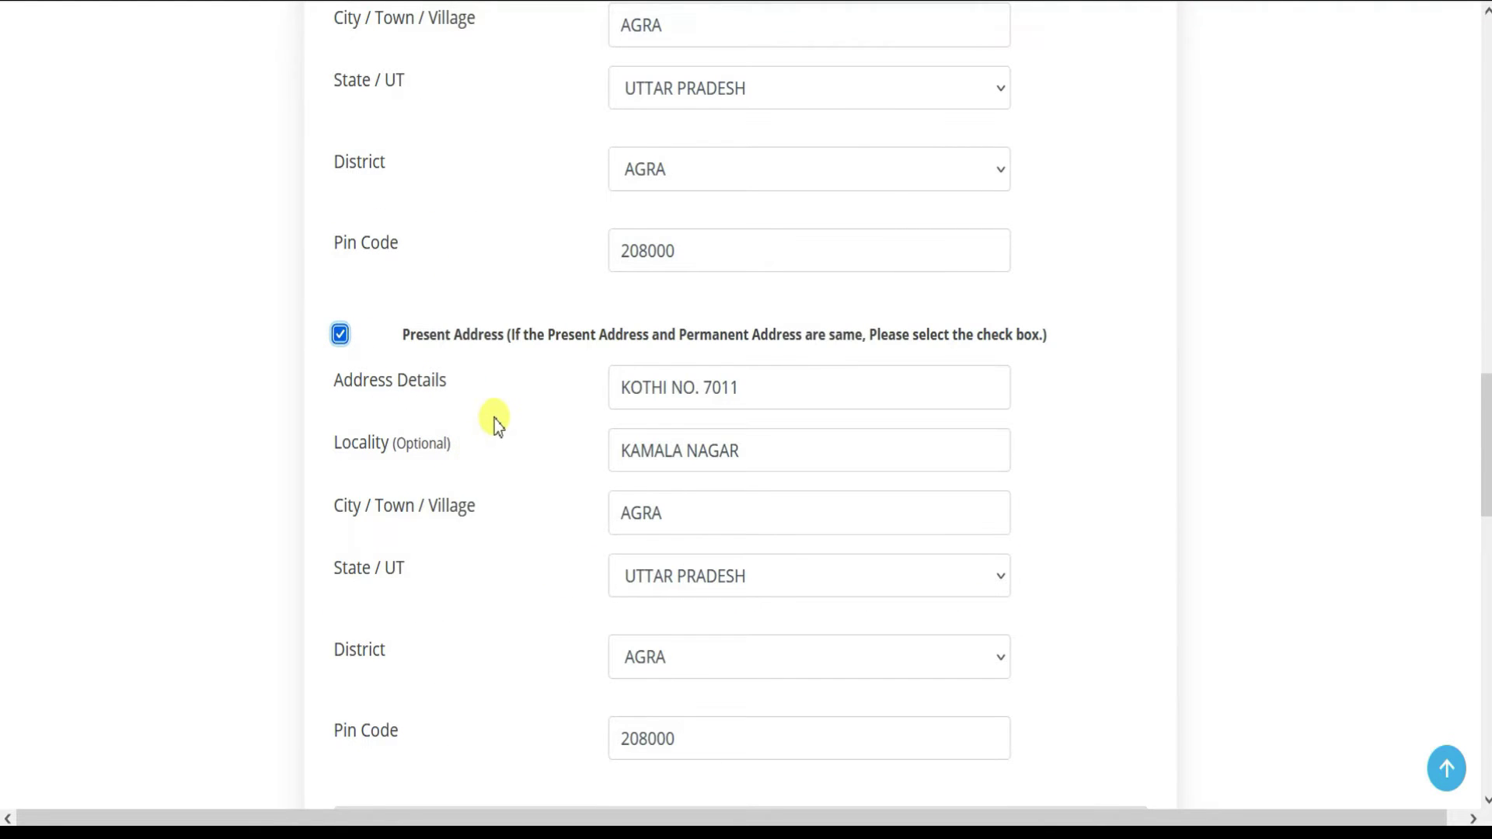
{"action": "scroll", "coordinate": [498, 419], "scroll_direction": "down", "scroll_amount": 8}
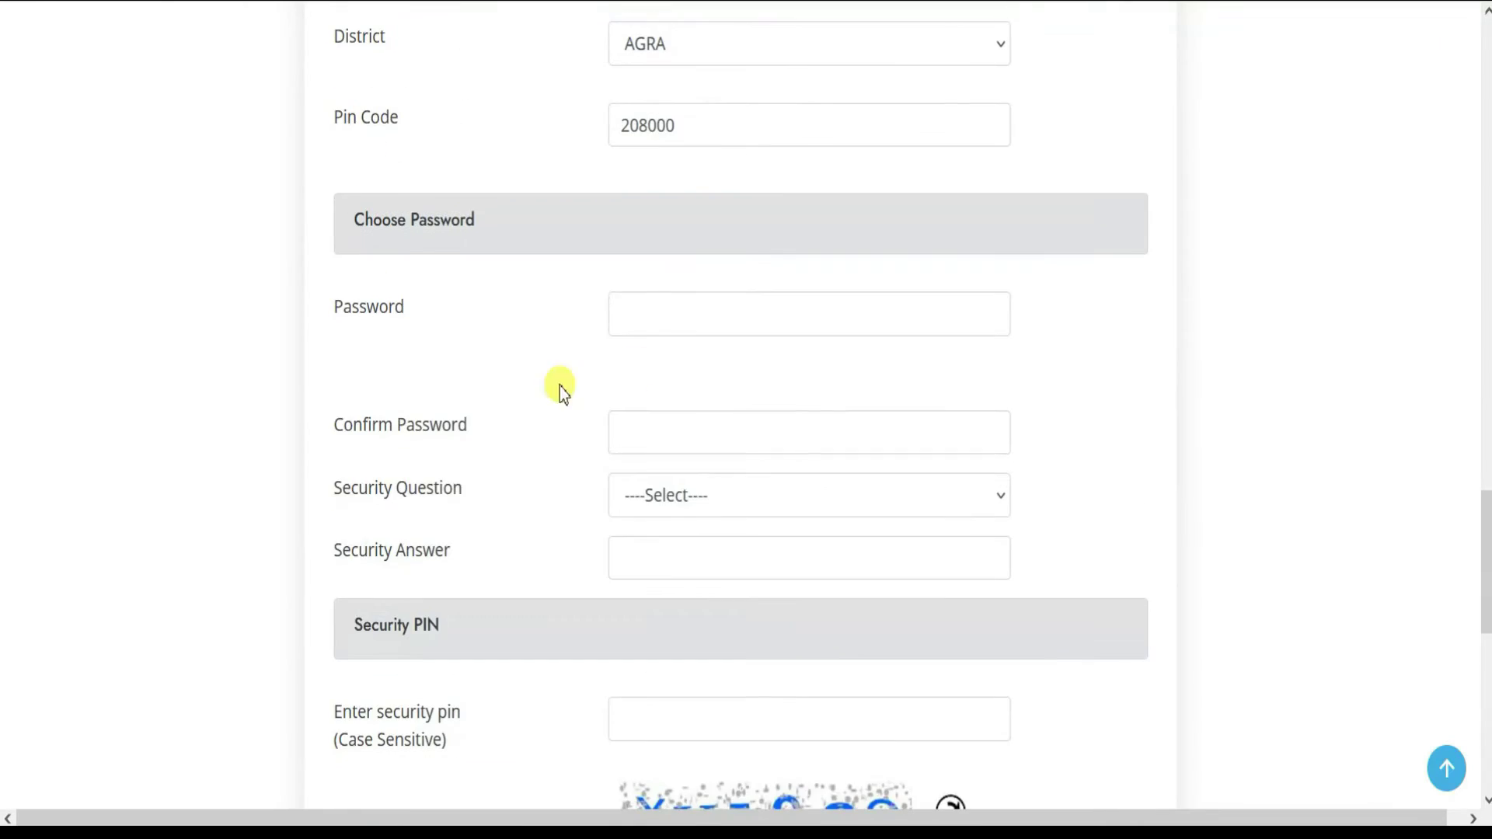
- Enter and confirm the account password, dismissing the browser's password suggestion
{"action": "left_click", "coordinate": [655, 310]}
{"action": "left_click", "coordinate": [447, 311]}
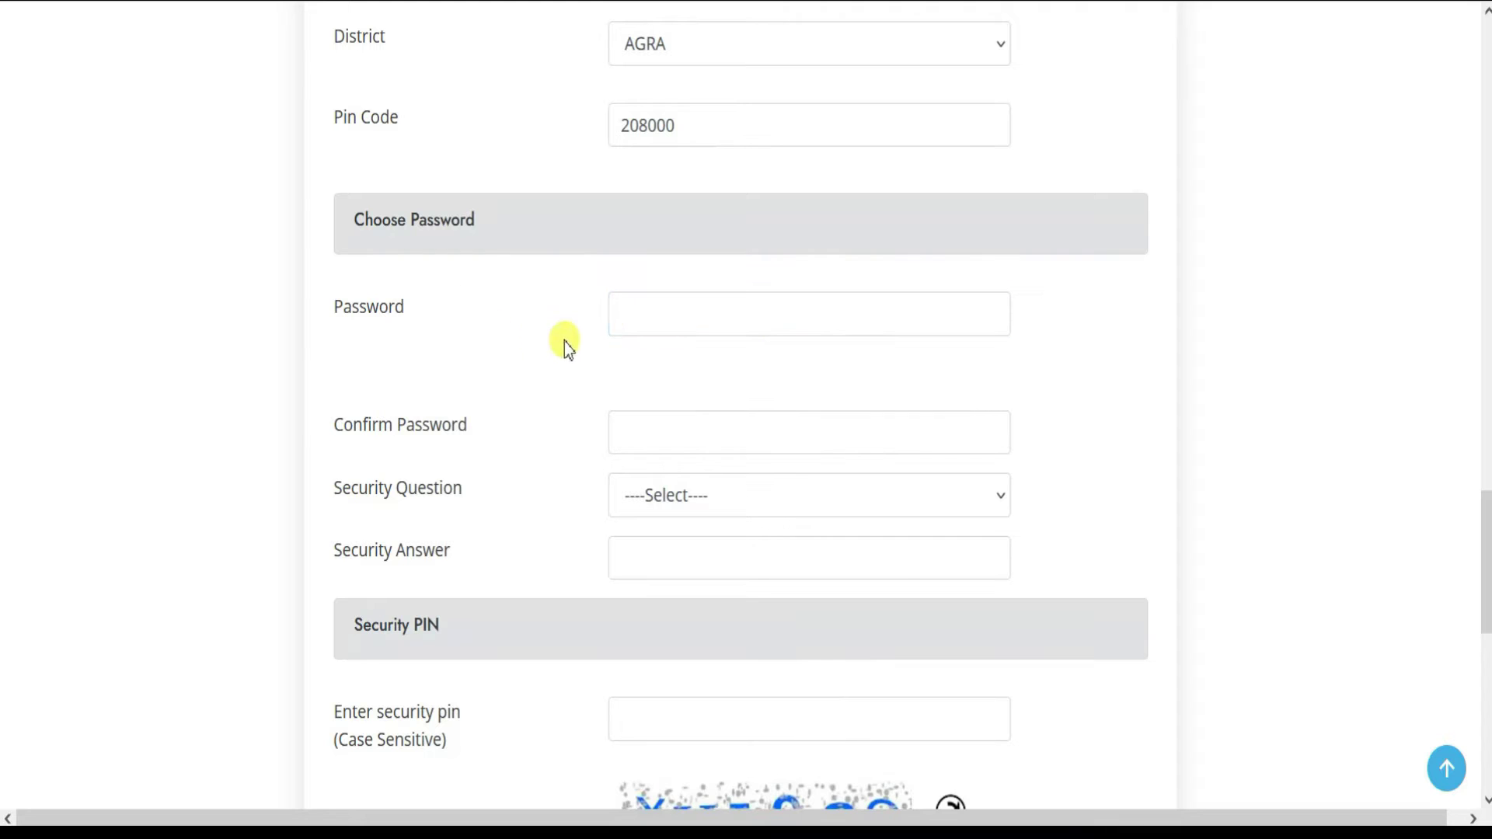
{"action": "left_click", "coordinate": [655, 310]}
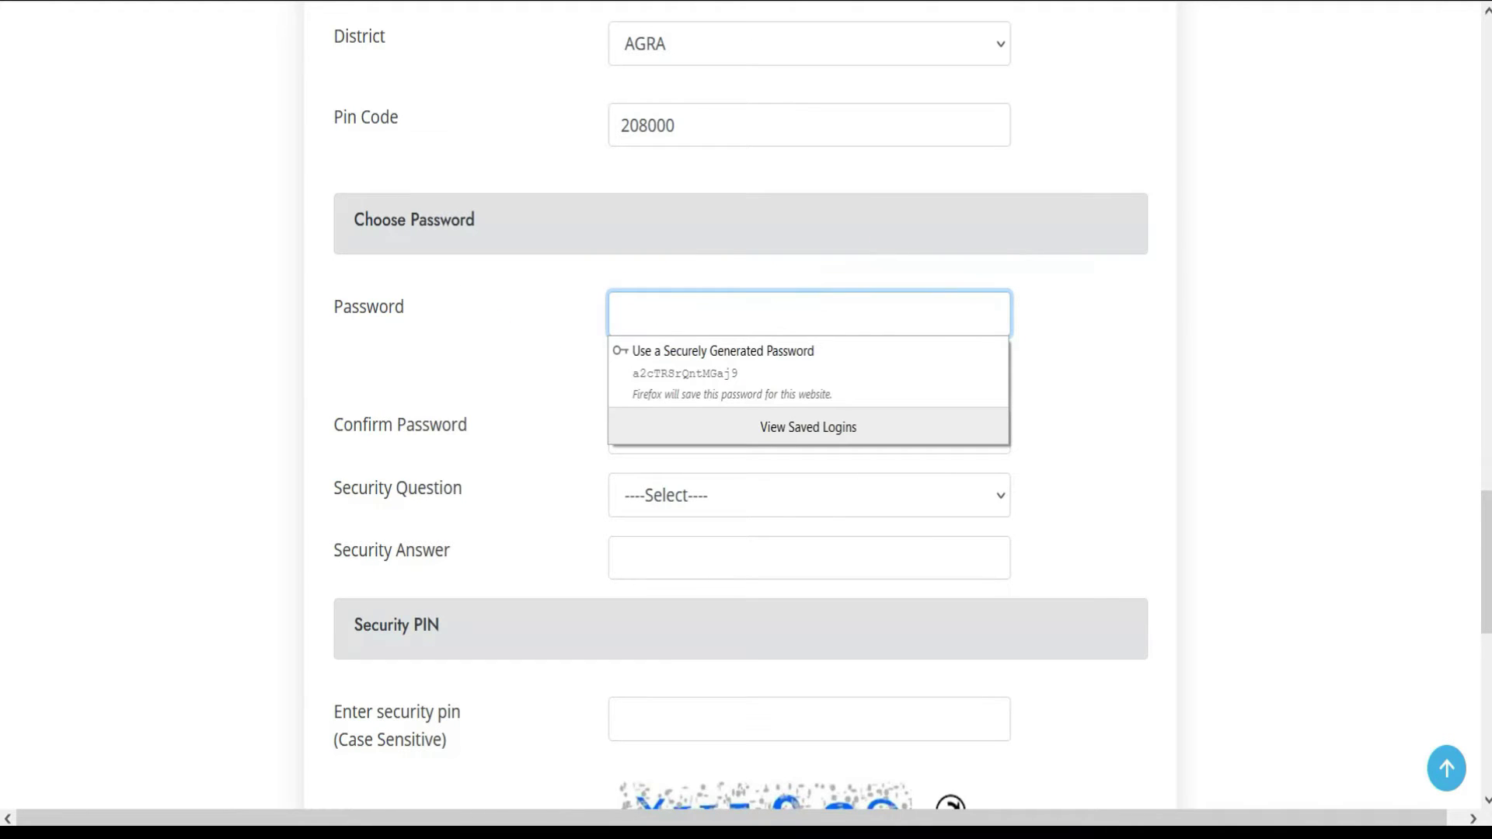
{"action": "key", "text": "Escape"}
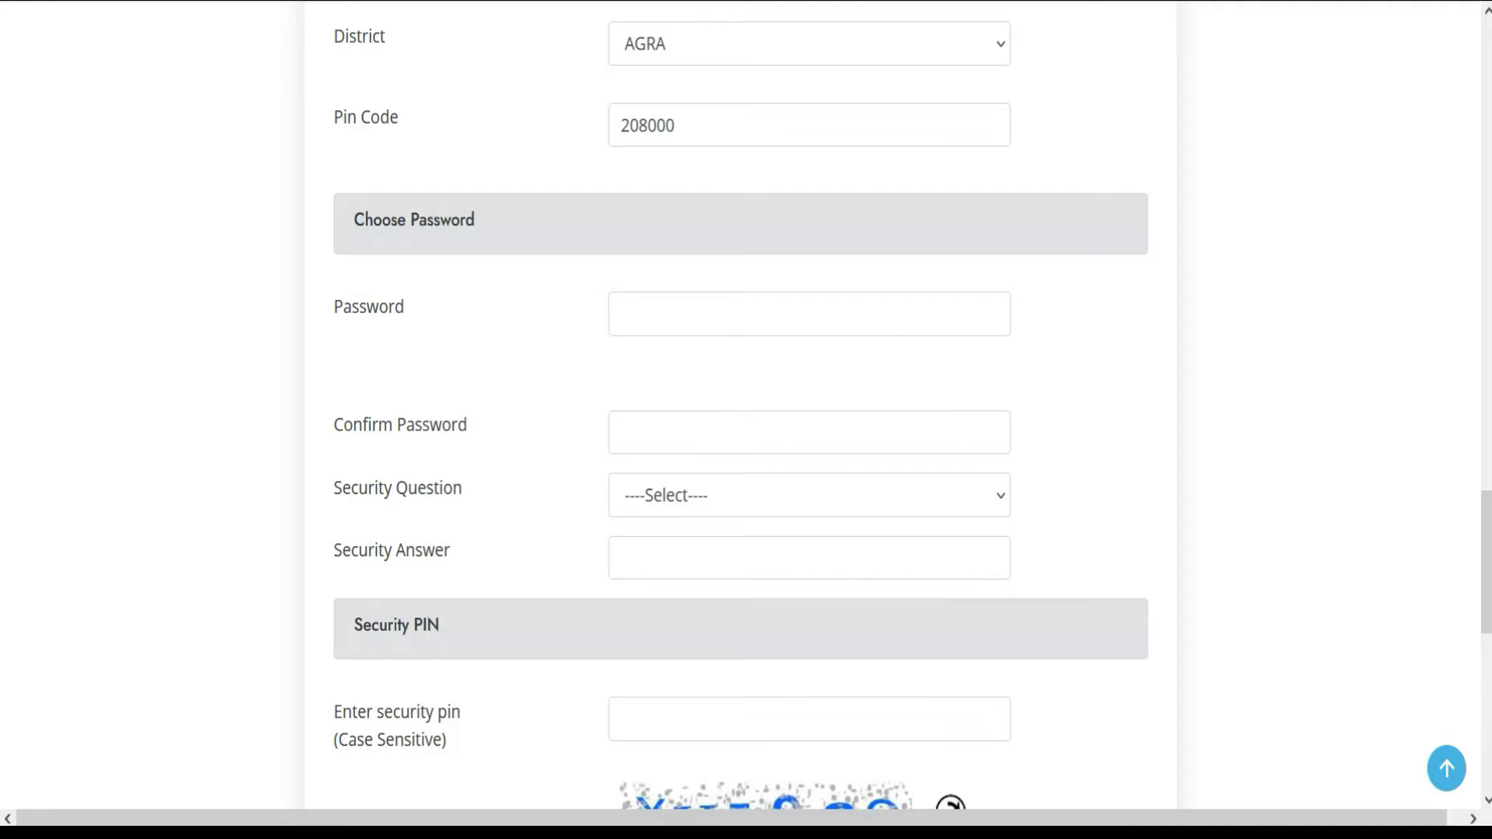
{"action": "left_click", "coordinate": [886, 307]}
{"action": "left_click", "coordinate": [623, 307]}
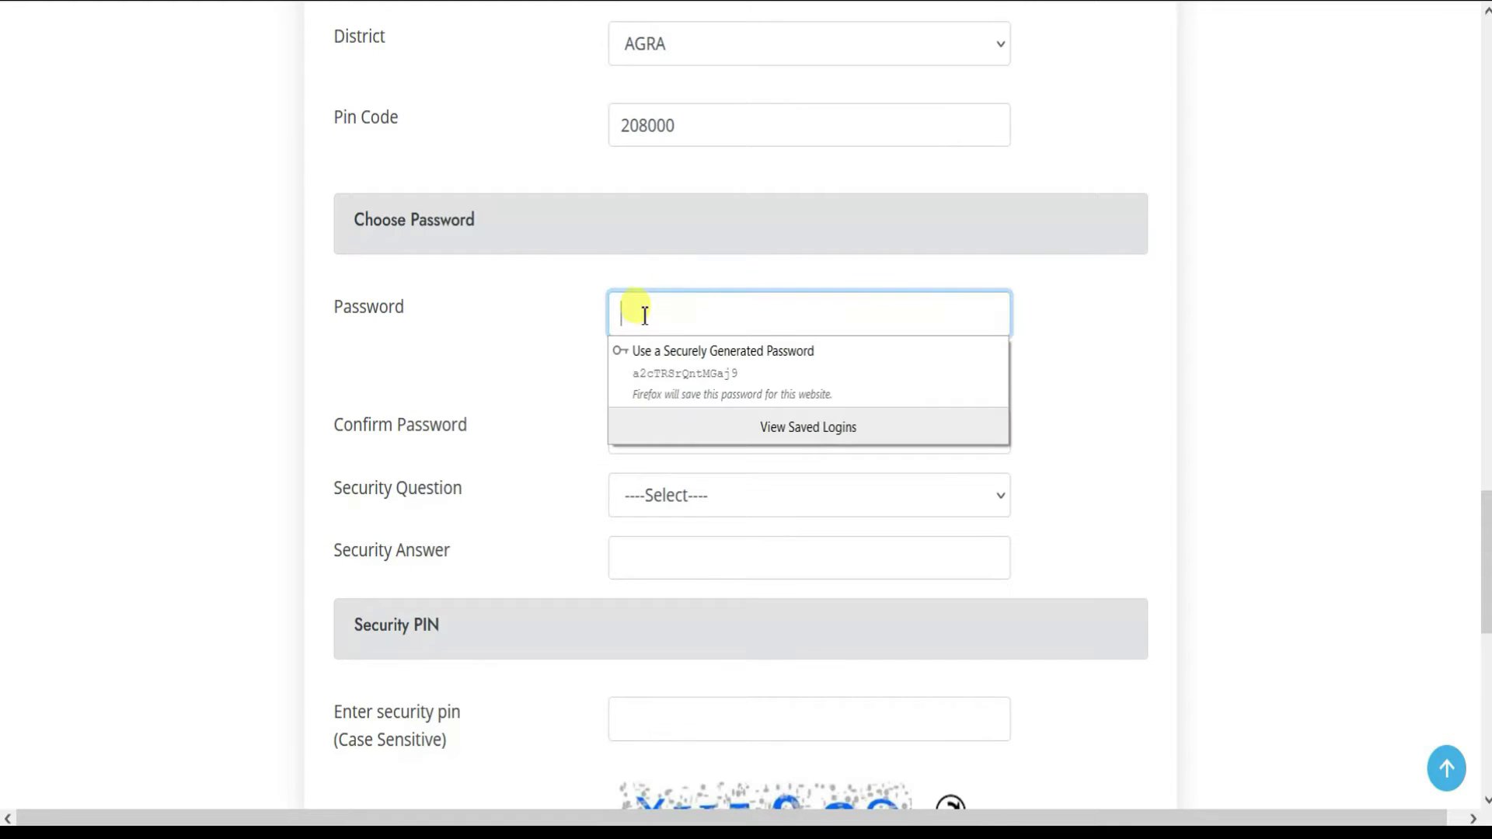
{"action": "key", "text": "Tab"}
{"action": "key", "text": "Tab"}
- Choose the first-school security question and enter its answer
{"action": "scroll", "coordinate": [596, 333], "scroll_direction": "down", "scroll_amount": 3}
{"action": "left_click", "coordinate": [676, 253]}
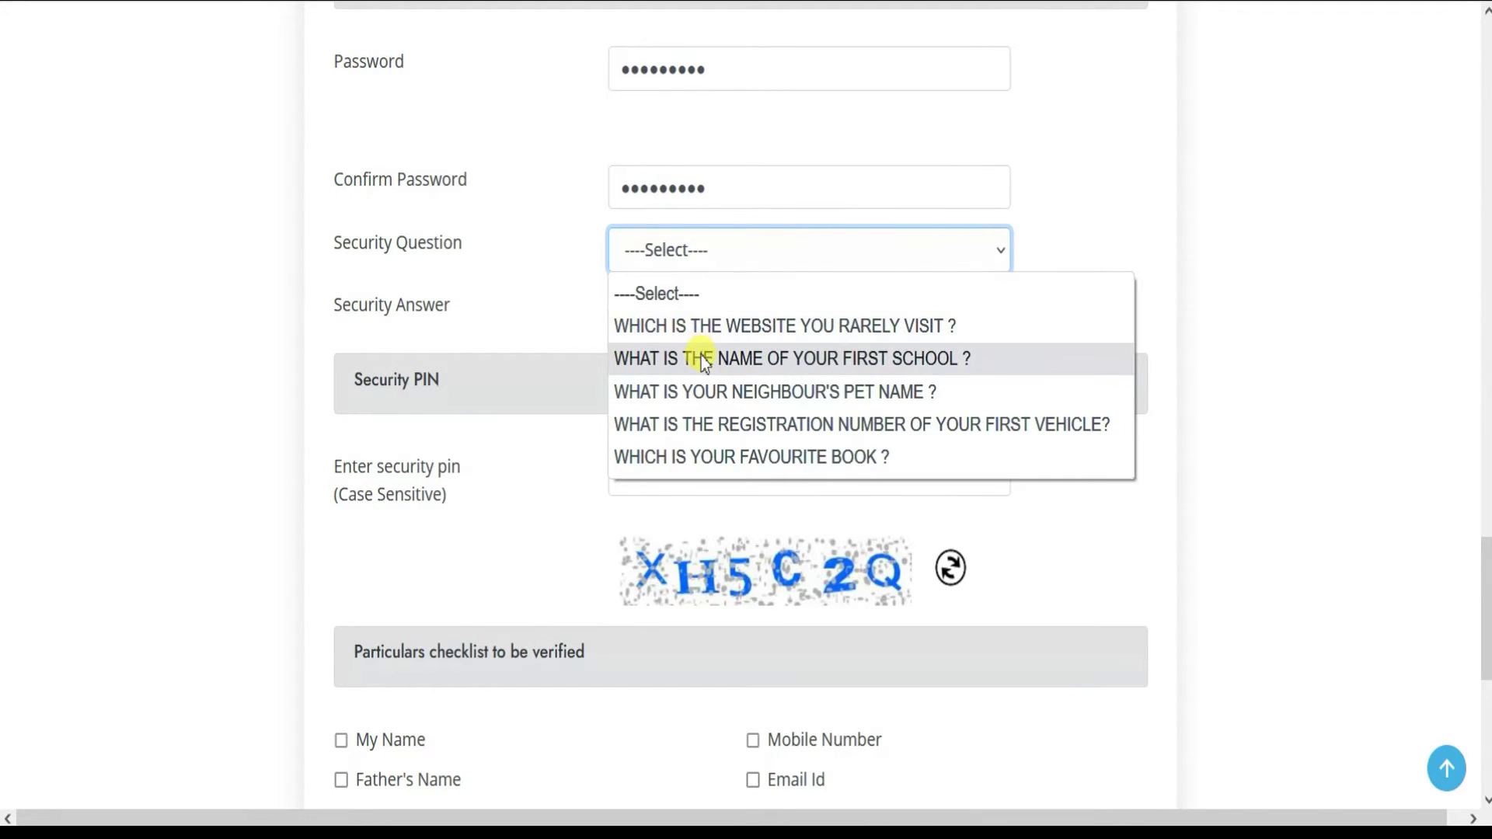
{"action": "left_click", "coordinate": [701, 358]}
{"action": "left_click", "coordinate": [680, 317]}
{"action": "type", "text": "s"}
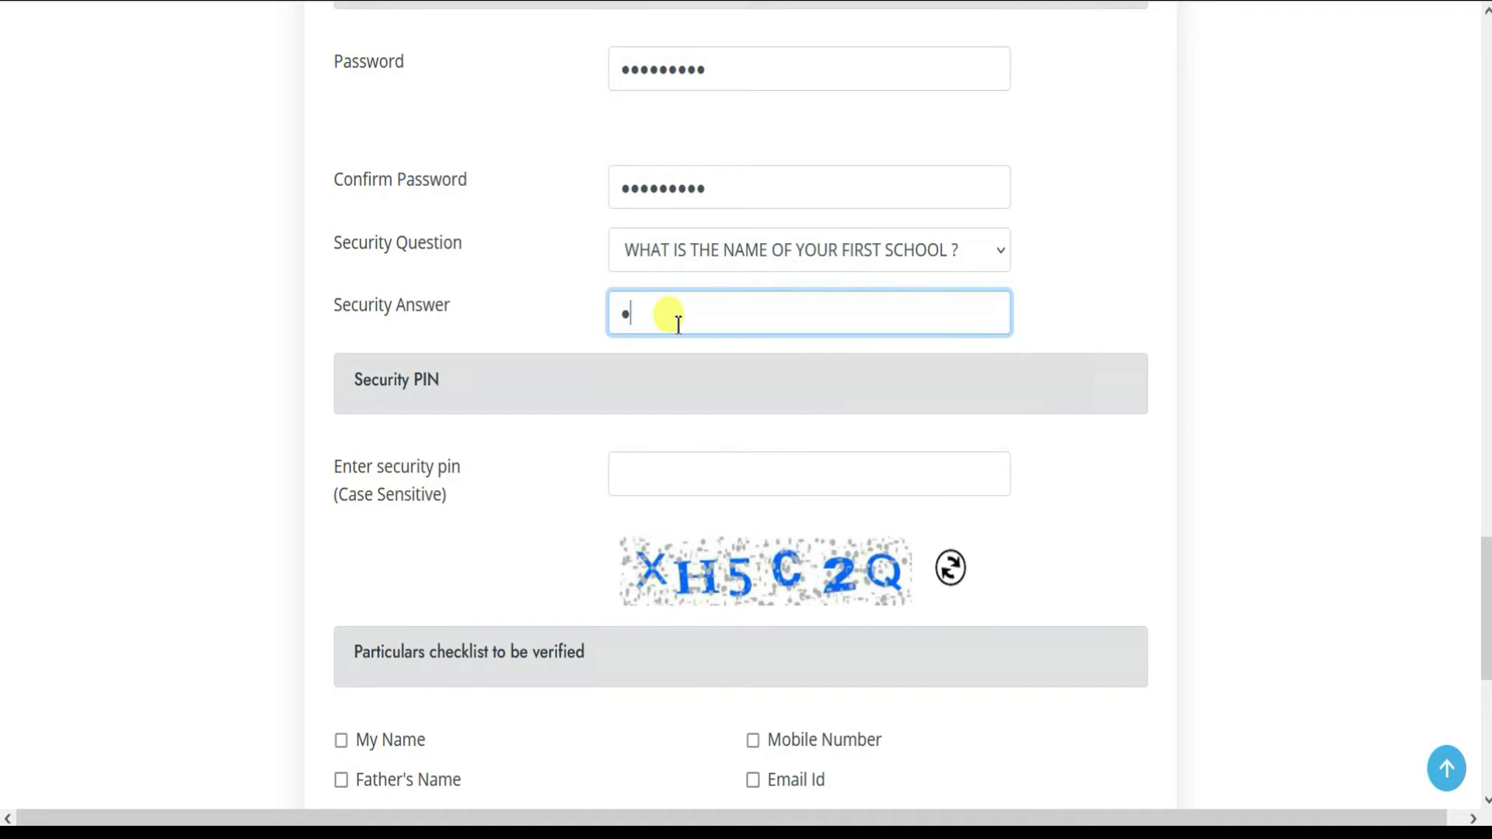
{"action": "key", "text": "Tab"}
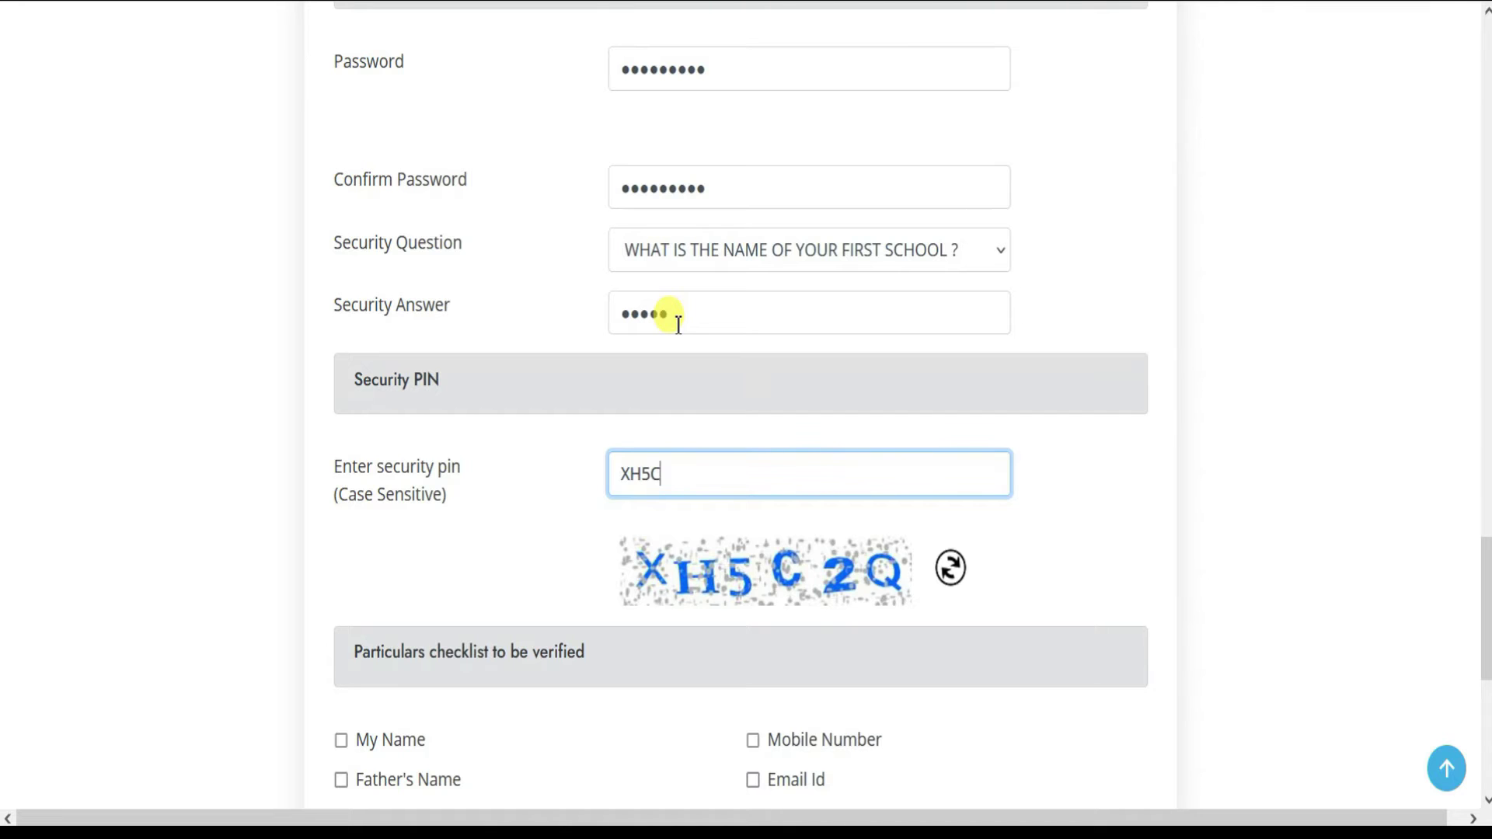
- Tick the My Name, Date of Birth and Gender checklist items and accept the declaration
{"action": "scroll", "coordinate": [187, 599], "scroll_direction": "down", "scroll_amount": 3}
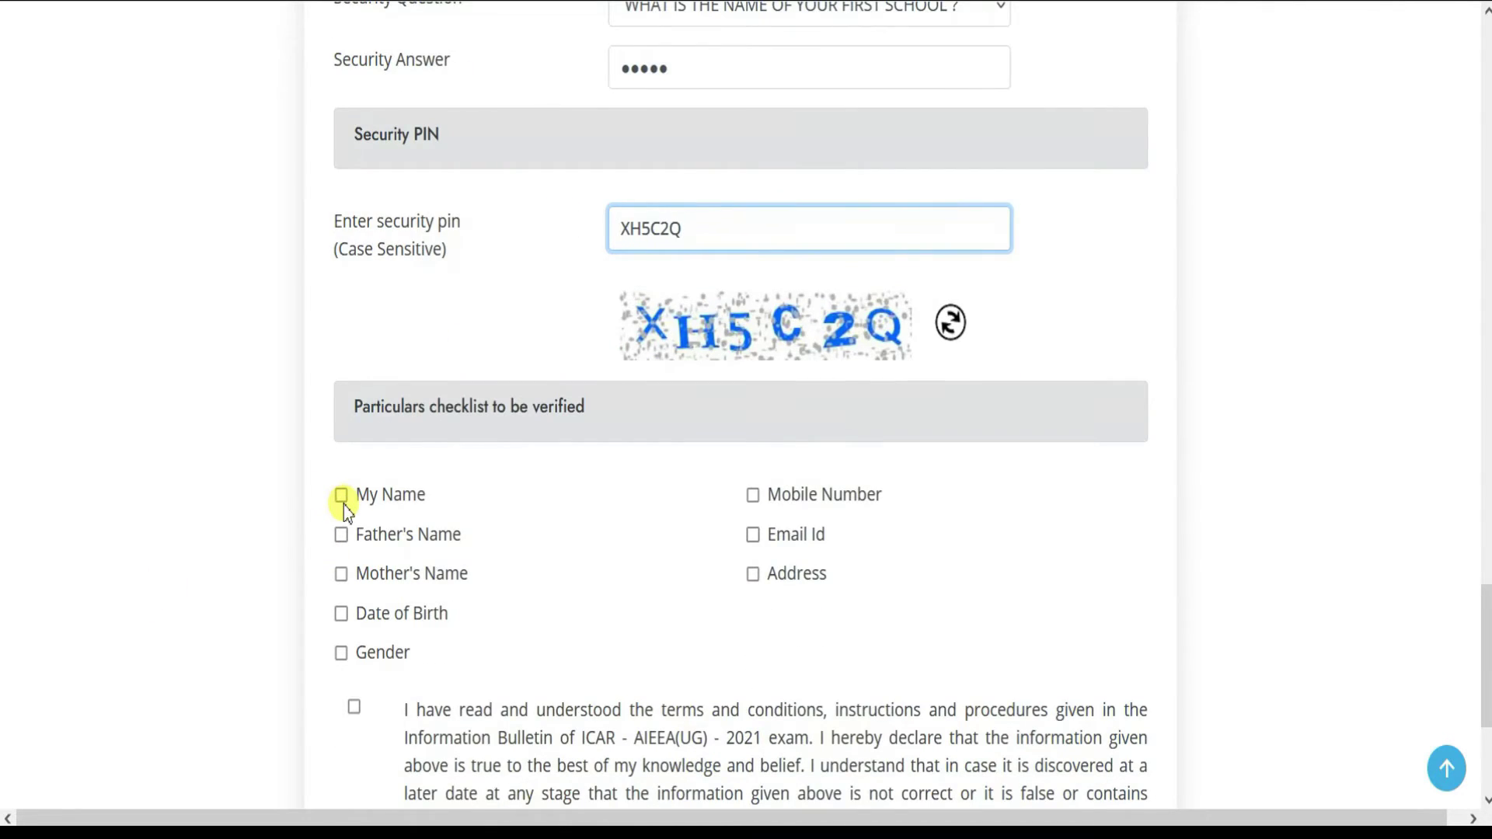
{"action": "scroll", "coordinate": [344, 505], "scroll_direction": "down", "scroll_amount": 2}
{"action": "left_click", "coordinate": [342, 387]}
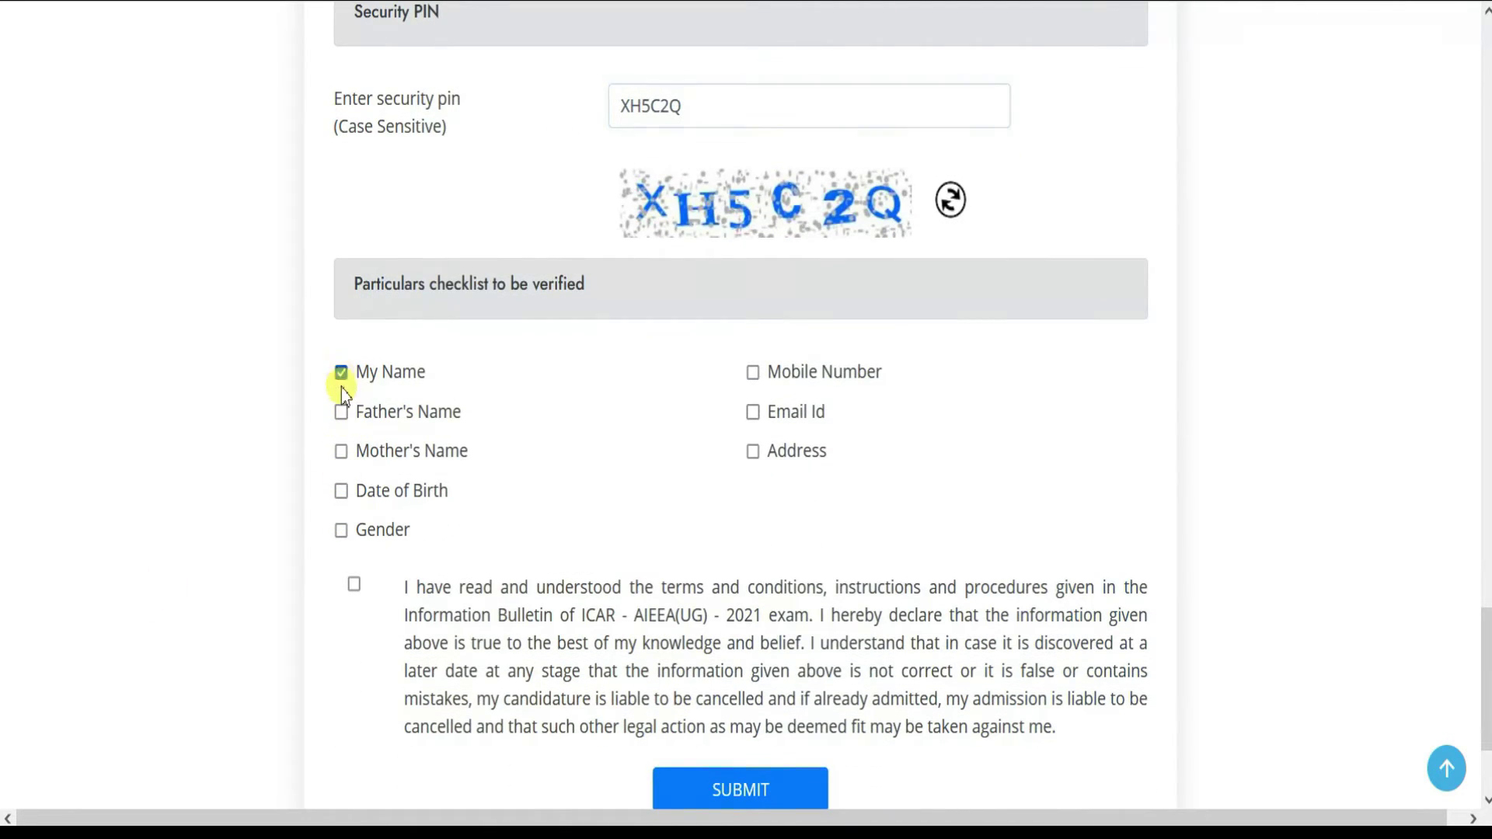
{"action": "left_click", "coordinate": [343, 492]}
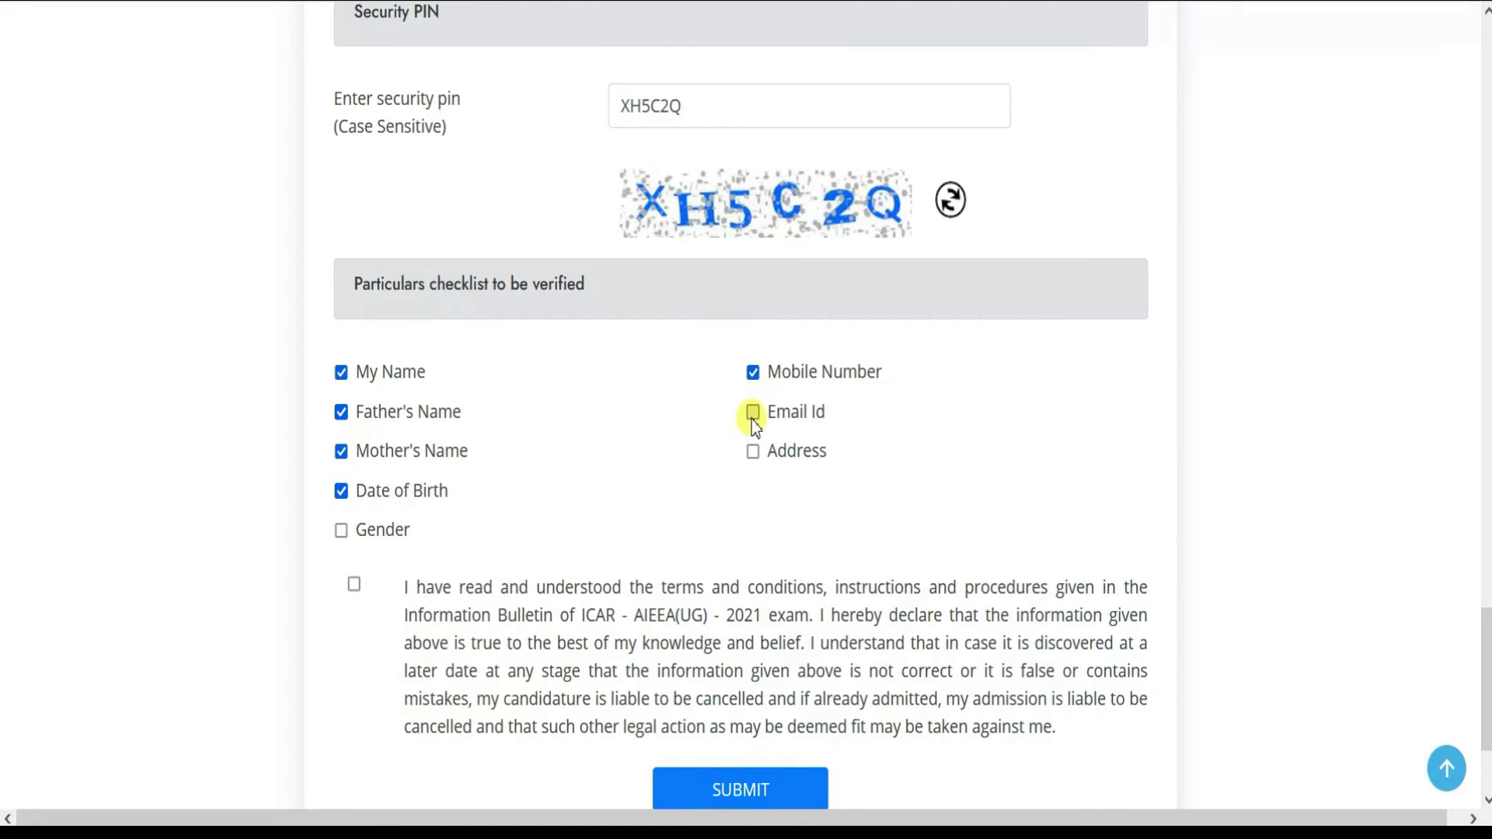
{"action": "left_click", "coordinate": [340, 532]}
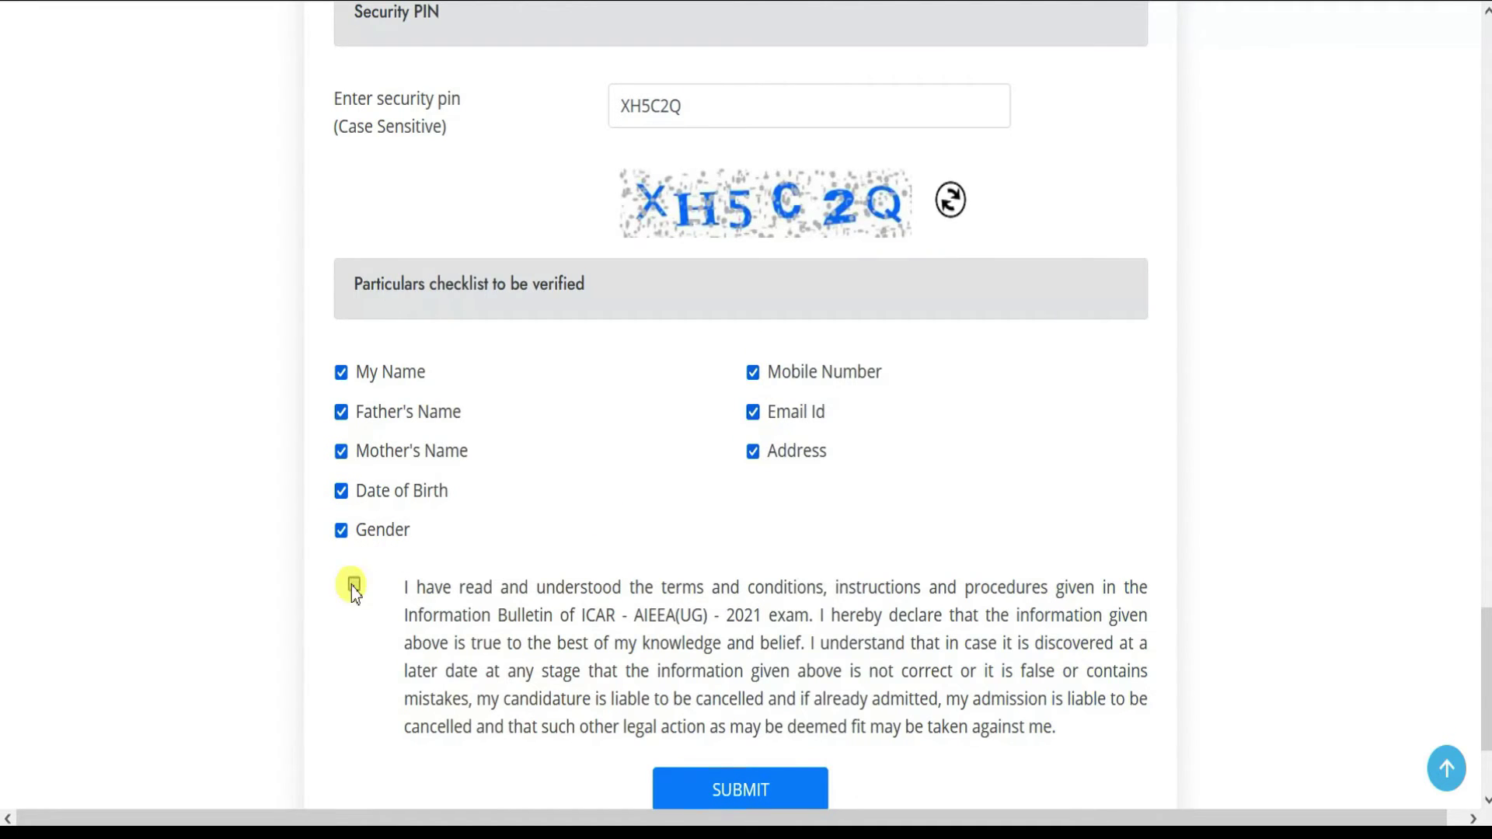
{"action": "left_click", "coordinate": [353, 585]}
{"action": "scroll", "coordinate": [466, 578], "scroll_direction": "down", "scroll_amount": 3}
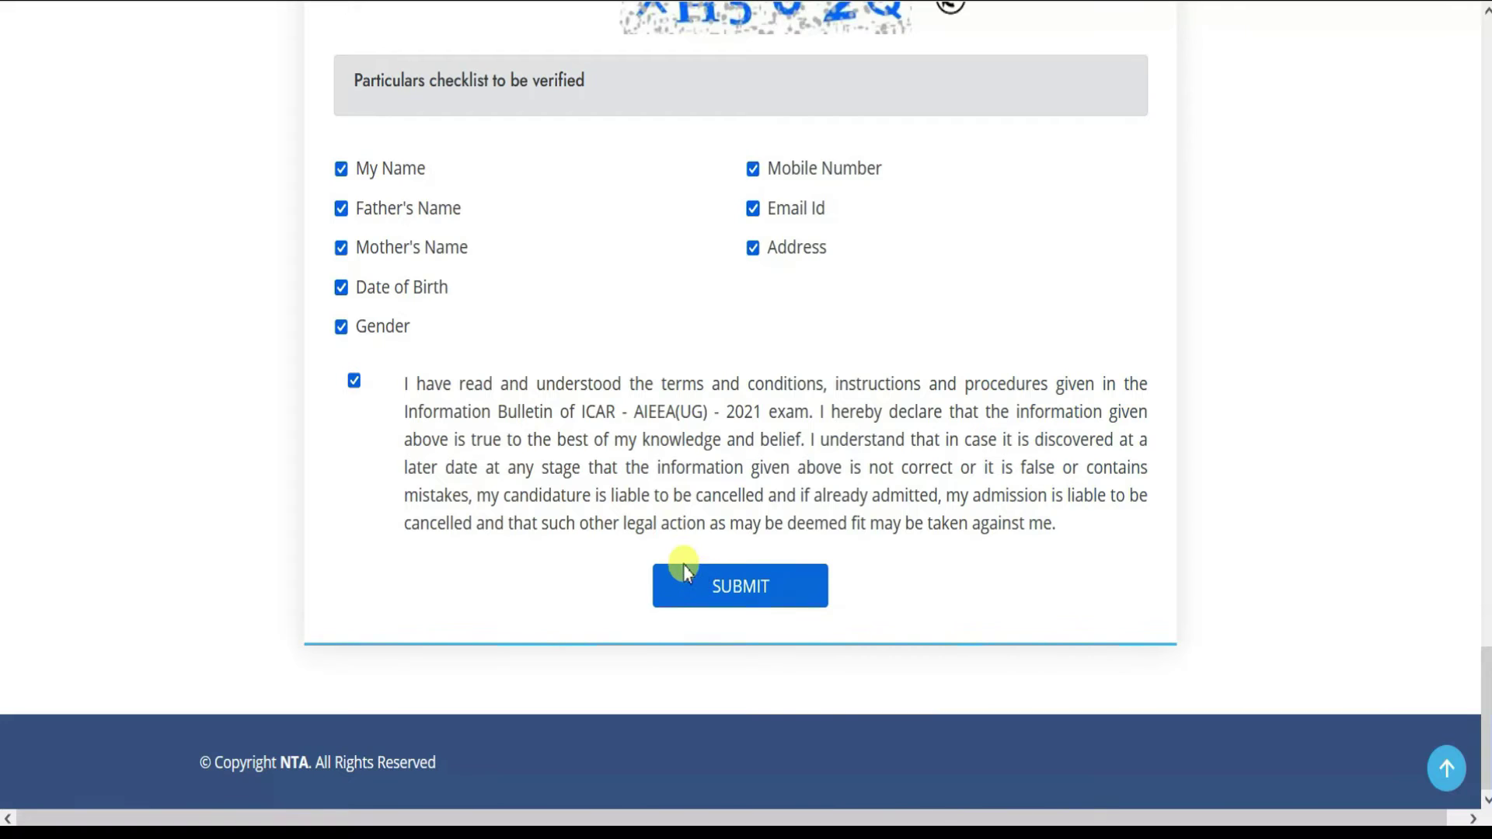
{"action": "scroll", "coordinate": [678, 564], "scroll_direction": "up", "scroll_amount": 9}
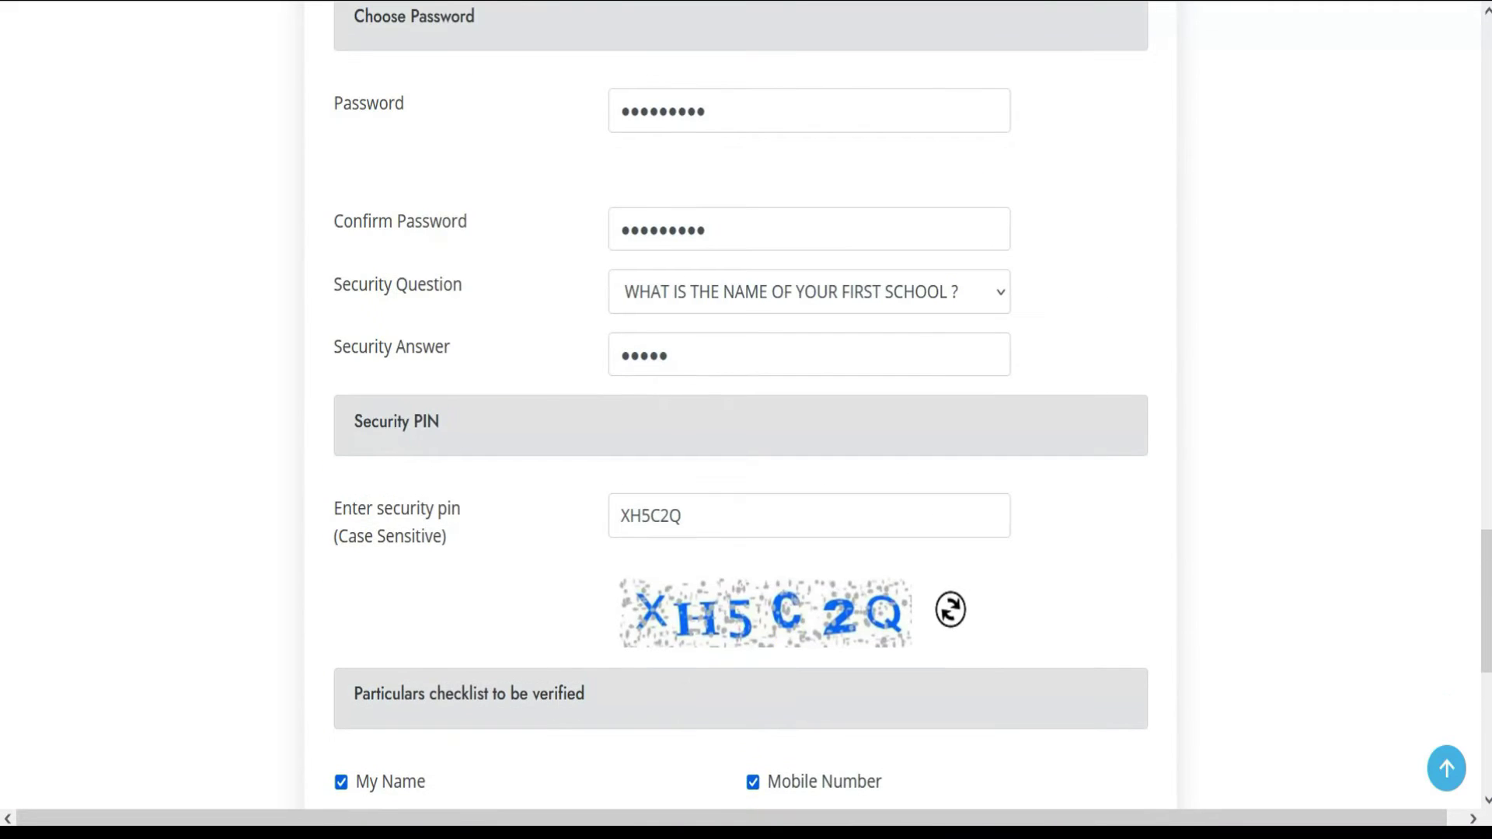
{"action": "scroll", "coordinate": [1020, 73], "scroll_direction": "up", "scroll_amount": 8}
- Review the read-only registration preview before confirming the details
{"action": "scroll", "coordinate": [1138, 233], "scroll_direction": "down", "scroll_amount": 2}
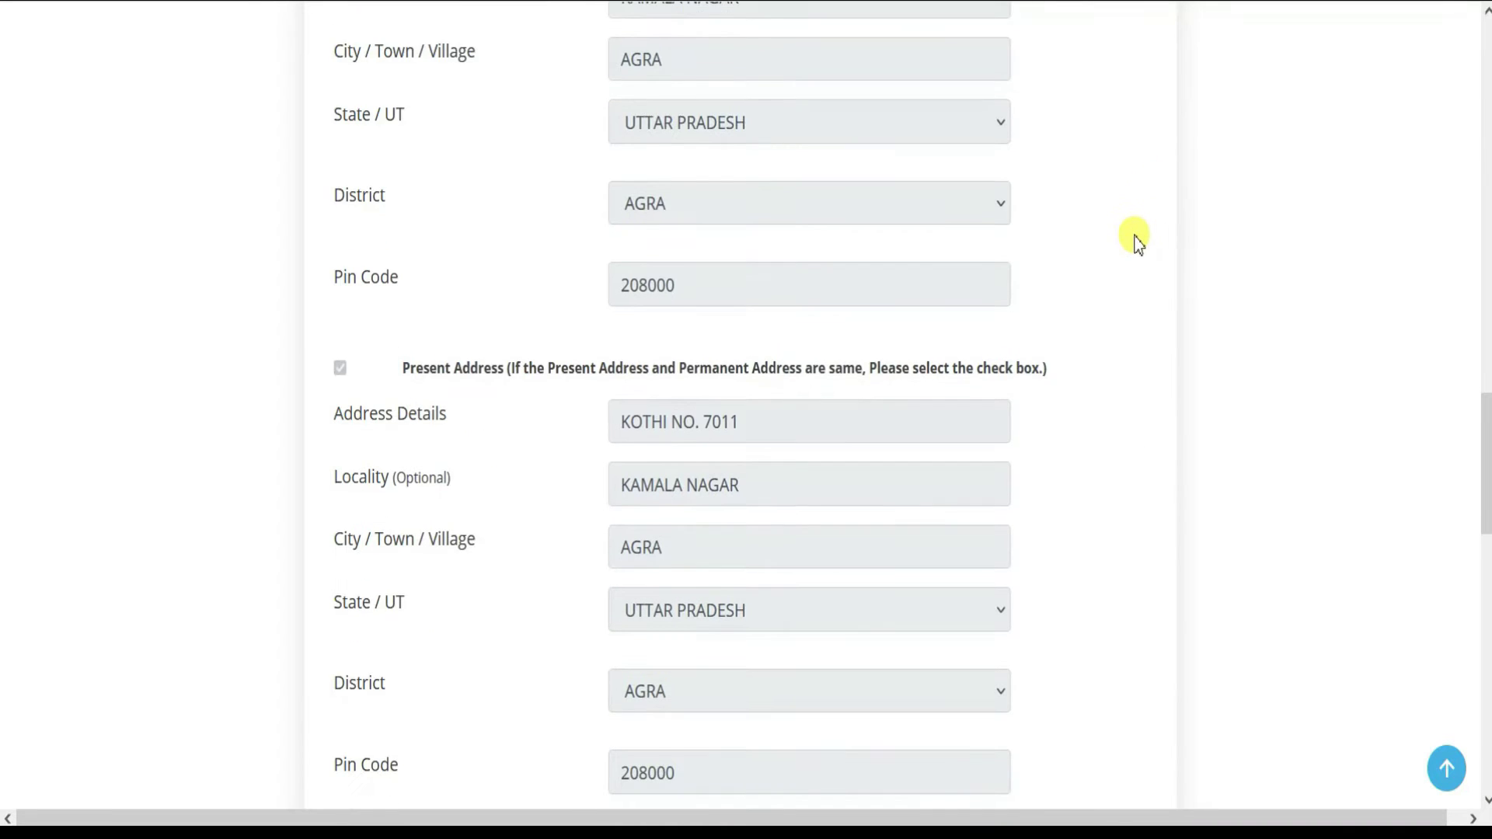
{"action": "scroll", "coordinate": [1134, 243], "scroll_direction": "down", "scroll_amount": 5}
{"action": "scroll", "coordinate": [1132, 245], "scroll_direction": "down", "scroll_amount": 12}
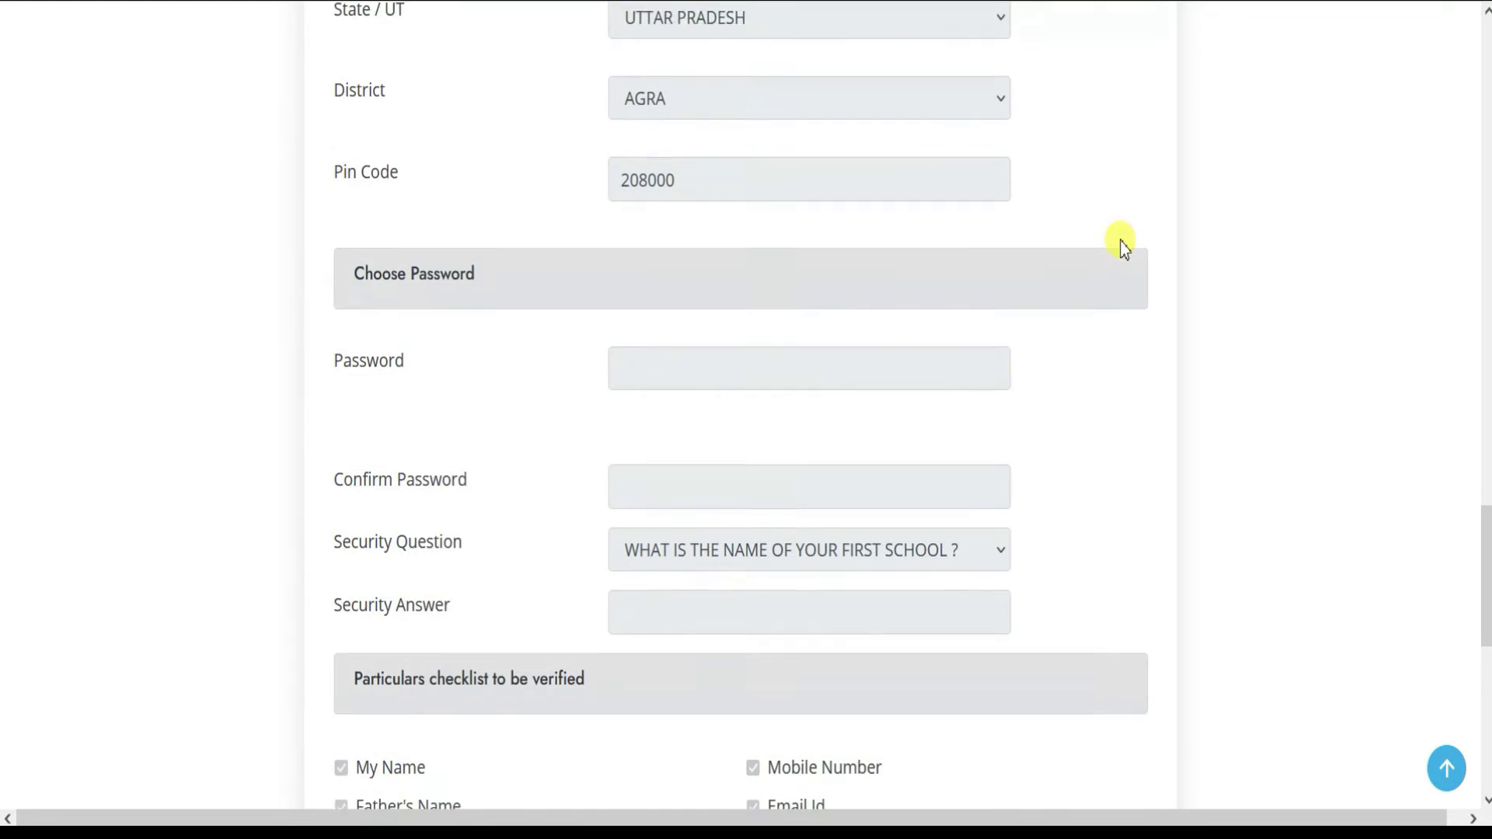
{"action": "scroll", "coordinate": [300, 274], "scroll_direction": "down", "scroll_amount": 2}
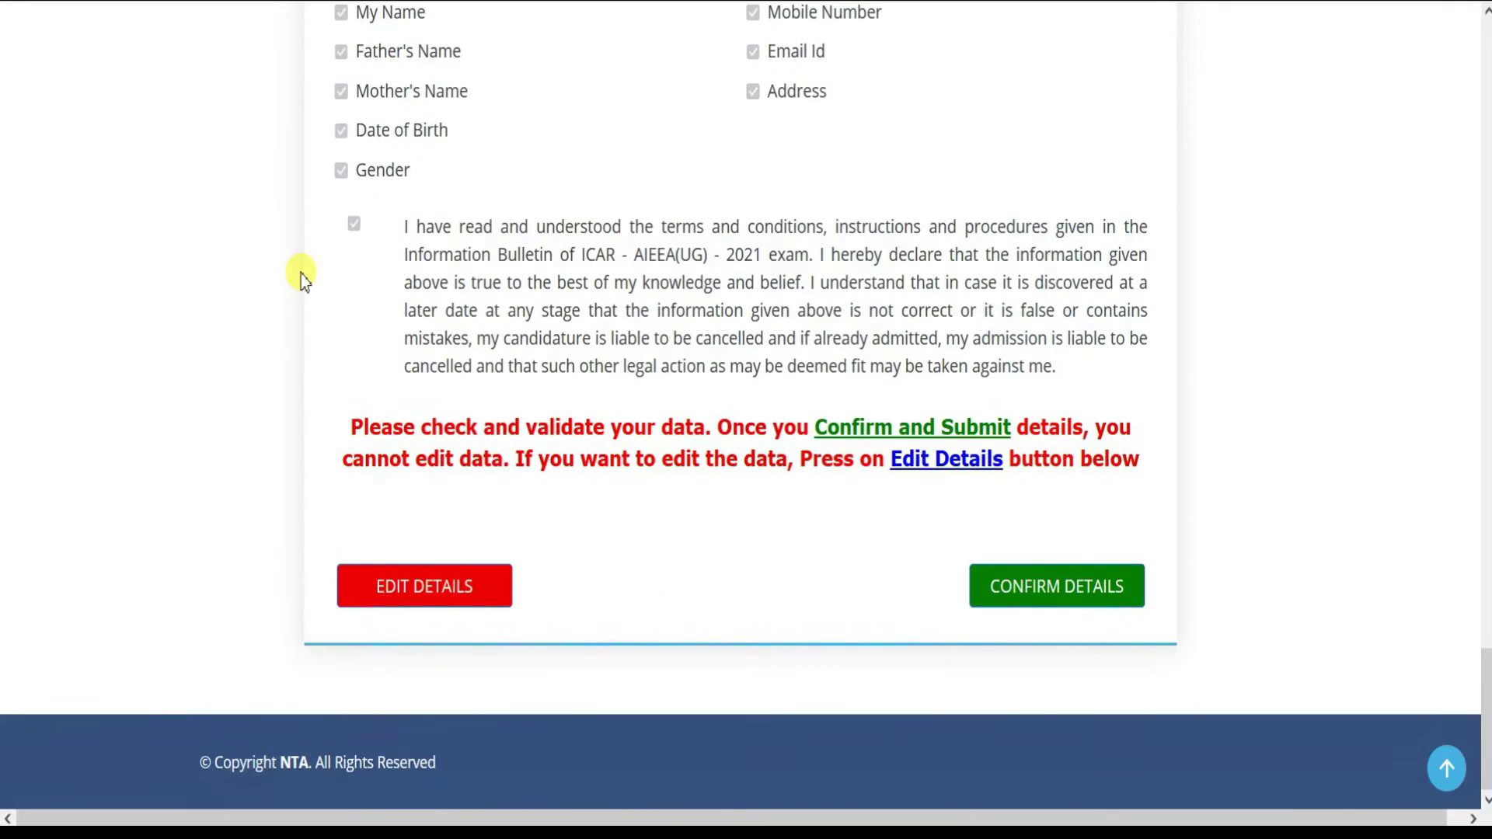
{"action": "mouse_move", "coordinate": [309, 515]}
{"action": "left_mouse_down"}
{"action": "mouse_move", "coordinate": [371, 590]}
{"action": "mouse_move", "coordinate": [545, 632]}
{"action": "left_mouse_up"}
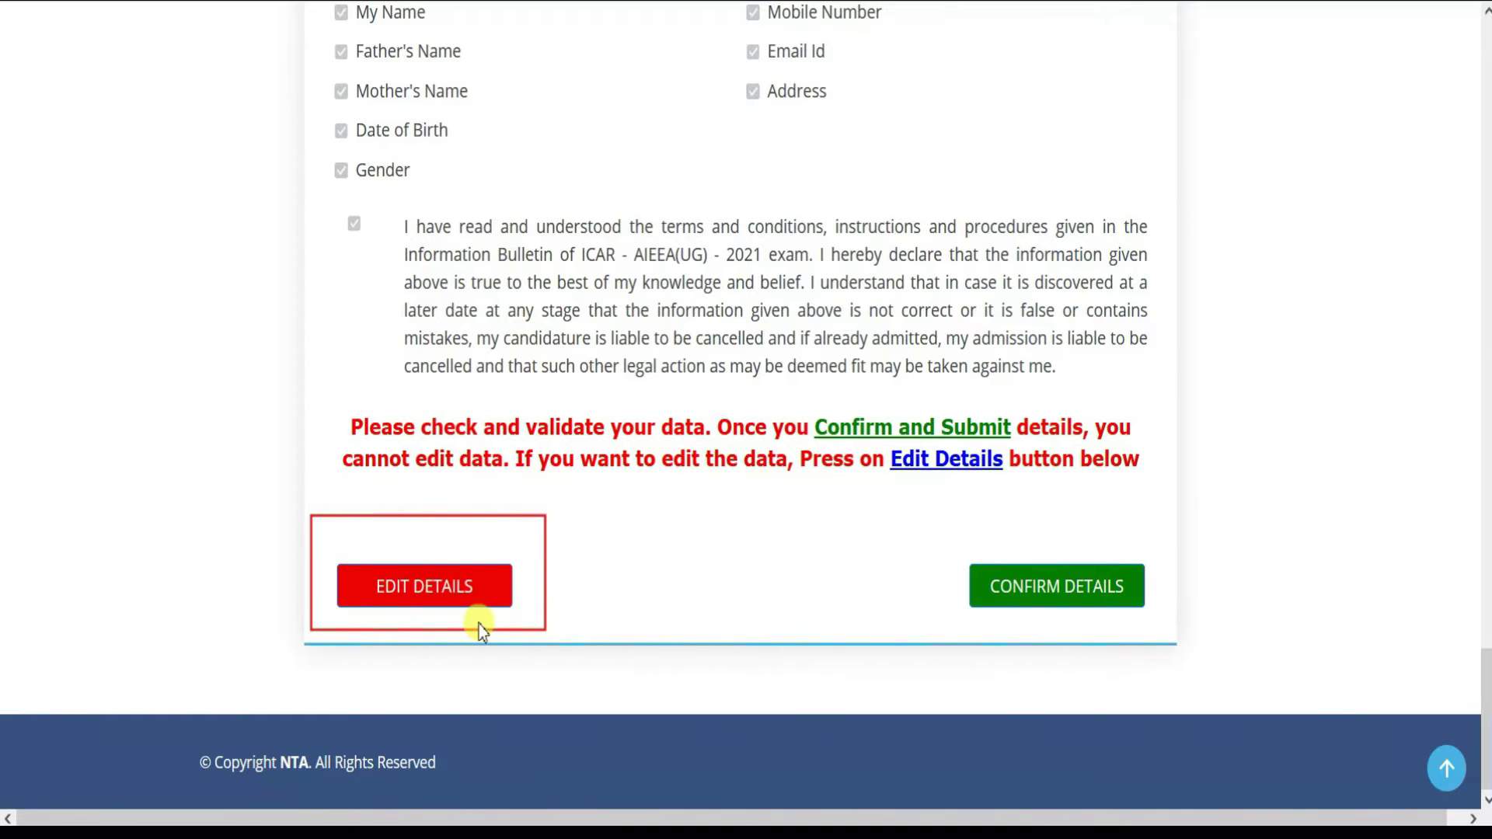
{"action": "mouse_move", "coordinate": [902, 513]}
{"action": "left_mouse_down"}
{"action": "mouse_move", "coordinate": [1073, 609]}
{"action": "mouse_move", "coordinate": [1173, 638]}
{"action": "left_mouse_up"}
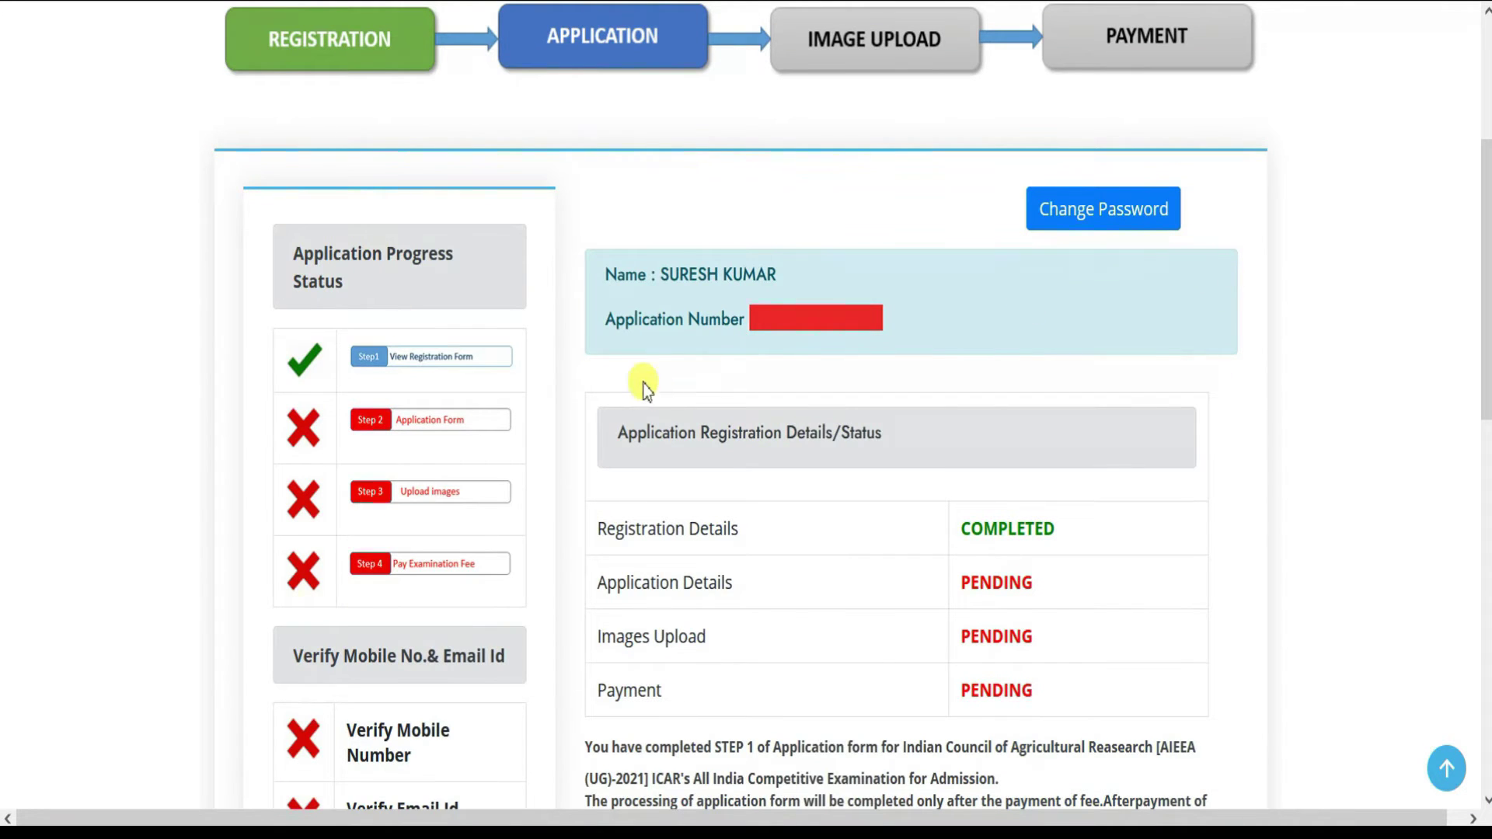
- Check the dashboard's registration status and go to Complete Application Form
{"action": "mouse_move", "coordinate": [221, 153]}
{"action": "left_mouse_down"}
{"action": "mouse_move", "coordinate": [509, 628]}
{"action": "mouse_move", "coordinate": [548, 618]}
{"action": "left_mouse_up"}
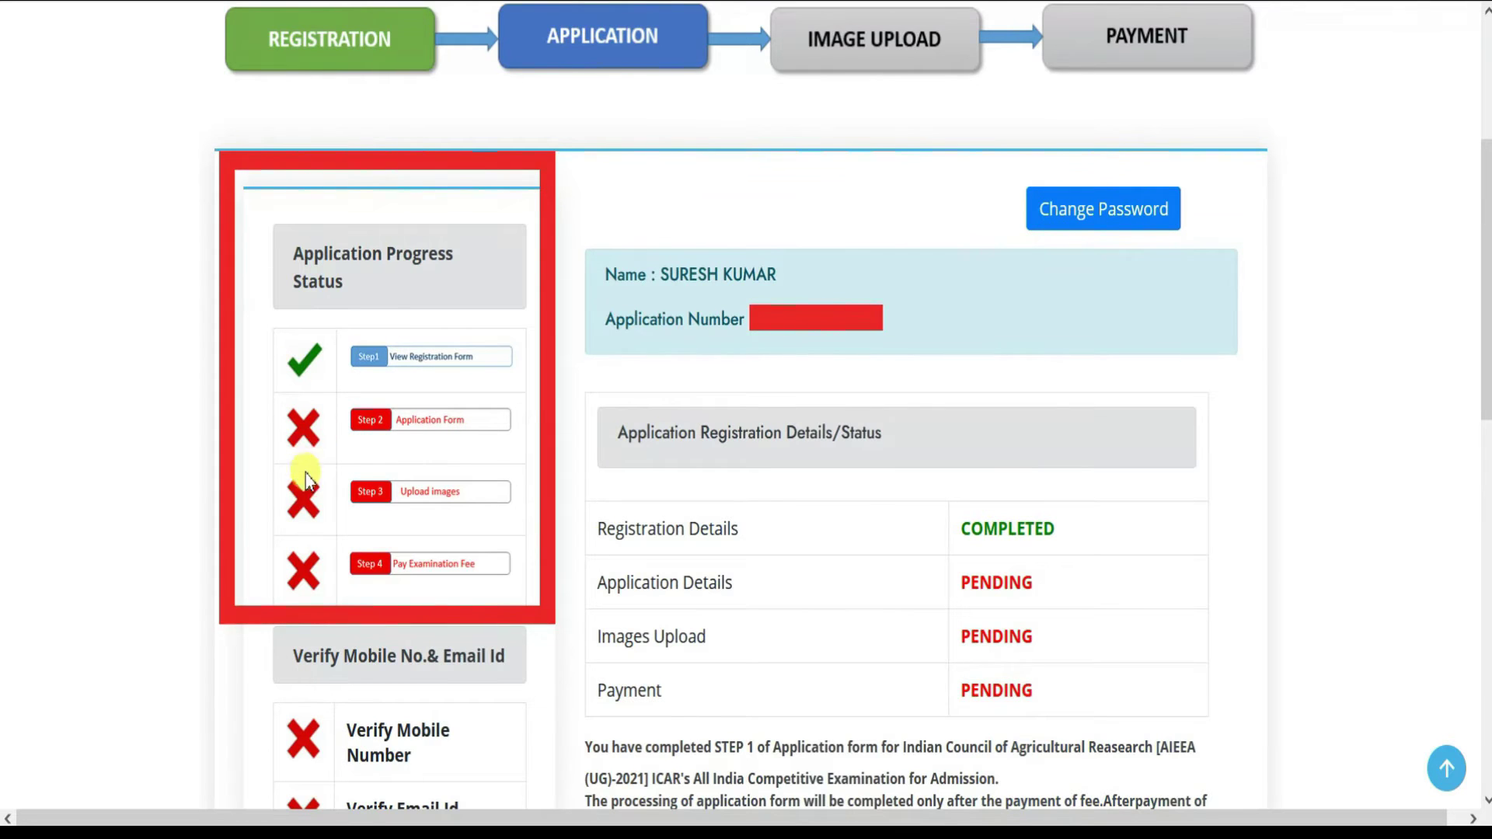
{"action": "mouse_move", "coordinate": [1147, 723]}
{"action": "left_mouse_down"}
{"action": "mouse_move", "coordinate": [659, 515]}
{"action": "mouse_move", "coordinate": [599, 380]}
{"action": "mouse_move", "coordinate": [567, 389]}
{"action": "left_mouse_up"}
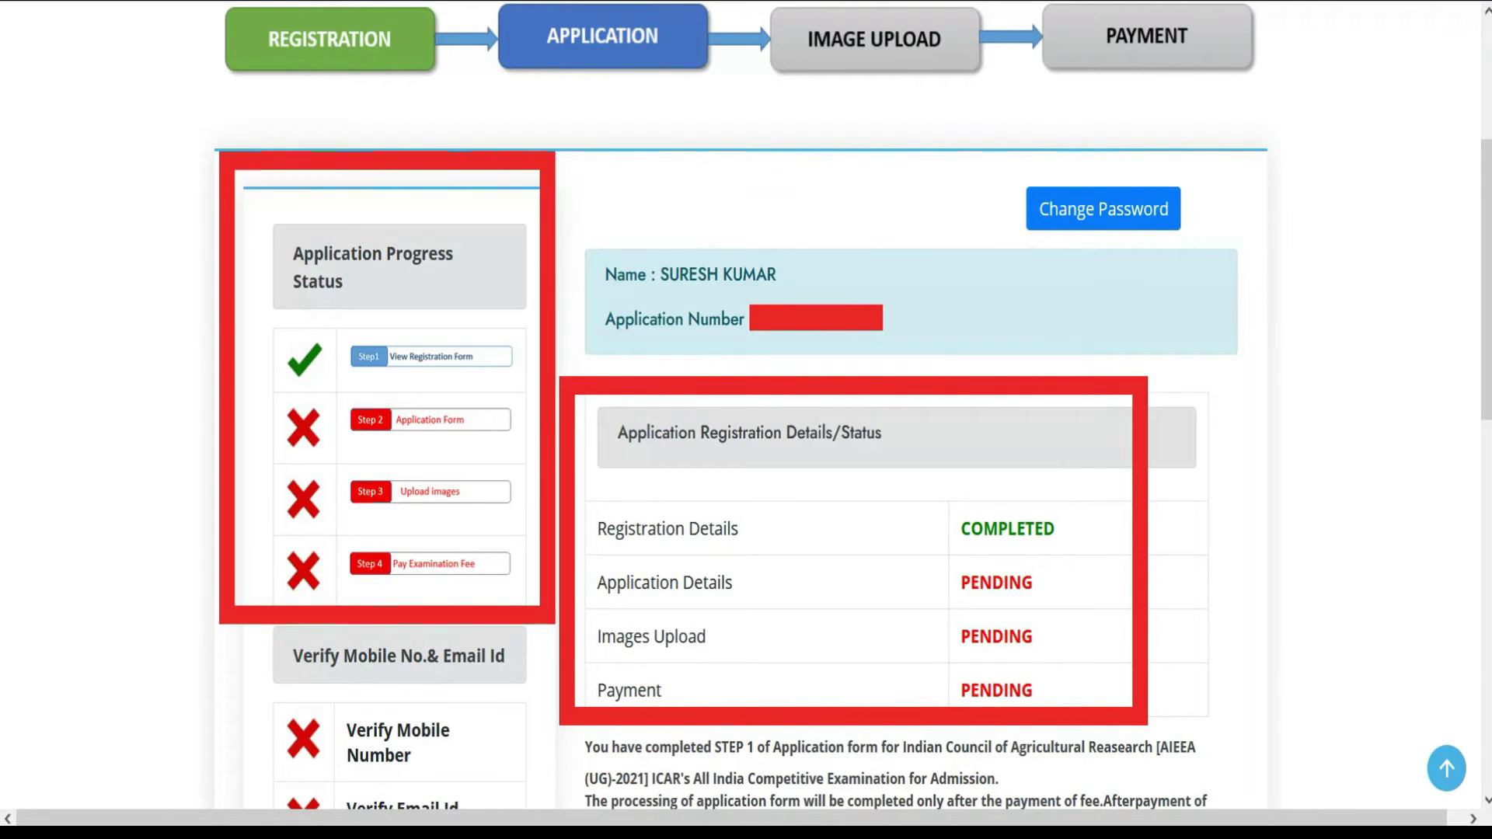
{"action": "scroll", "coordinate": [979, 547], "scroll_direction": "down", "scroll_amount": 8}
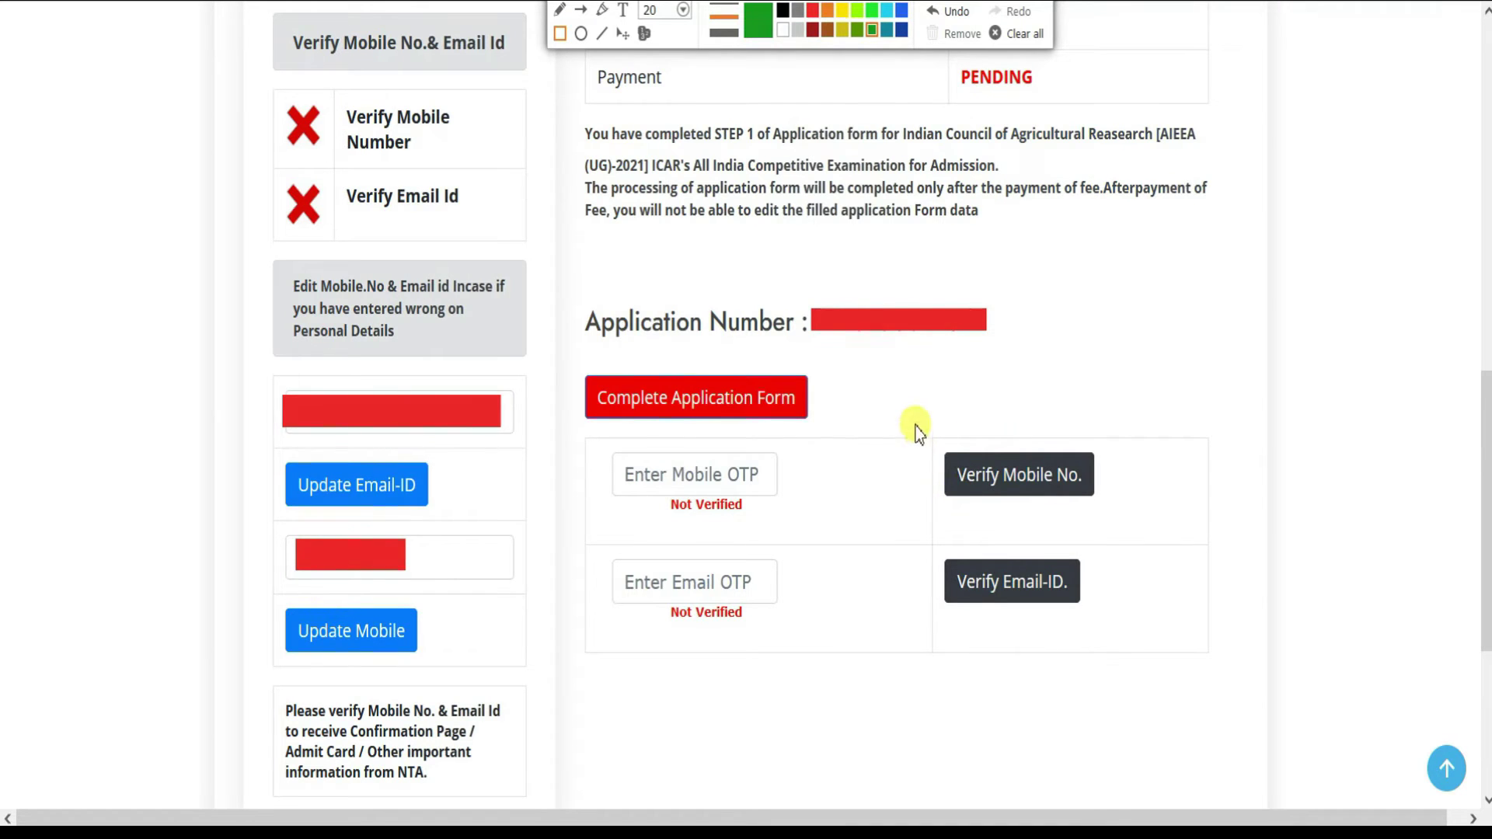
{"action": "left_click_drag", "start_coordinate": [914, 410], "coordinate": [1187, 647]}
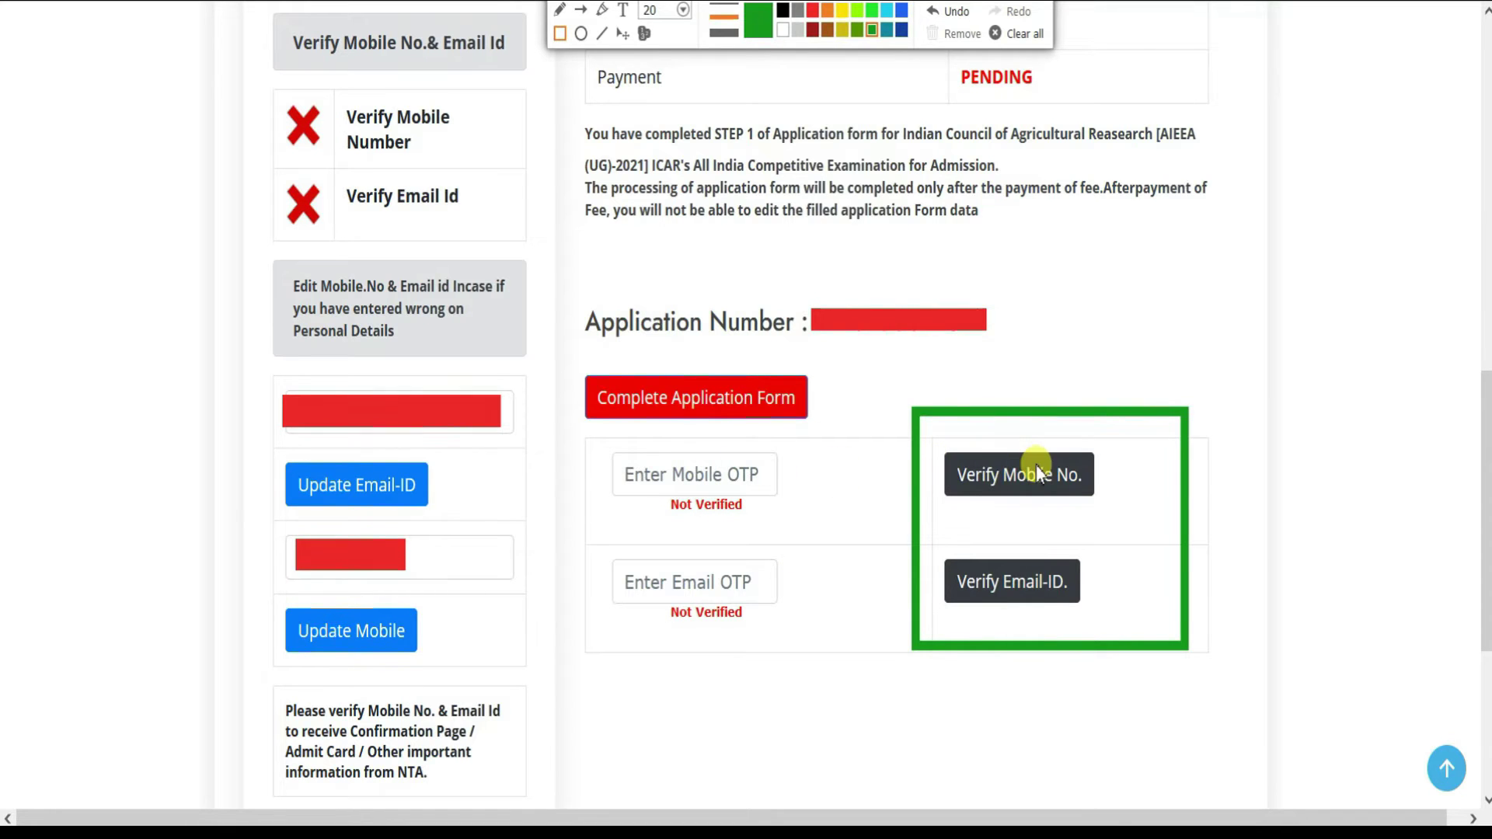
{"action": "mouse_move", "coordinate": [831, 436]}
{"action": "left_mouse_down"}
{"action": "mouse_move", "coordinate": [535, 340]}
{"action": "mouse_move", "coordinate": [570, 354]}
{"action": "left_mouse_up"}
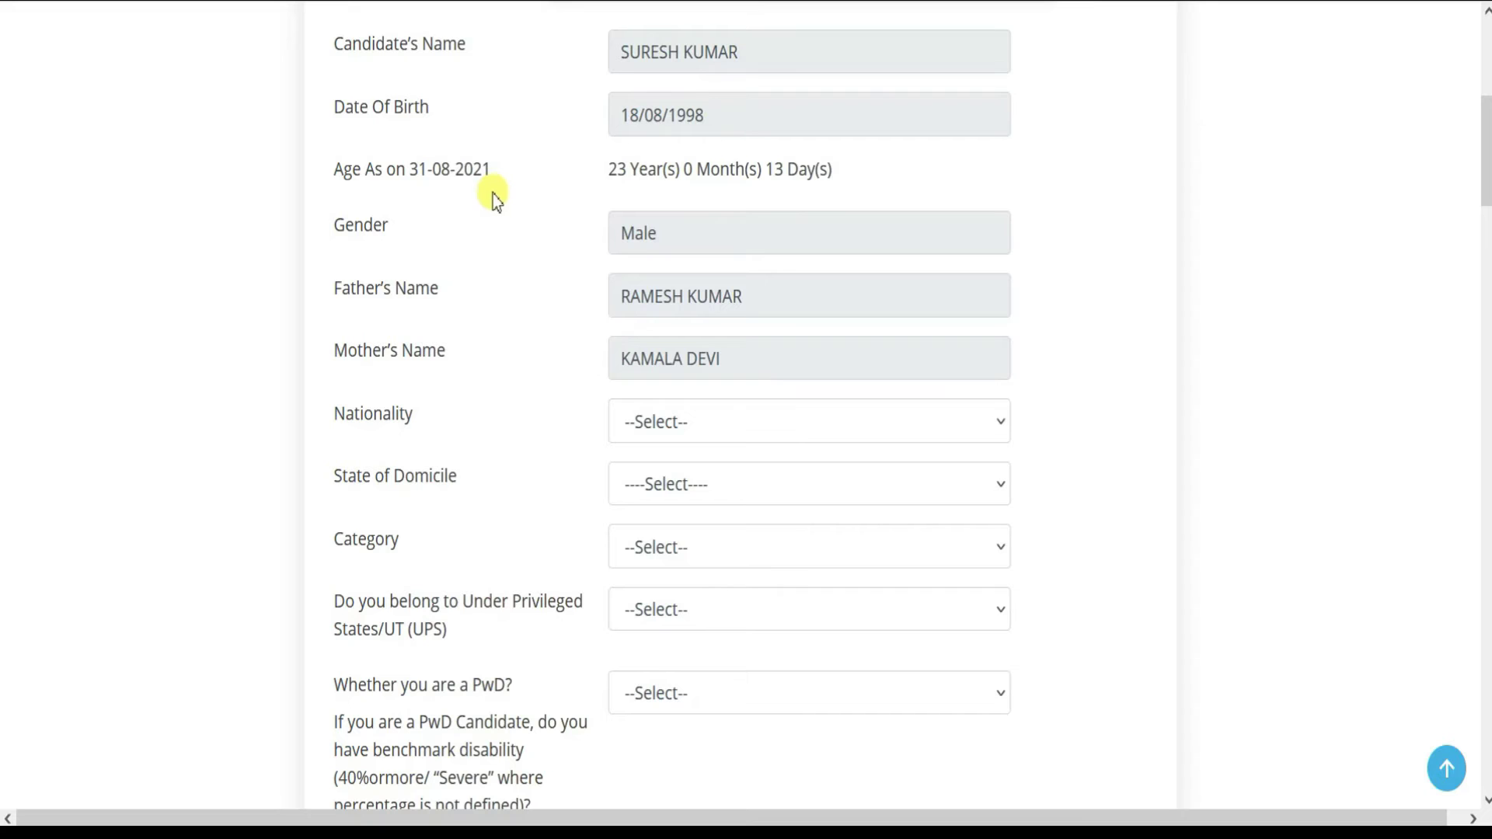
- Set nationality Indian, domicile Uttar Pradesh, category General, and Under Privileged States No
{"action": "scroll", "coordinate": [501, 225], "scroll_direction": "down", "scroll_amount": 2}
{"action": "left_click", "coordinate": [684, 299]}
{"action": "left_click", "coordinate": [655, 377]}
{"action": "left_click", "coordinate": [665, 363]}
{"action": "scroll", "coordinate": [660, 490], "scroll_direction": "down", "scroll_amount": 5}
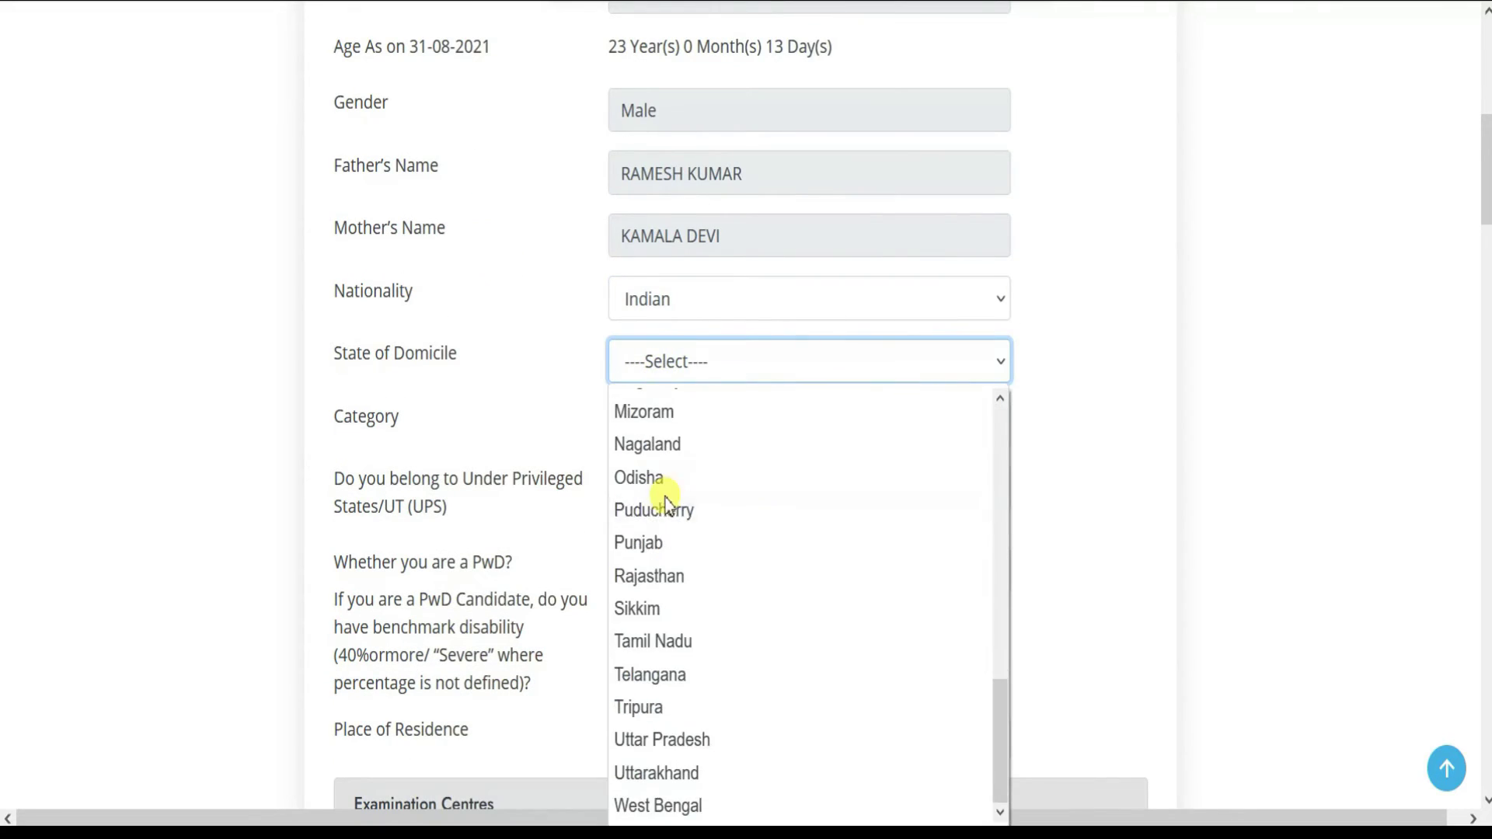
{"action": "left_click", "coordinate": [678, 738]}
{"action": "left_click", "coordinate": [683, 424]}
{"action": "left_click", "coordinate": [681, 500]}
{"action": "left_click", "coordinate": [681, 502]}
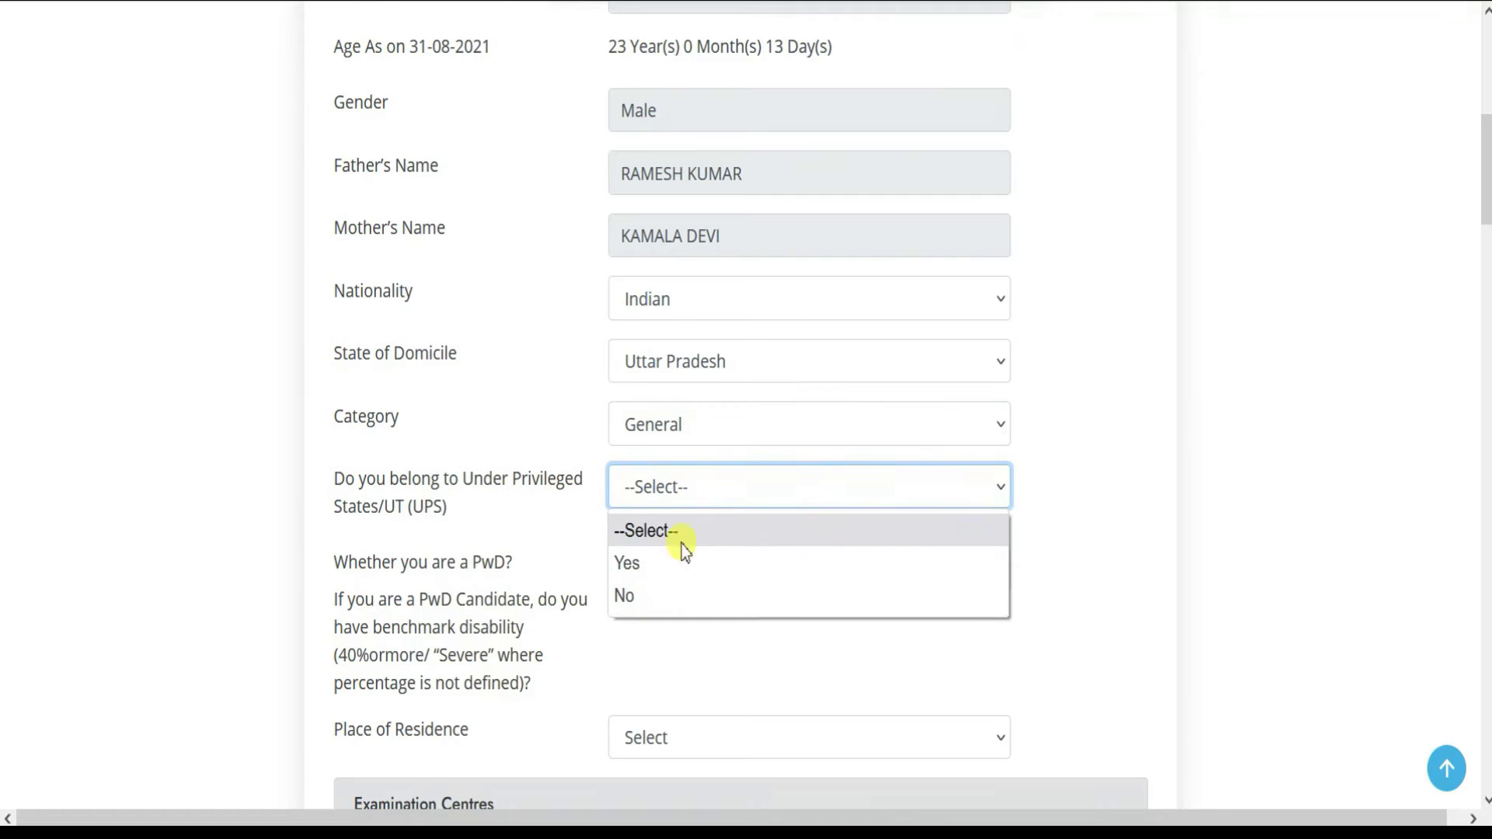
{"action": "left_click", "coordinate": [650, 596]}
- Answer NO for PwD, set residence to Urban, and keep AIEEA (UG)-2021 as the exam
{"action": "scroll", "coordinate": [542, 518], "scroll_direction": "down", "scroll_amount": 2}
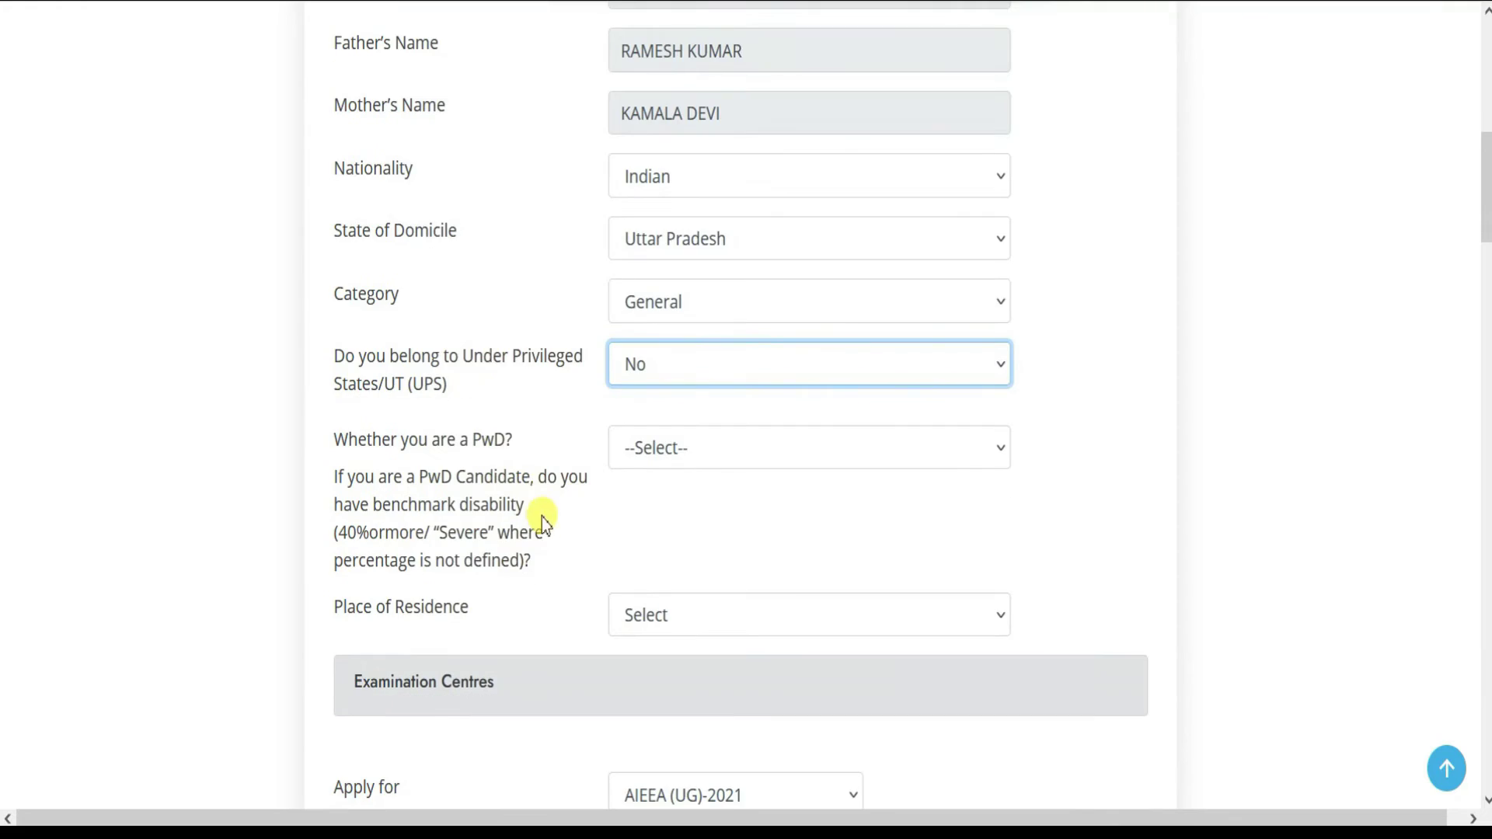
{"action": "left_click", "coordinate": [710, 462]}
{"action": "left_click", "coordinate": [652, 559]}
{"action": "scroll", "coordinate": [652, 571], "scroll_direction": "down", "scroll_amount": 4}
{"action": "left_click", "coordinate": [700, 382]}
{"action": "left_click", "coordinate": [648, 447]}
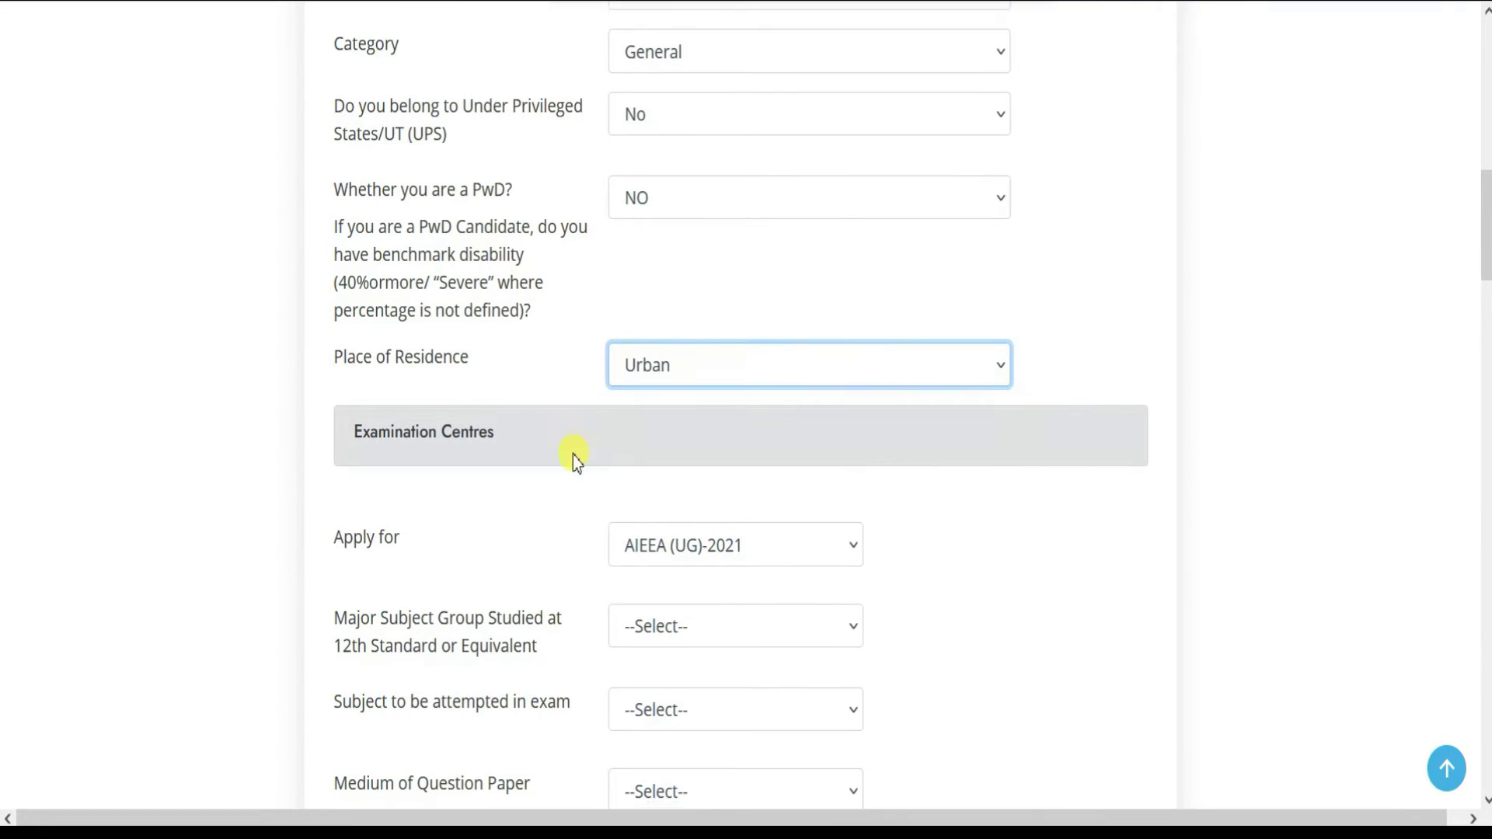
{"action": "scroll", "coordinate": [559, 440], "scroll_direction": "down", "scroll_amount": 4}
{"action": "scroll", "coordinate": [536, 455], "scroll_direction": "down", "scroll_amount": 2}
{"action": "left_click", "coordinate": [743, 184]}
{"action": "left_click", "coordinate": [703, 224]}
{"action": "left_click", "coordinate": [690, 265]}
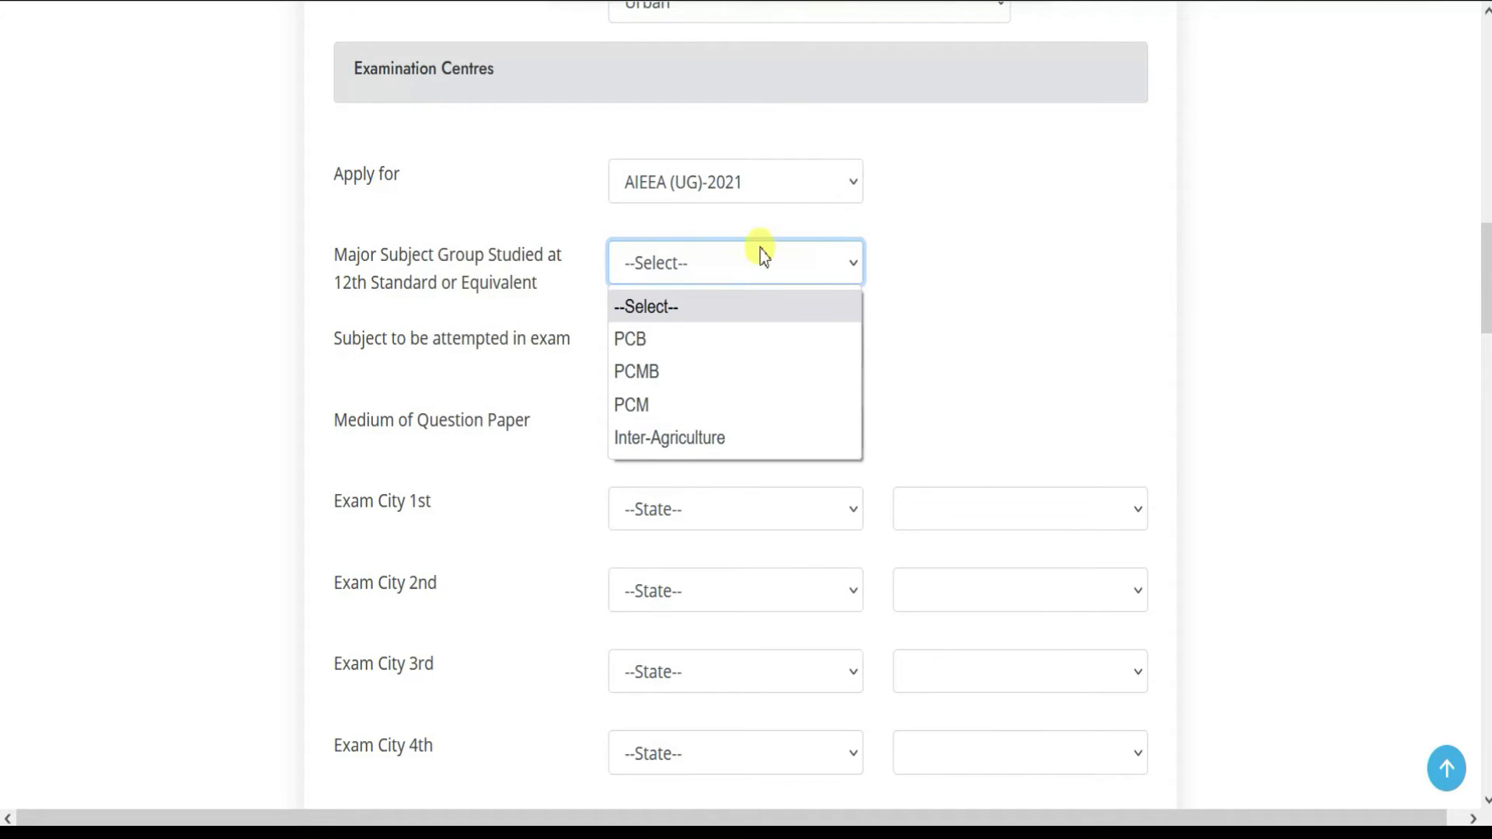
- Set the subject to be attempted to PCM and the question paper medium to Hindi
{"action": "left_click", "coordinate": [645, 404]}
{"action": "left_click", "coordinate": [687, 348]}
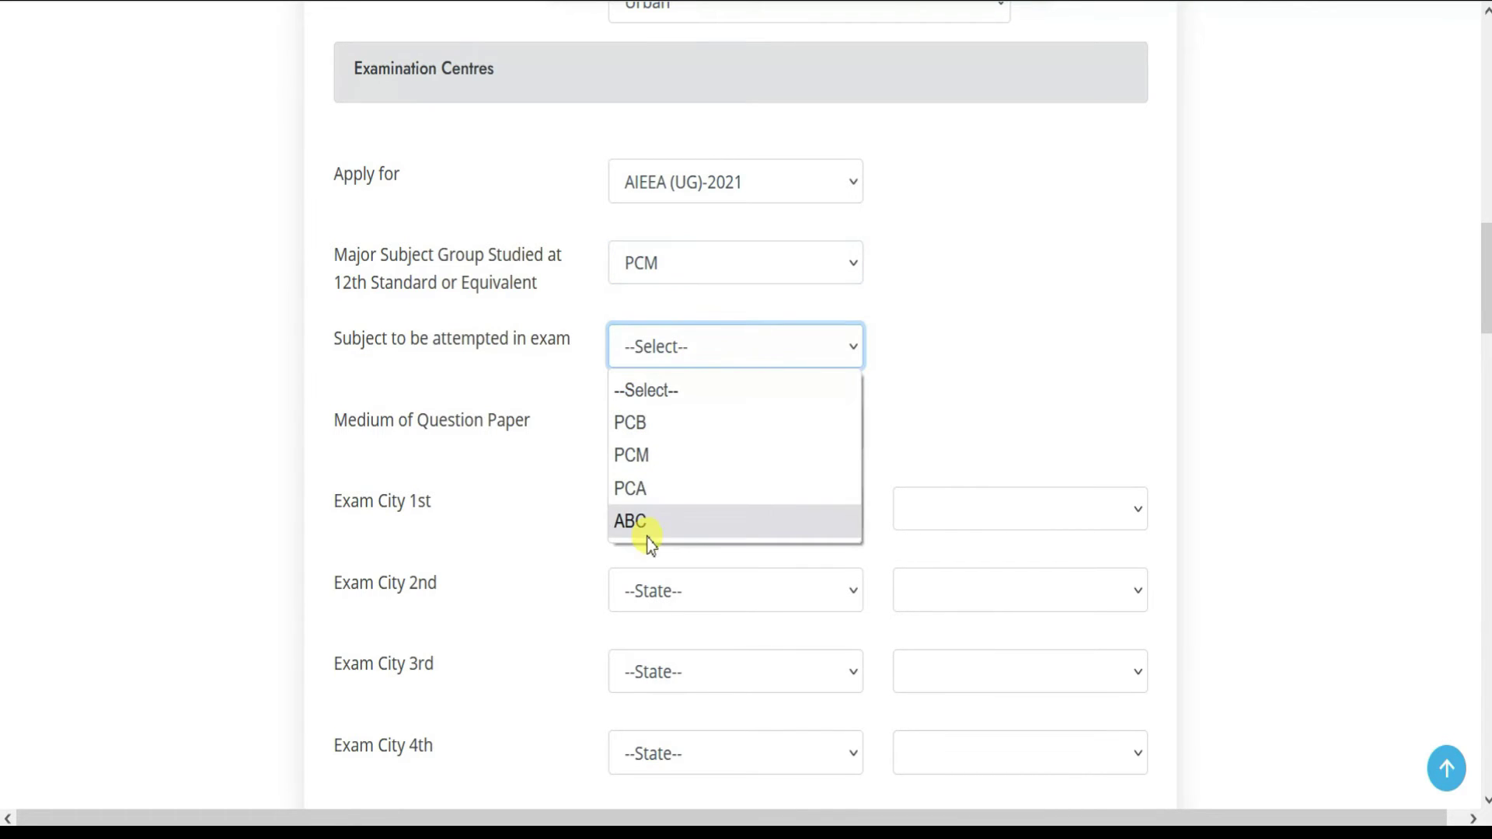
{"action": "left_click", "coordinate": [651, 457]}
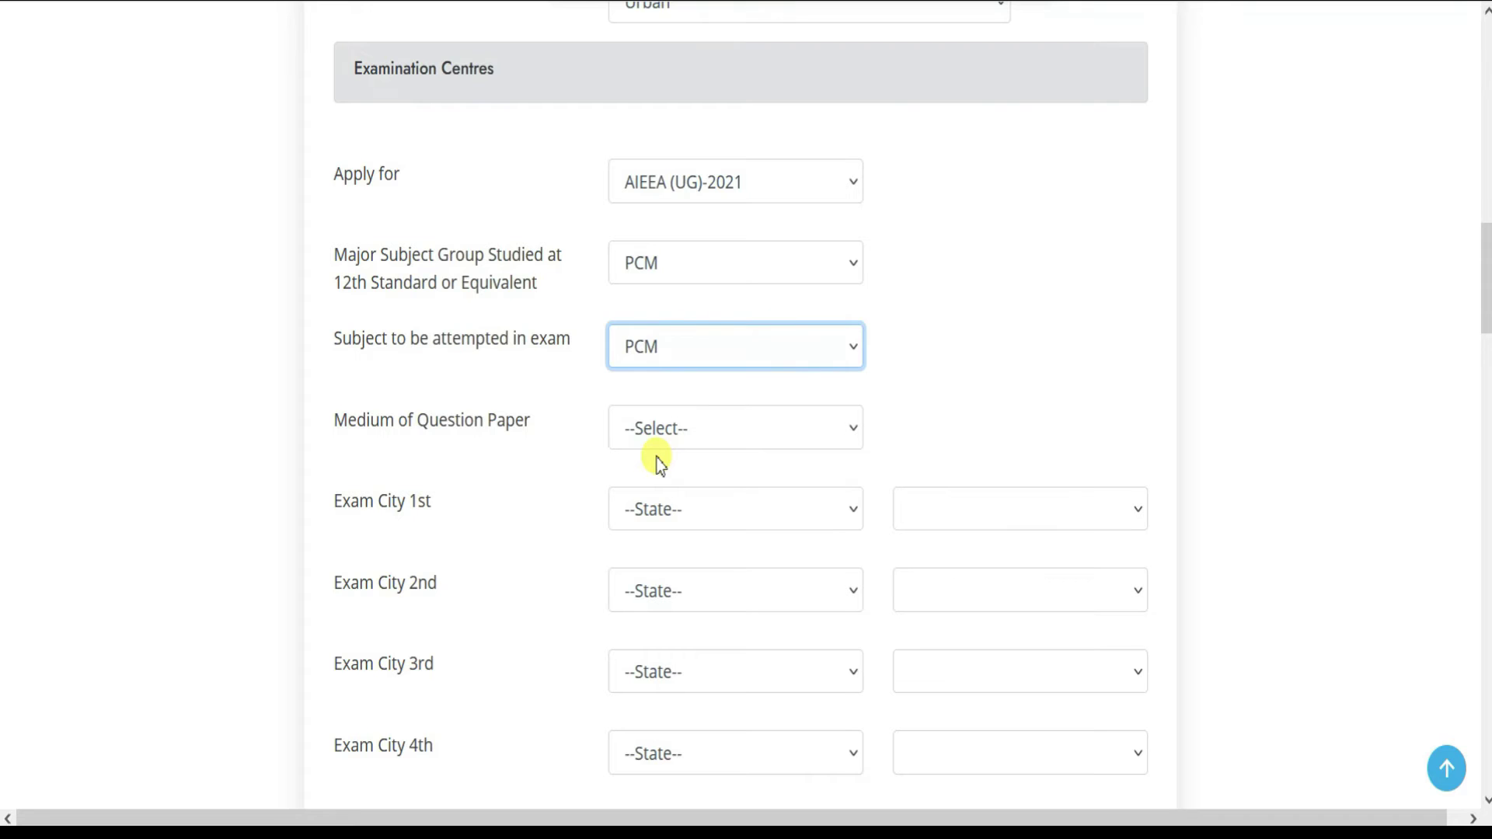
{"action": "left_click", "coordinate": [572, 423]}
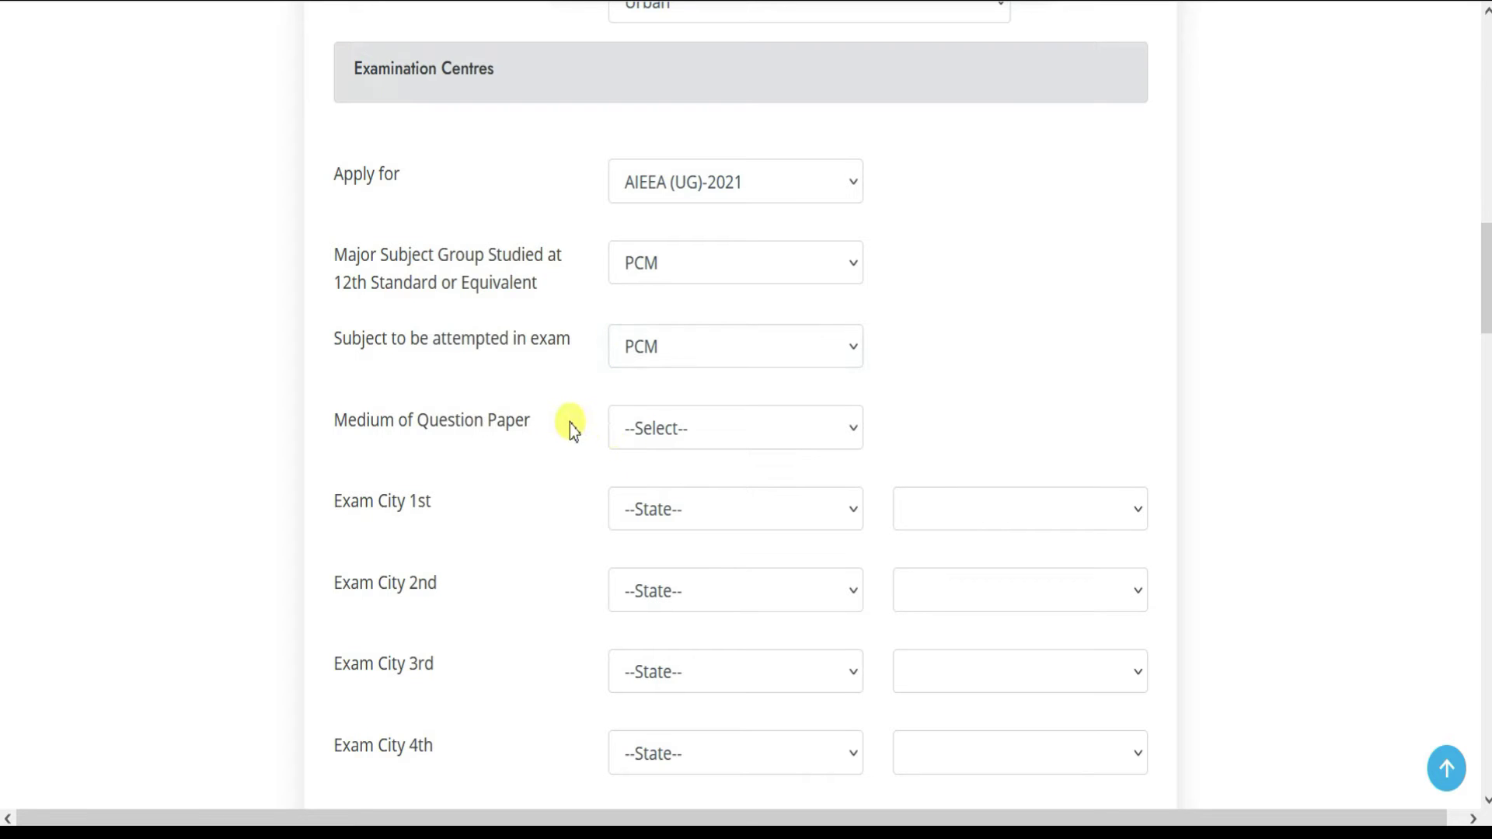
{"action": "left_click", "coordinate": [682, 432]}
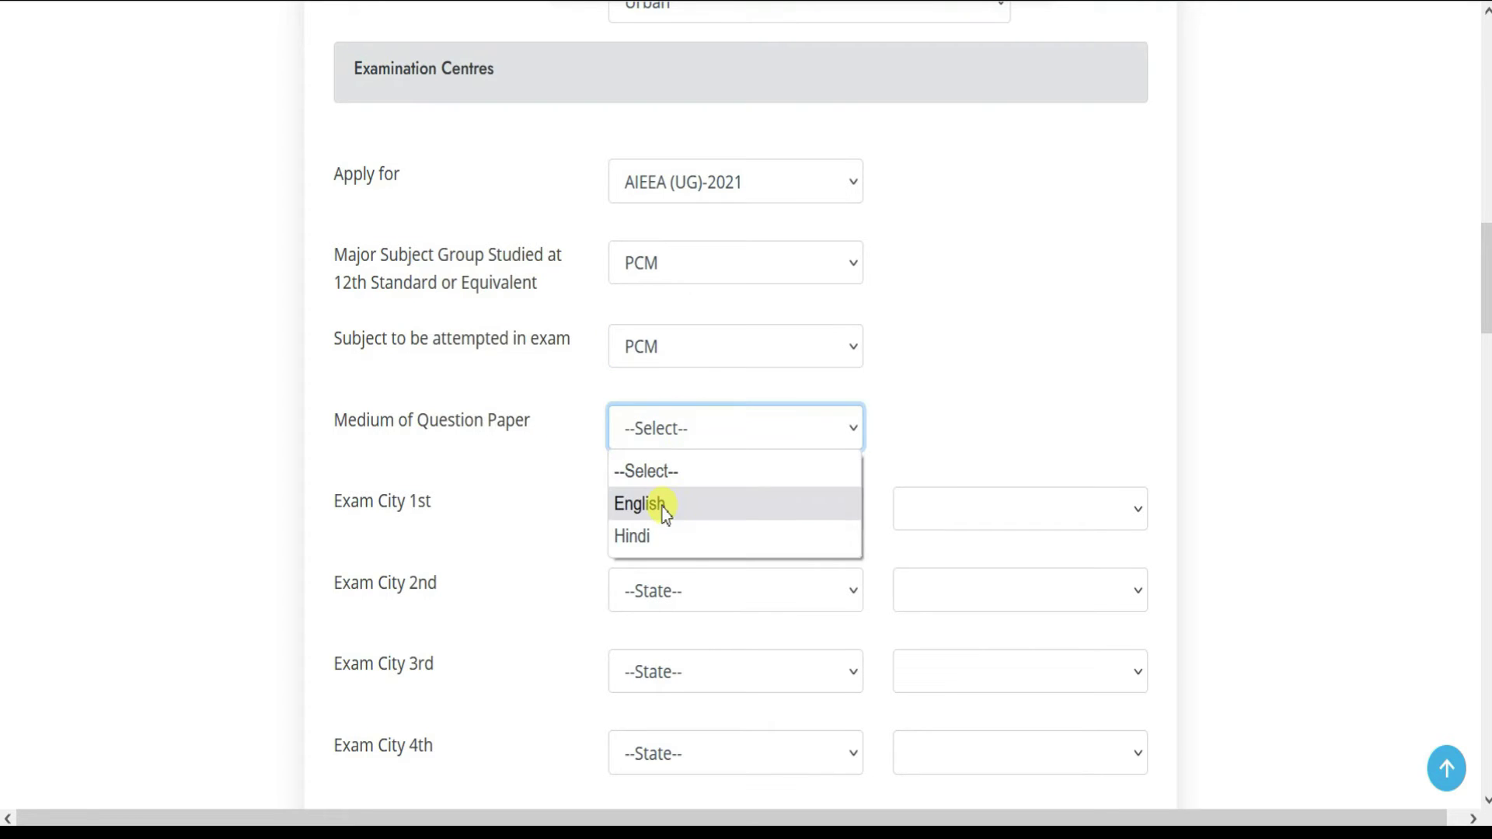
{"action": "left_click", "coordinate": [655, 533]}
- Choose UTTAR PRADESH as the state for the first and second exam cities
{"action": "left_click", "coordinate": [612, 515]}
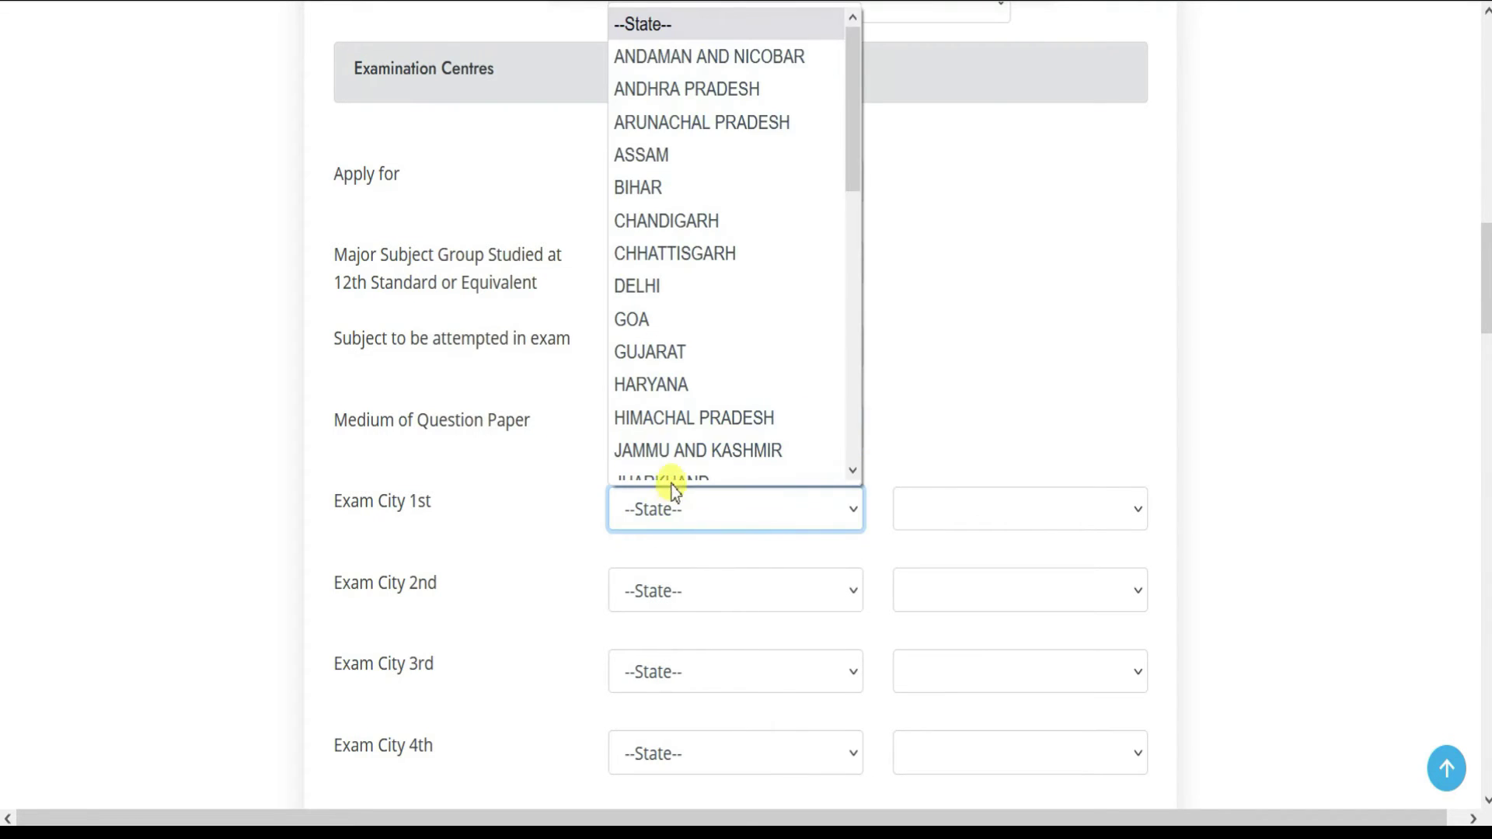
{"action": "key", "text": "u"}
{"action": "left_click", "coordinate": [666, 474]}
{"action": "left_click_drag", "start_coordinate": [536, 446], "coordinate": [520, 446]}
{"action": "scroll", "coordinate": [544, 454], "scroll_direction": "down", "scroll_amount": 3}
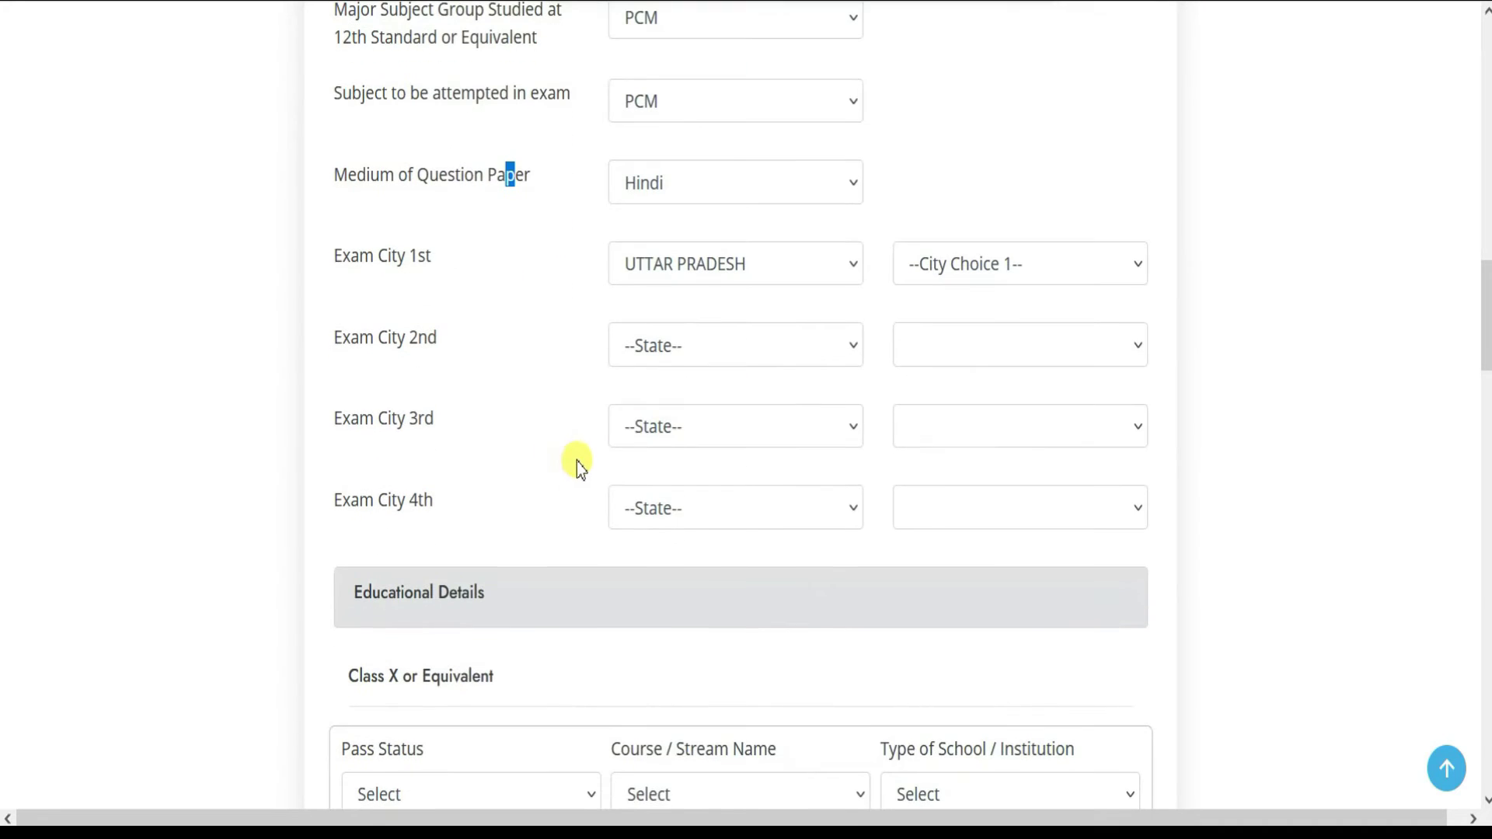
{"action": "left_click", "coordinate": [697, 345]}
{"action": "key", "text": "u"}
{"action": "key", "text": "Return"}
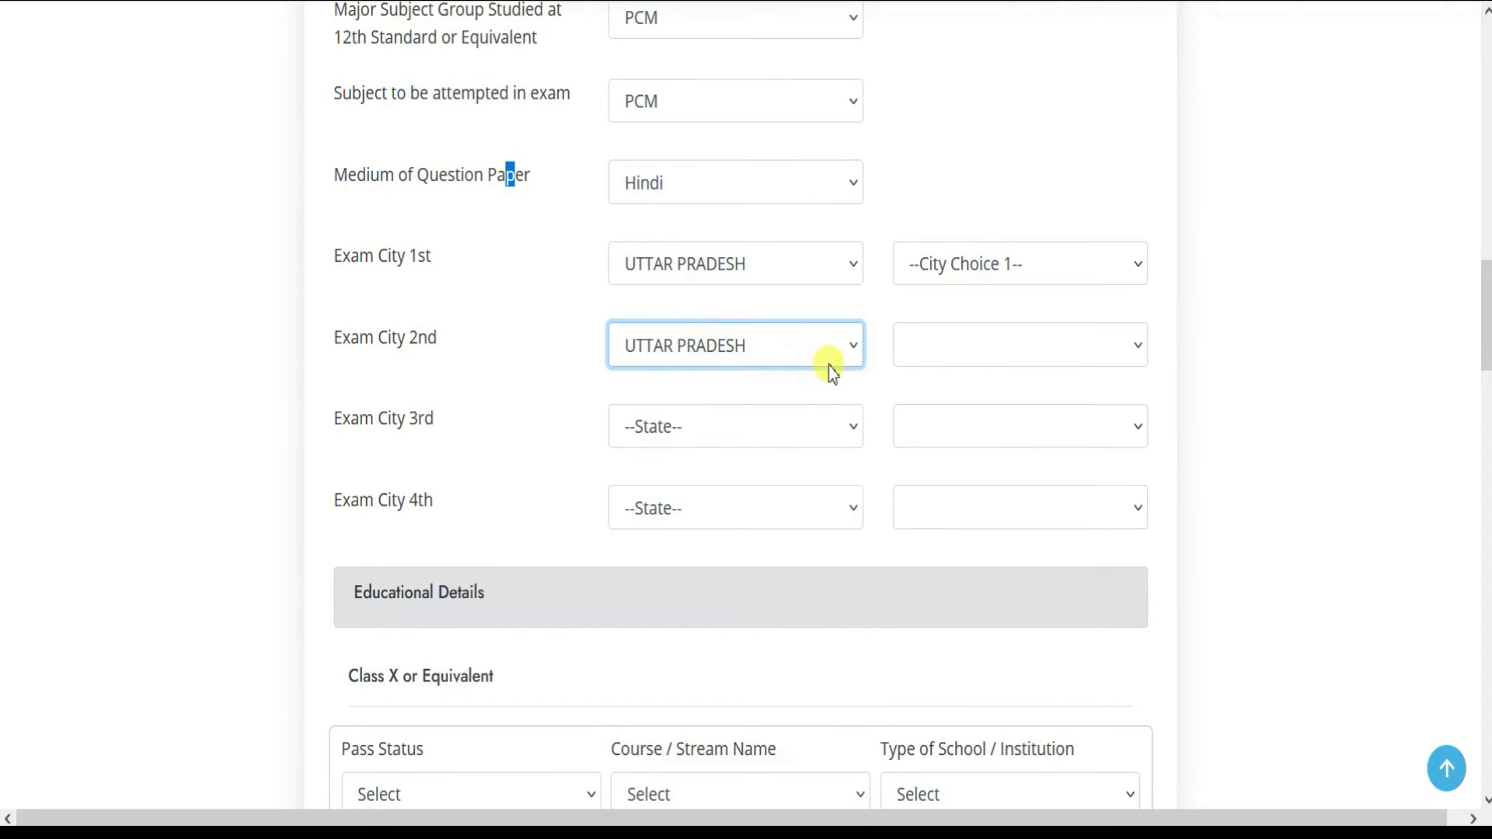
{"action": "left_click", "coordinate": [805, 387]}
- Choose DELHI and BIHAR as the states for the third and fourth exam cities
{"action": "left_click", "coordinate": [743, 435]}
{"action": "key", "text": "d"}
{"action": "key", "text": "Return"}
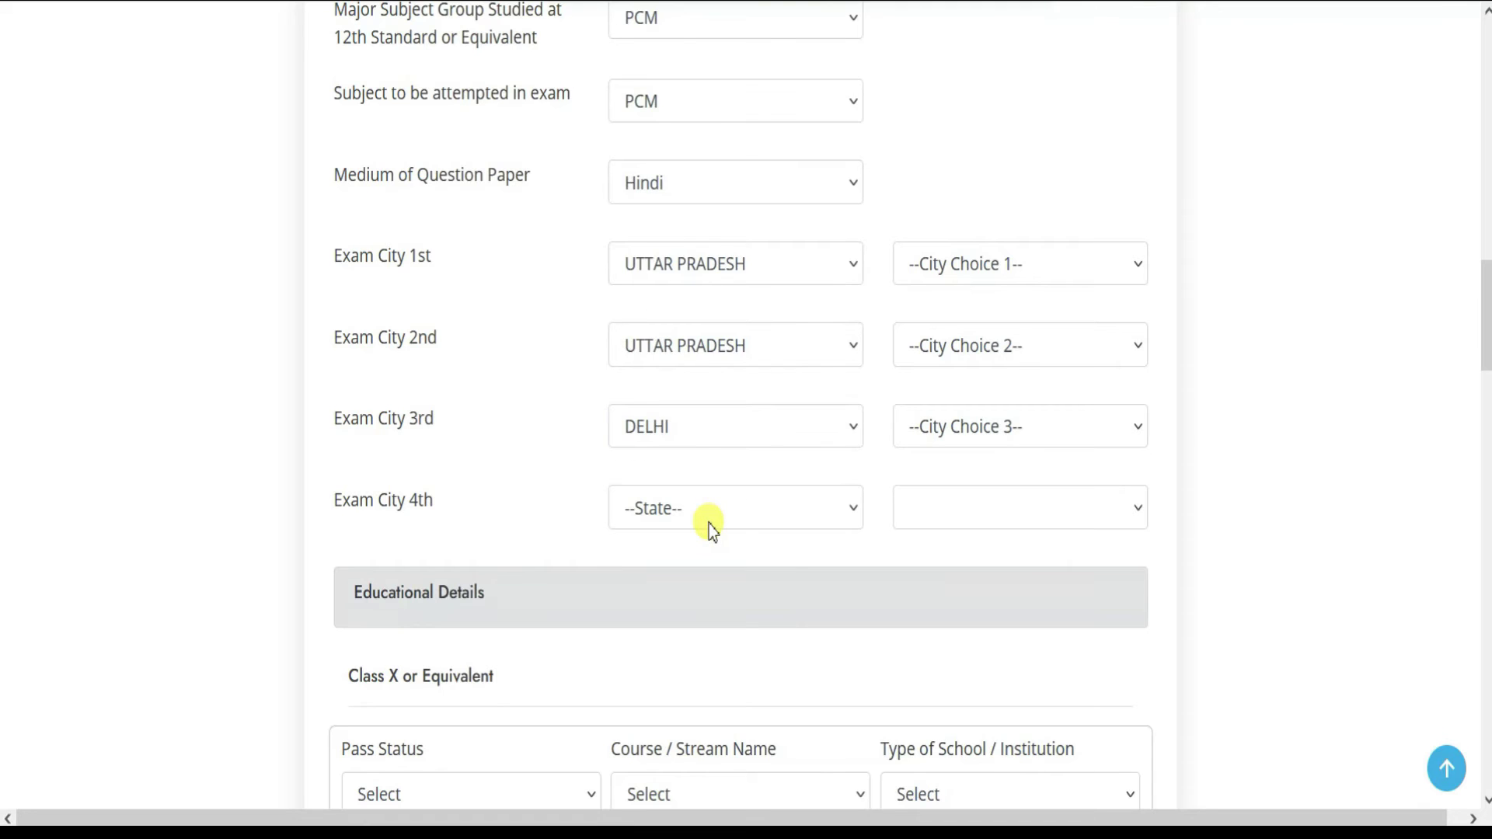
{"action": "left_click", "coordinate": [709, 523]}
{"action": "key", "text": "b"}
{"action": "key", "text": "Return"}
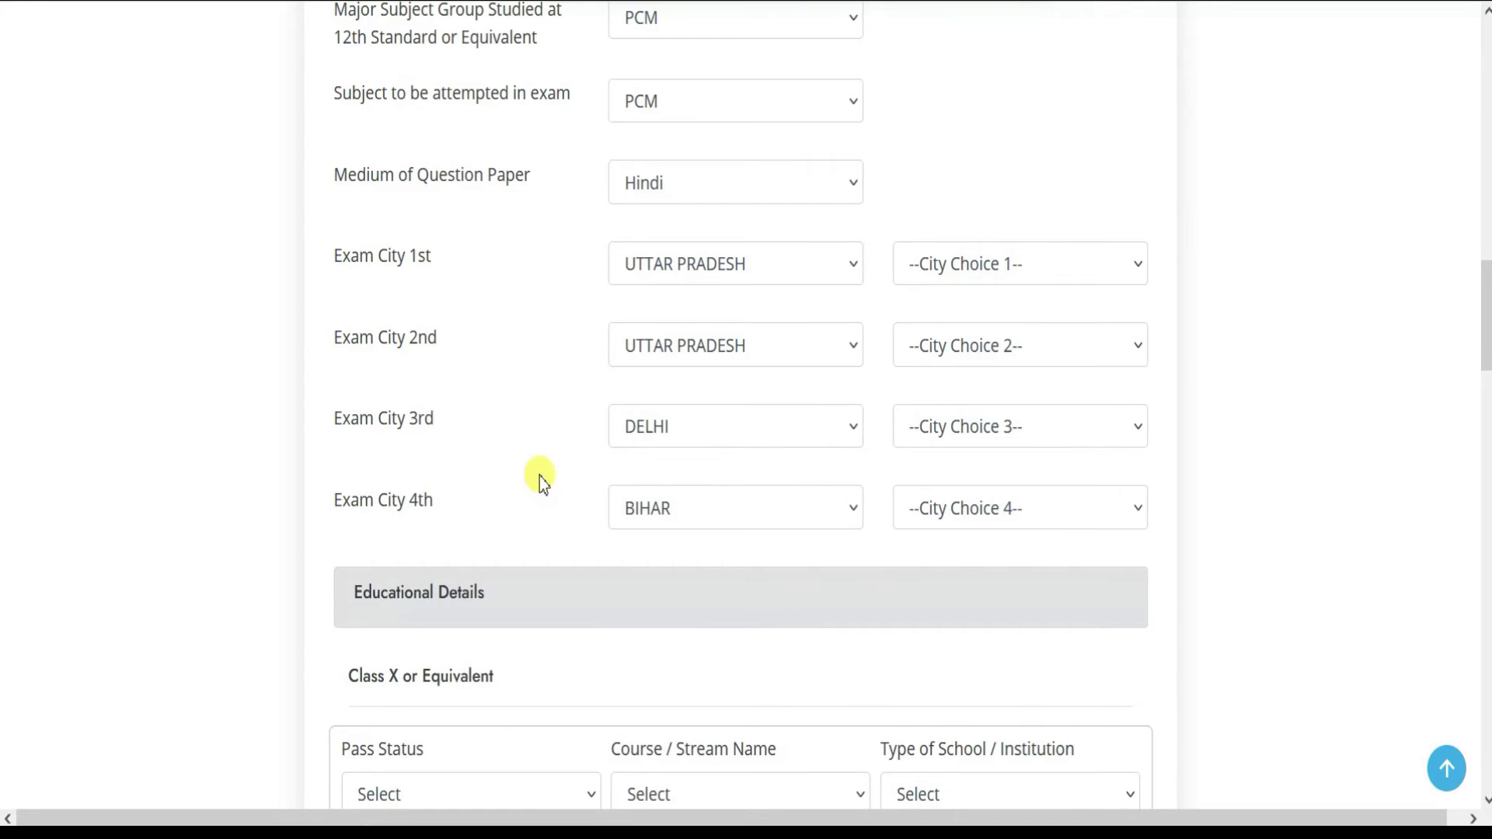
- Pick cities AGRA(UP01), ALLAHABAD(UP03), DELHI/NEW DELHI(DL01) and GAYA(BR05) for the four choices
{"action": "left_click", "coordinate": [1014, 274]}
{"action": "left_click", "coordinate": [978, 336]}
{"action": "left_click", "coordinate": [1005, 334]}
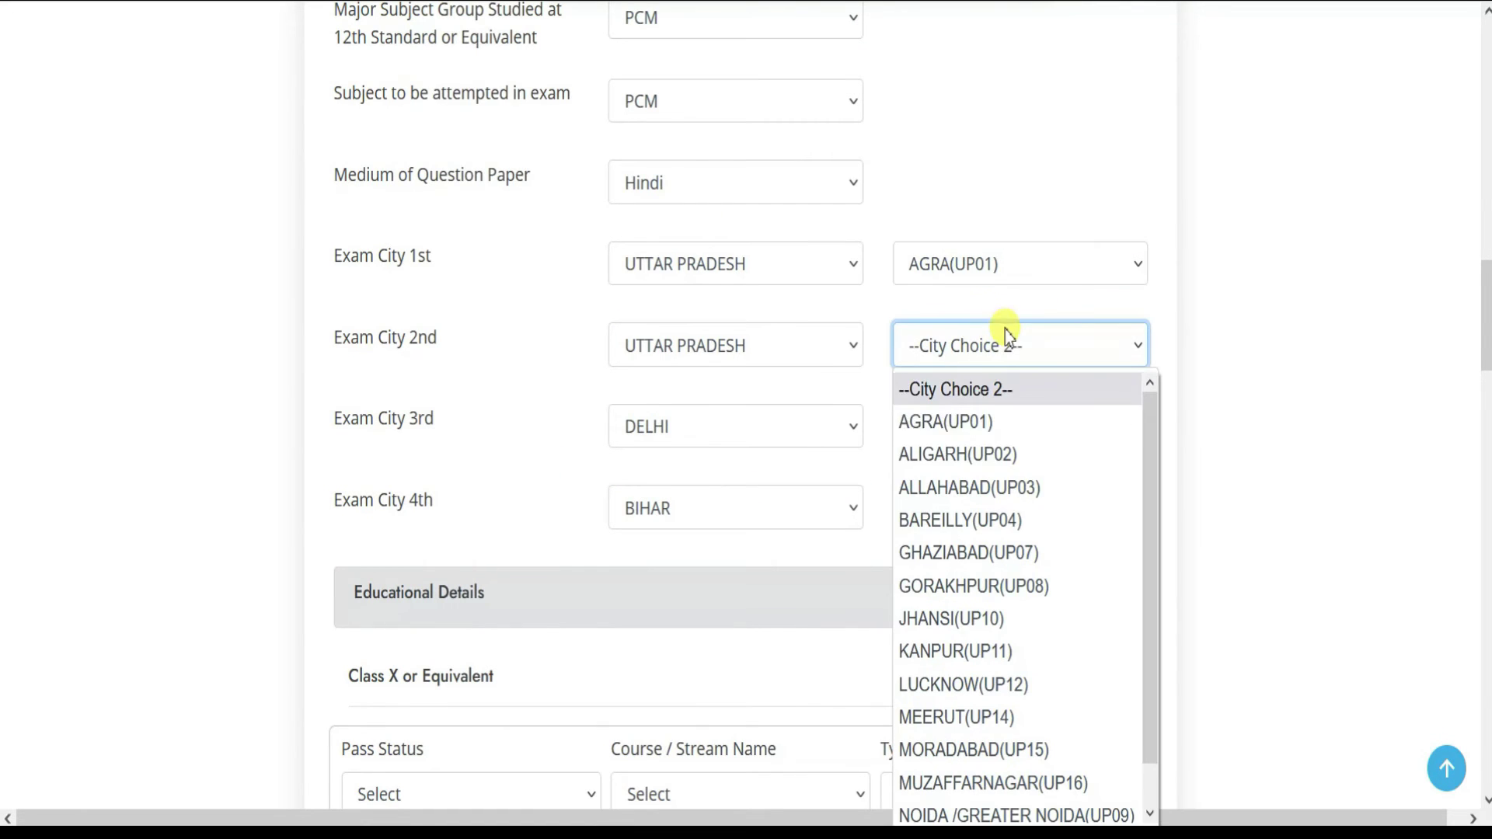
{"action": "left_click", "coordinate": [966, 485]}
{"action": "left_click", "coordinate": [960, 430]}
{"action": "left_click", "coordinate": [949, 500]}
{"action": "left_click", "coordinate": [944, 514]}
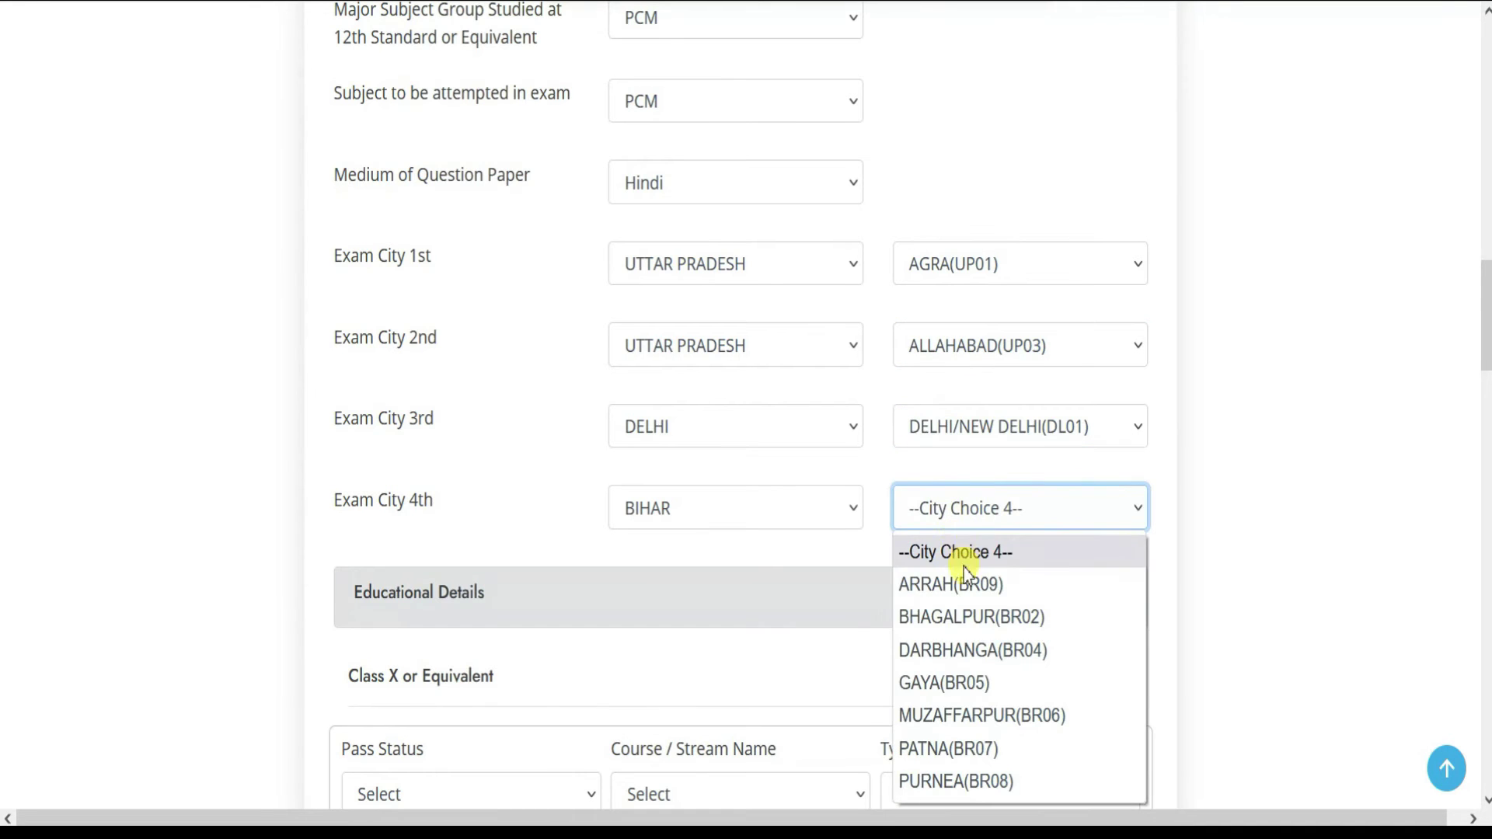
{"action": "left_click", "coordinate": [943, 683]}
- Mark Class X as Passed with course Class X and school type Urban
{"action": "scroll", "coordinate": [575, 478], "scroll_direction": "down", "scroll_amount": 6}
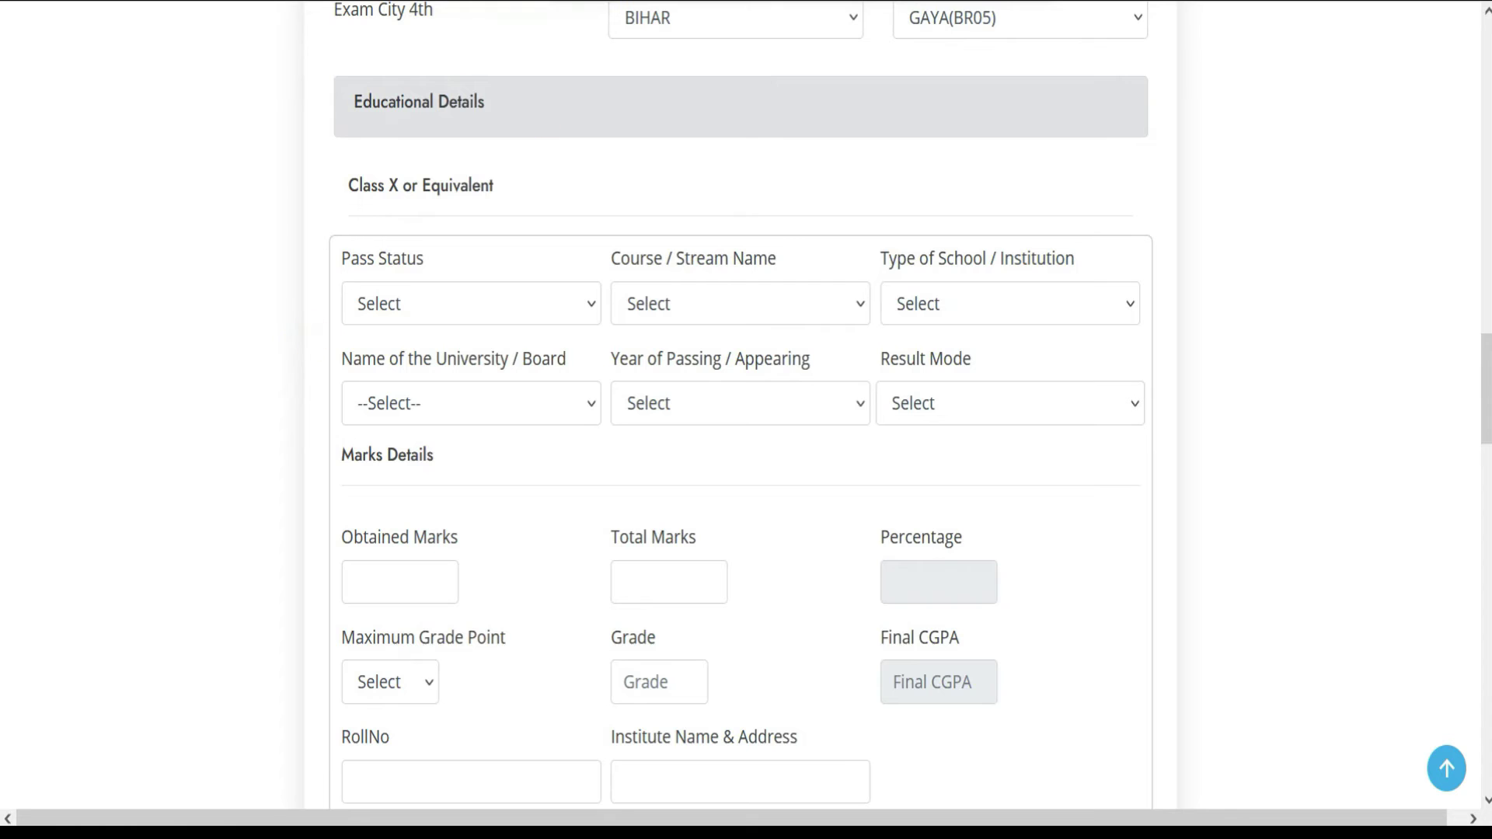
{"action": "left_click", "coordinate": [479, 303]}
{"action": "left_click", "coordinate": [414, 381]}
{"action": "left_click", "coordinate": [702, 310]}
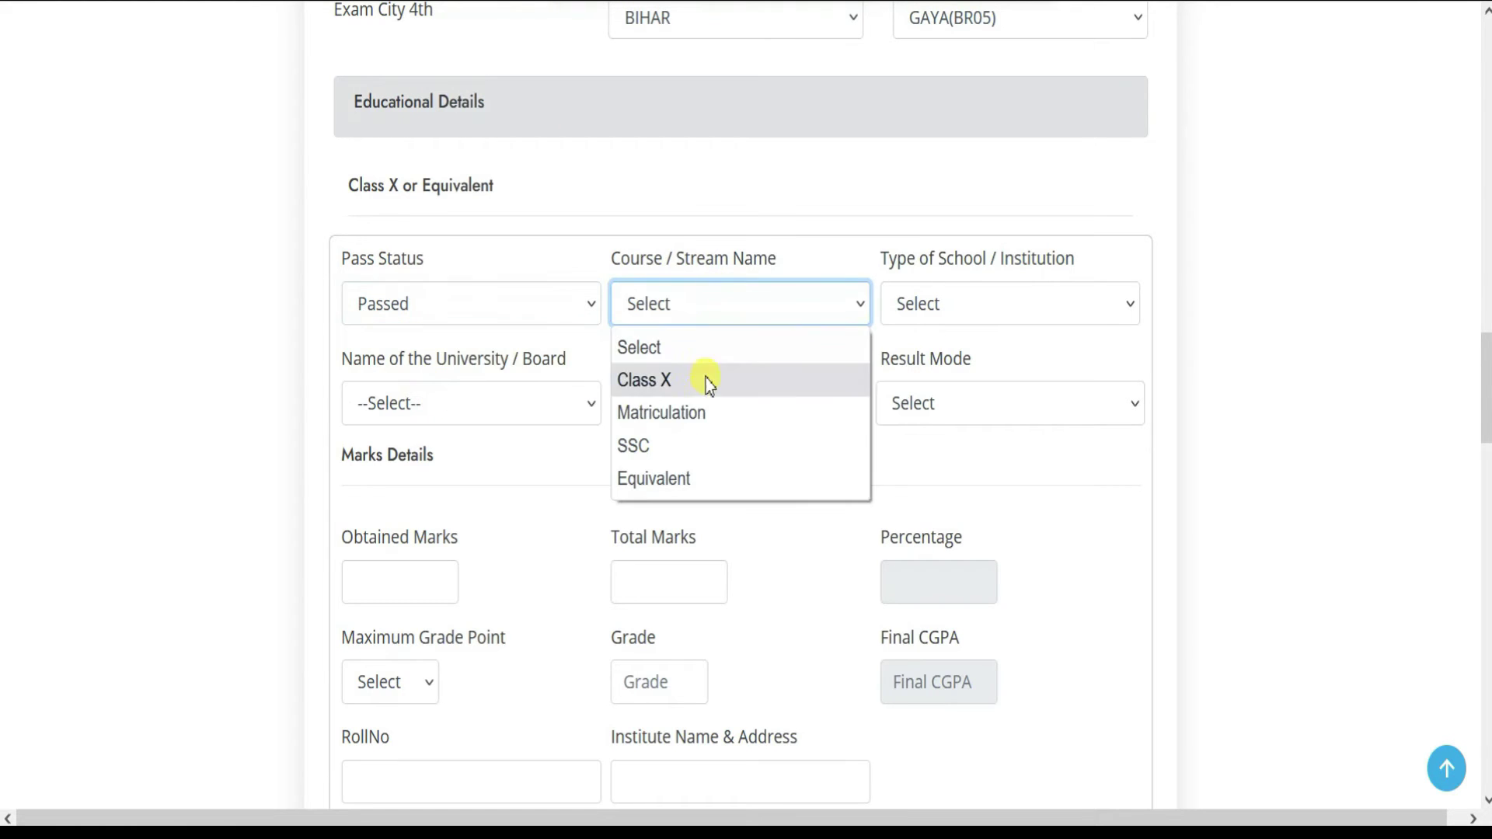
{"action": "left_click", "coordinate": [687, 389]}
{"action": "left_click", "coordinate": [895, 313]}
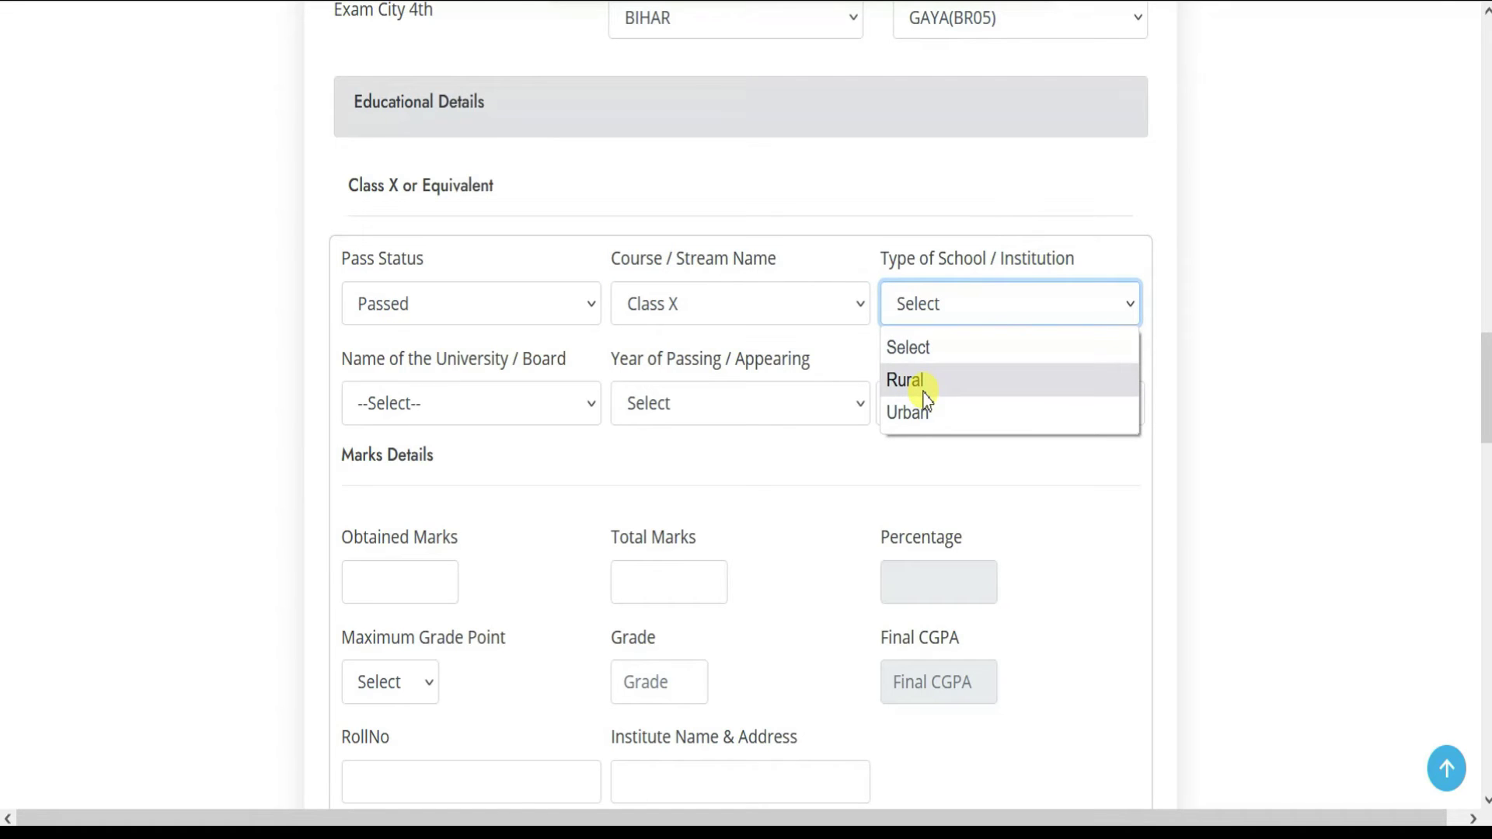
{"action": "left_click", "coordinate": [923, 384]}
{"action": "left_click", "coordinate": [944, 314]}
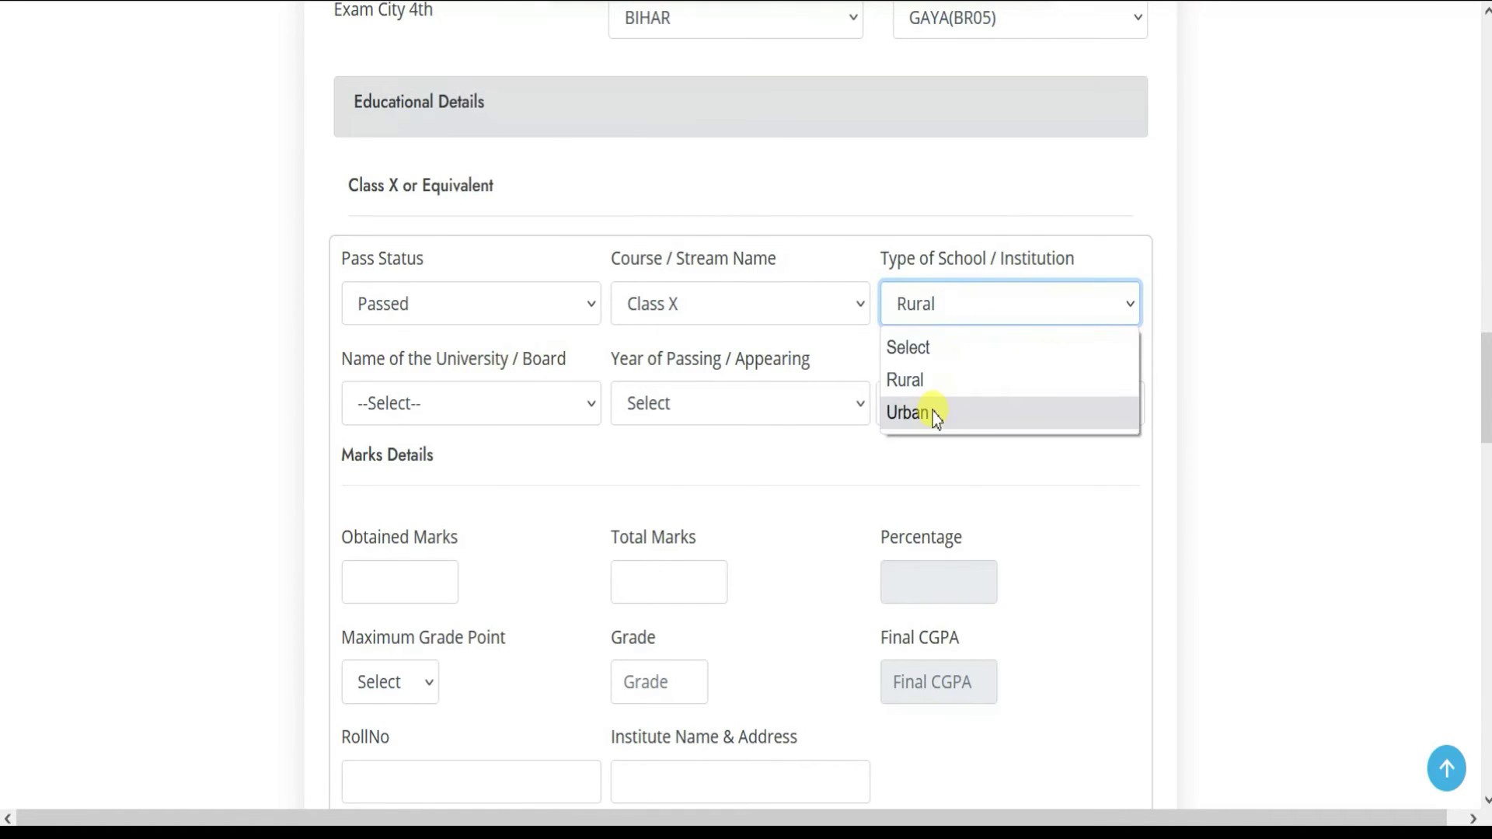
{"action": "left_click", "coordinate": [932, 413]}
- Set the Class X board to UP High School & Intermediate board, year 2017, Percentage mode
{"action": "left_click", "coordinate": [477, 408]}
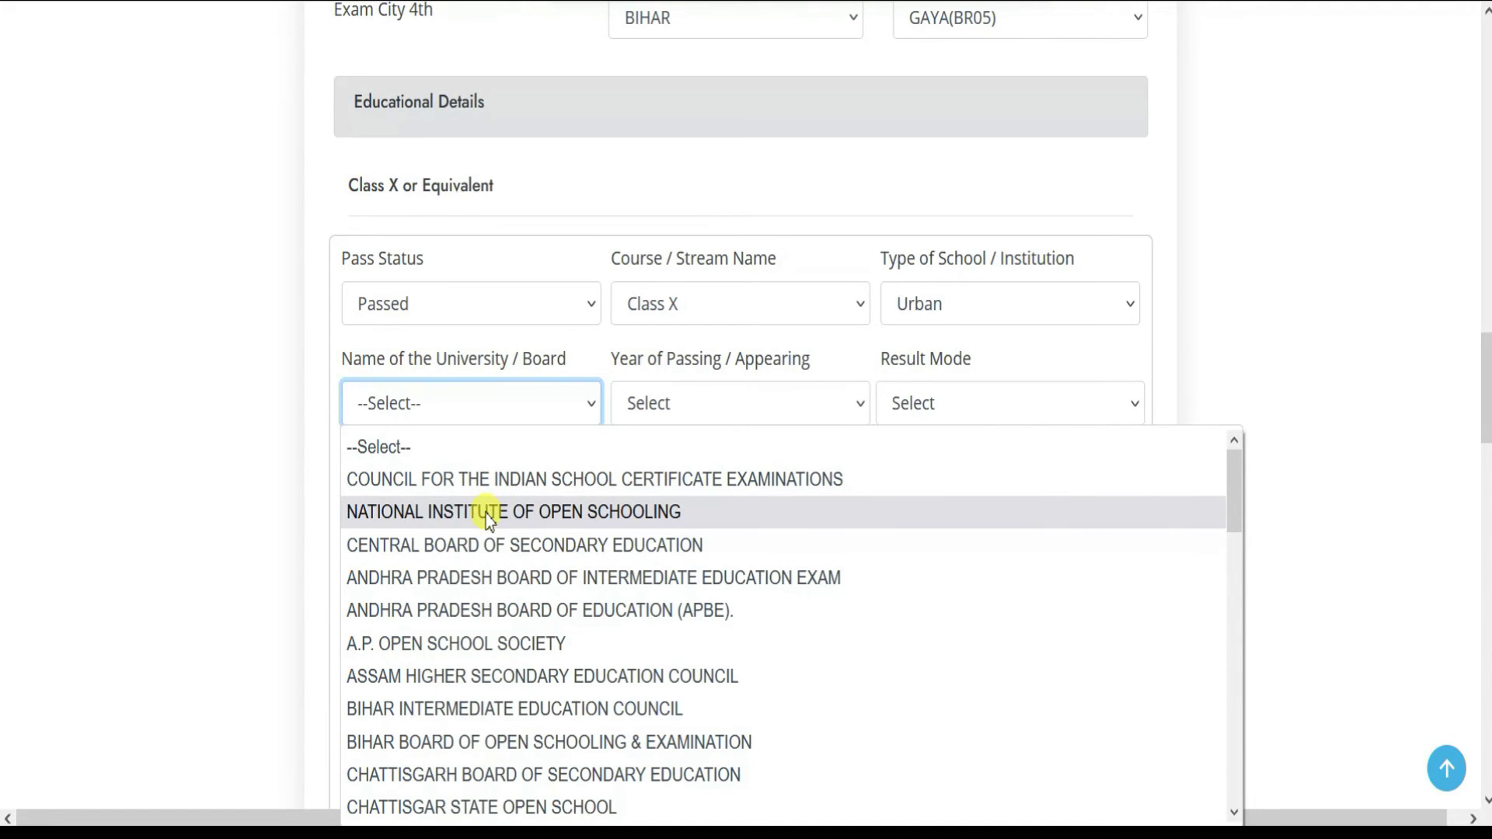
{"action": "scroll", "coordinate": [482, 643], "scroll_direction": "down", "scroll_amount": 12}
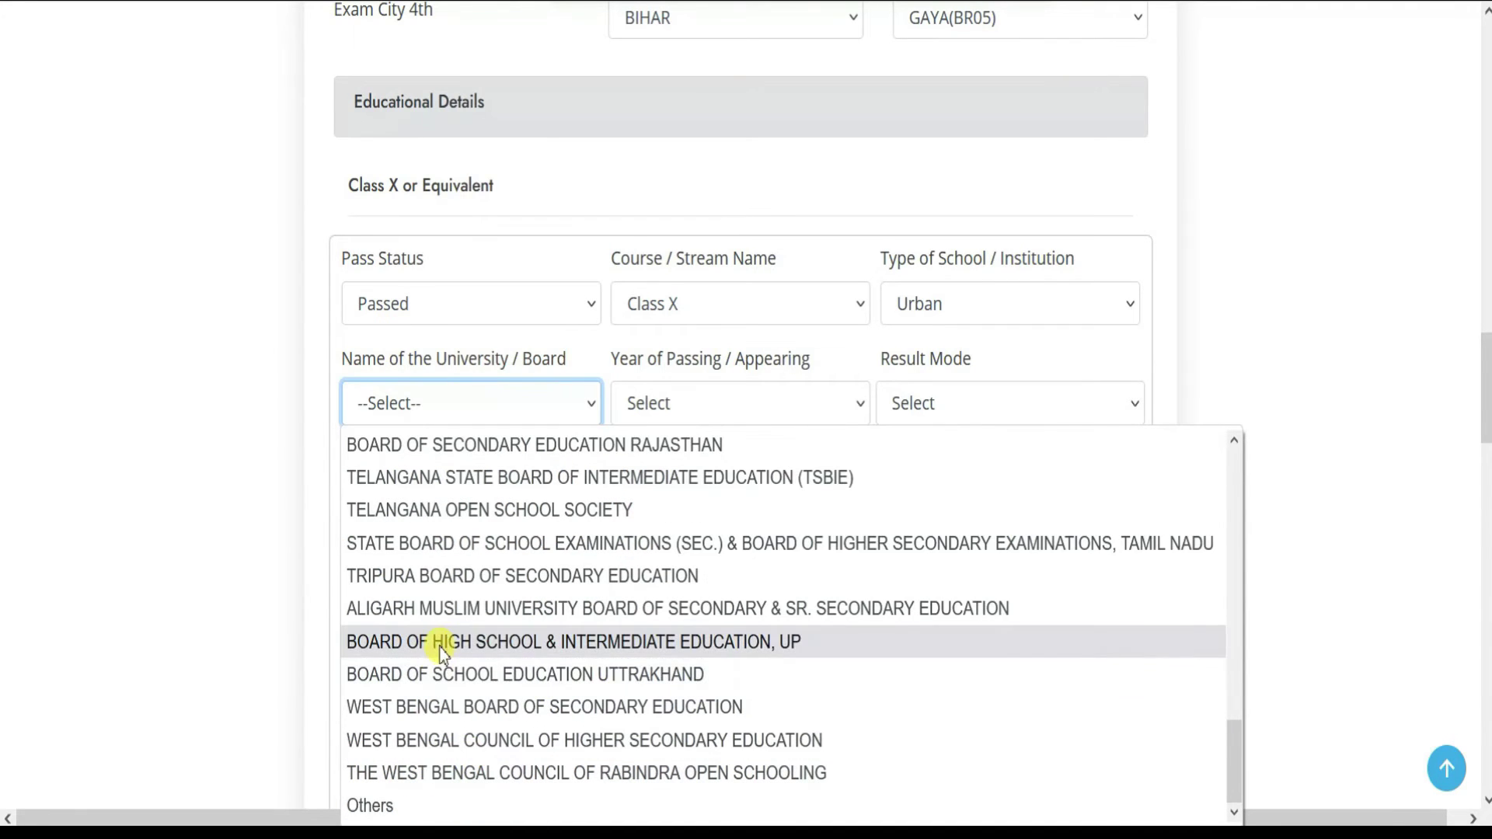
{"action": "left_click", "coordinate": [525, 642]}
{"action": "left_click", "coordinate": [747, 418]}
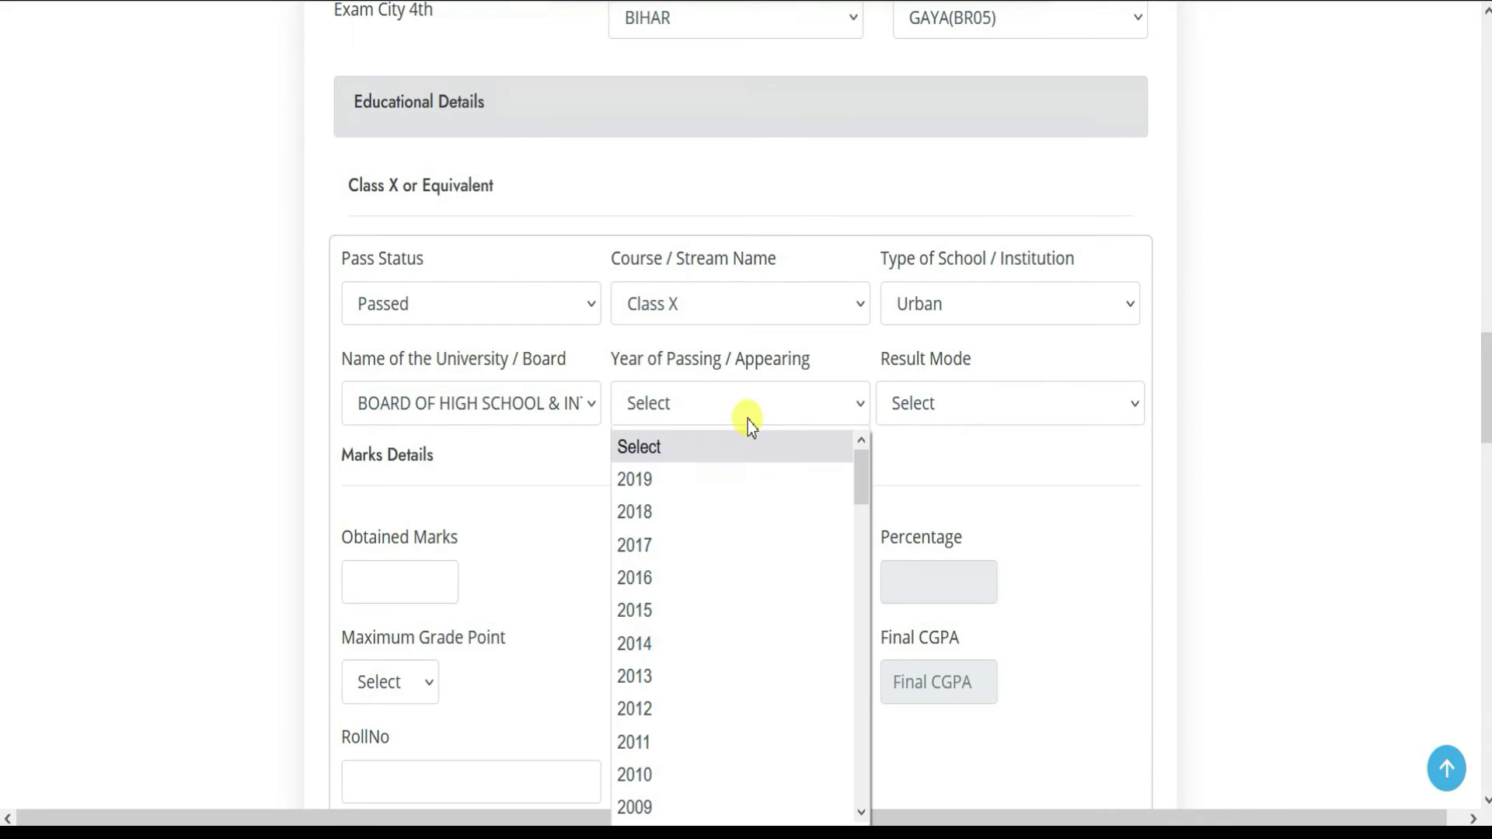
{"action": "left_click", "coordinate": [661, 547]}
{"action": "left_click", "coordinate": [919, 425]}
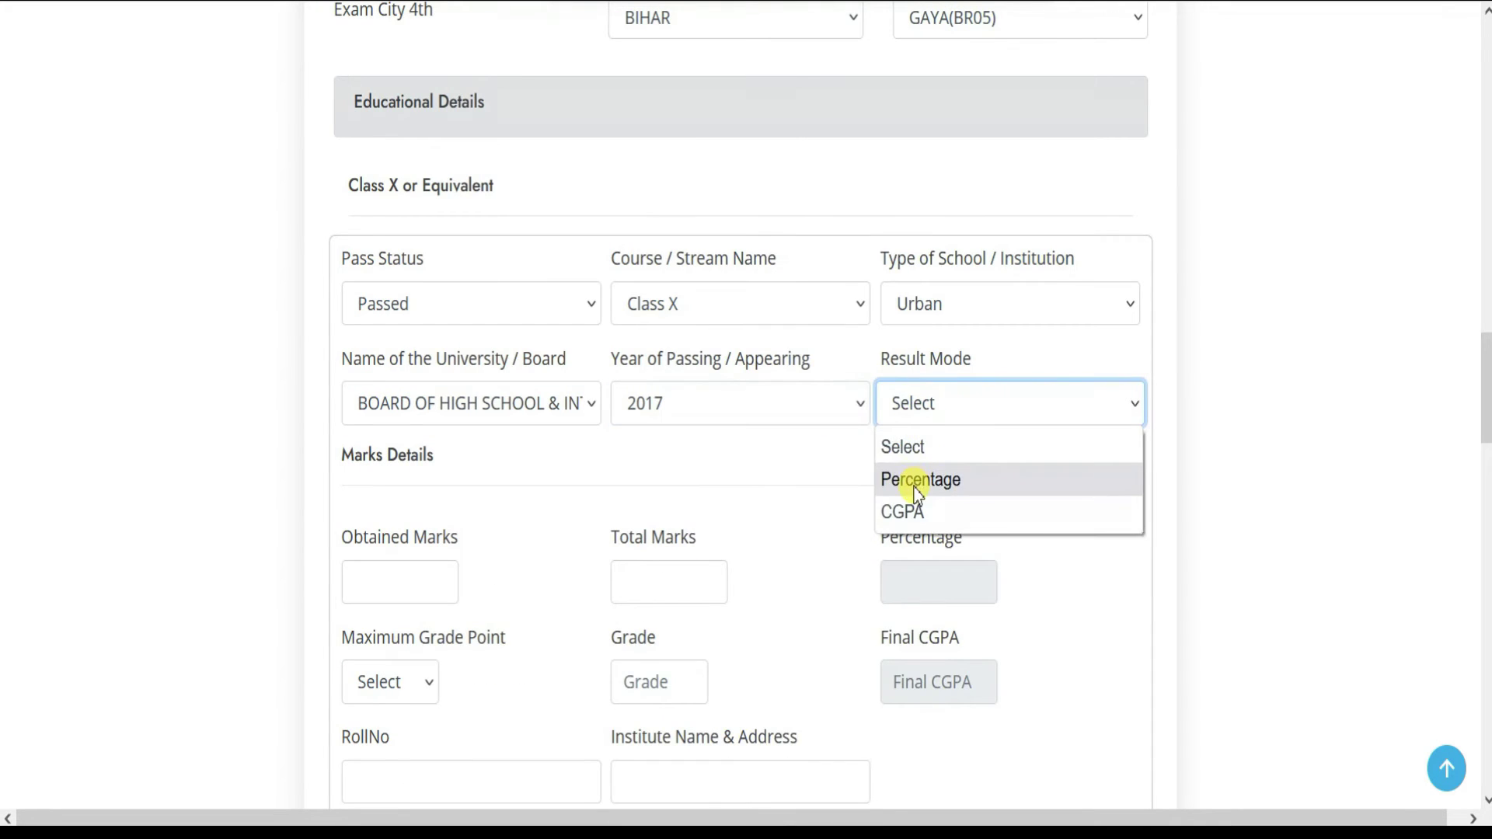
{"action": "left_click", "coordinate": [912, 479]}
- Enter Class X marks as 410 obtained out of 600 total
{"action": "left_click", "coordinate": [437, 580]}
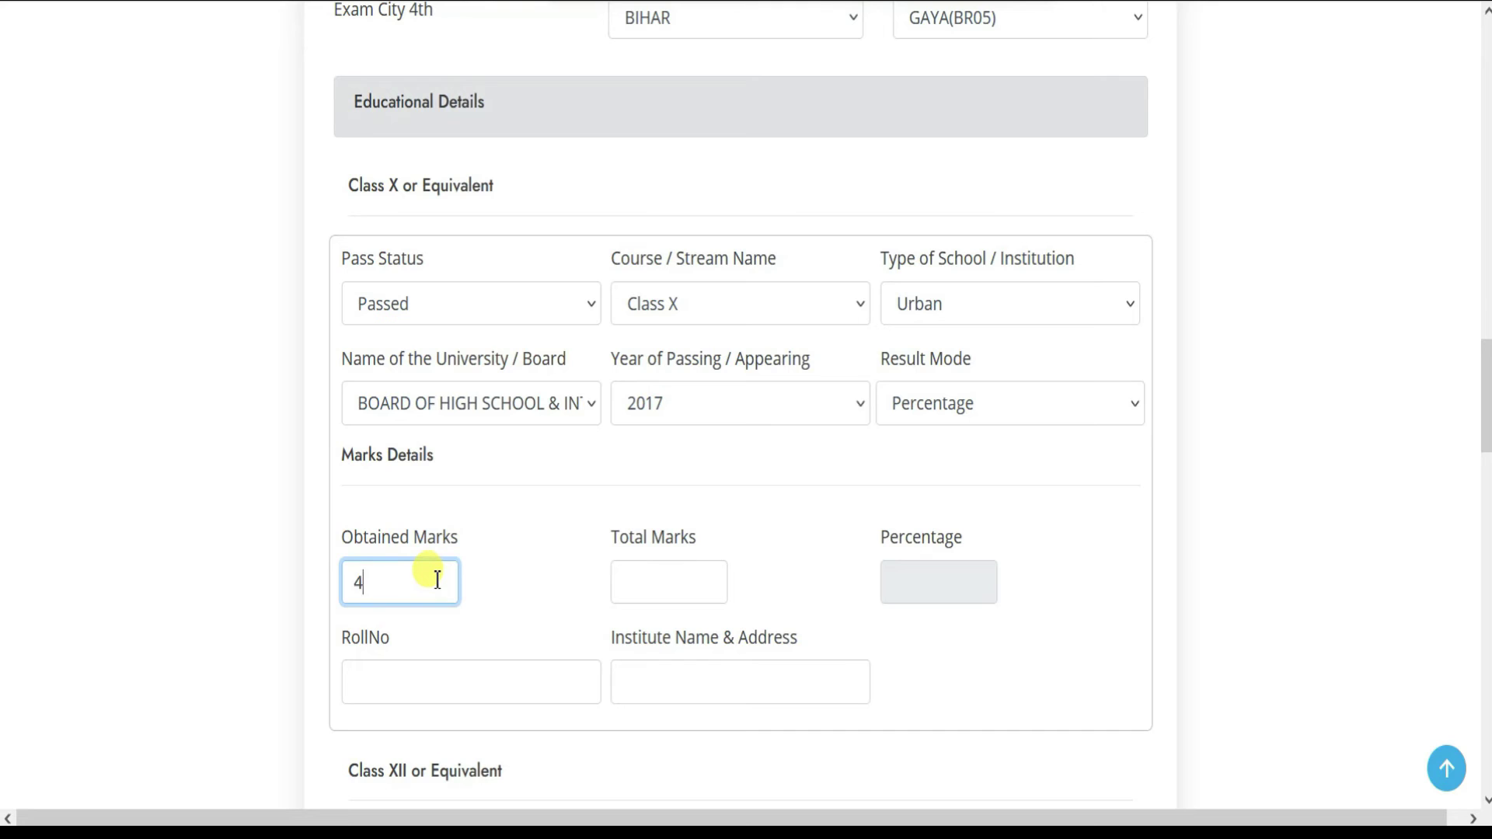
{"action": "key", "text": "Tab"}
{"action": "key", "text": "shift+Tab"}
{"action": "key", "text": "shift+Tab"}
{"action": "key", "text": "shift+Tab"}
{"action": "key", "text": "shift+Tab"}
{"action": "key", "text": "shift+Tab"}
{"action": "key", "text": "shift+Tab"}
{"action": "key", "text": "shift+Tab"}
{"action": "key", "text": "shift+Tab"}
{"action": "key", "text": "shift+Tab"}
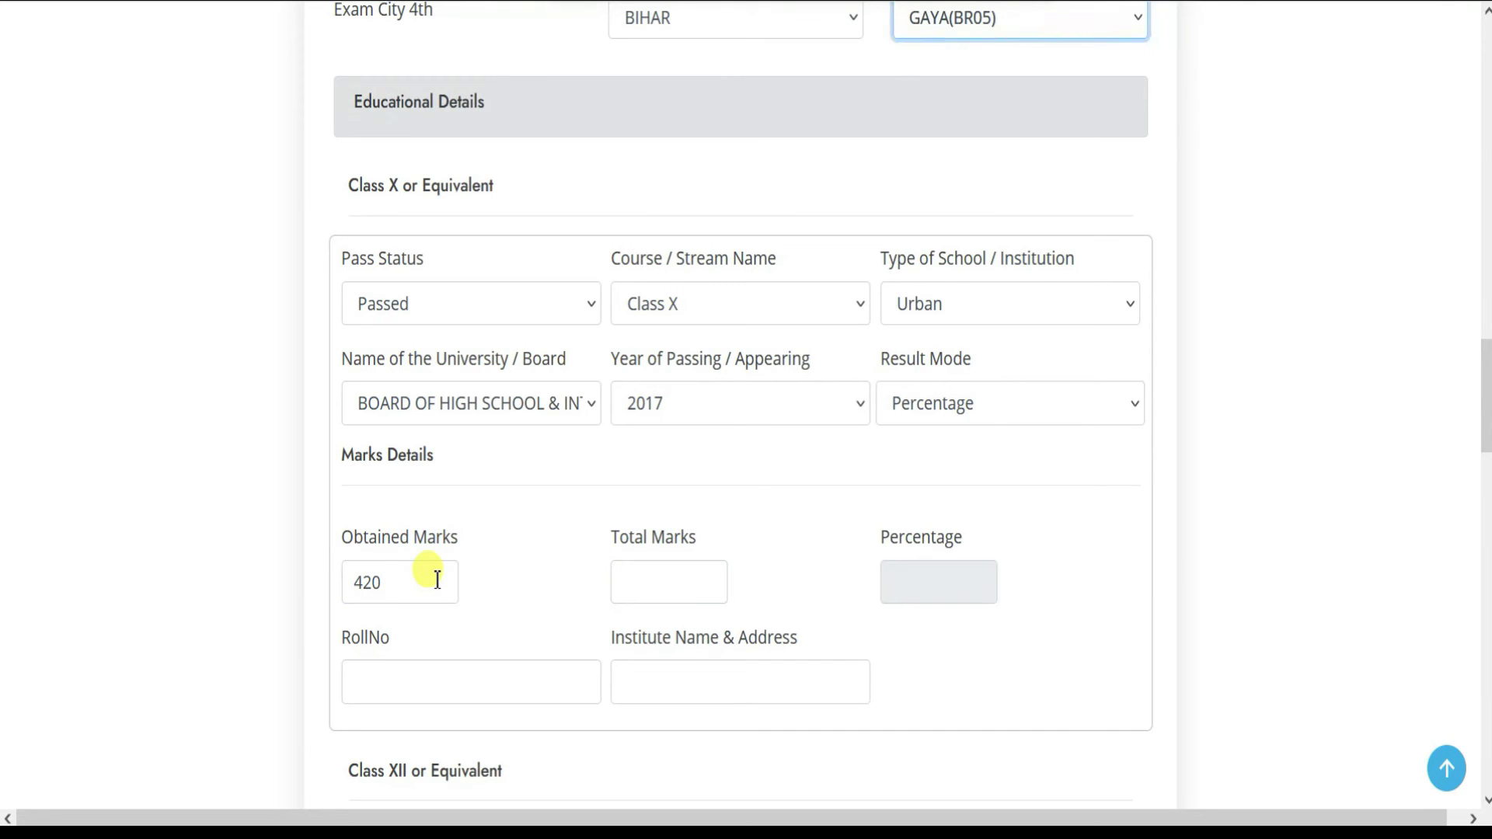
{"action": "left_click_drag", "start_coordinate": [437, 579], "coordinate": [219, 566]}
{"action": "type", "text": "410"}
{"action": "left_click", "coordinate": [679, 575]}
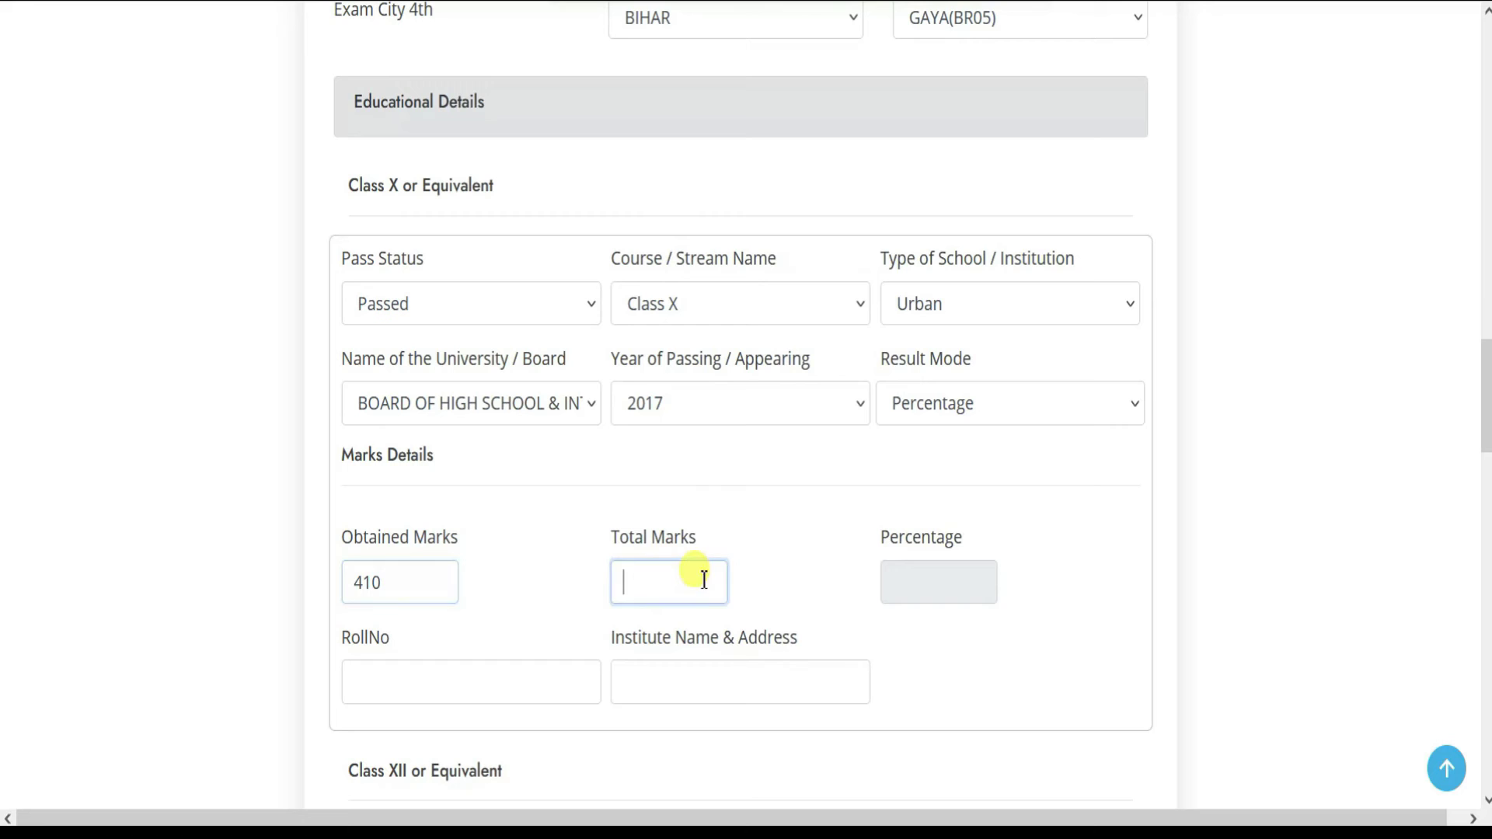
{"action": "left_click", "coordinate": [659, 566]}
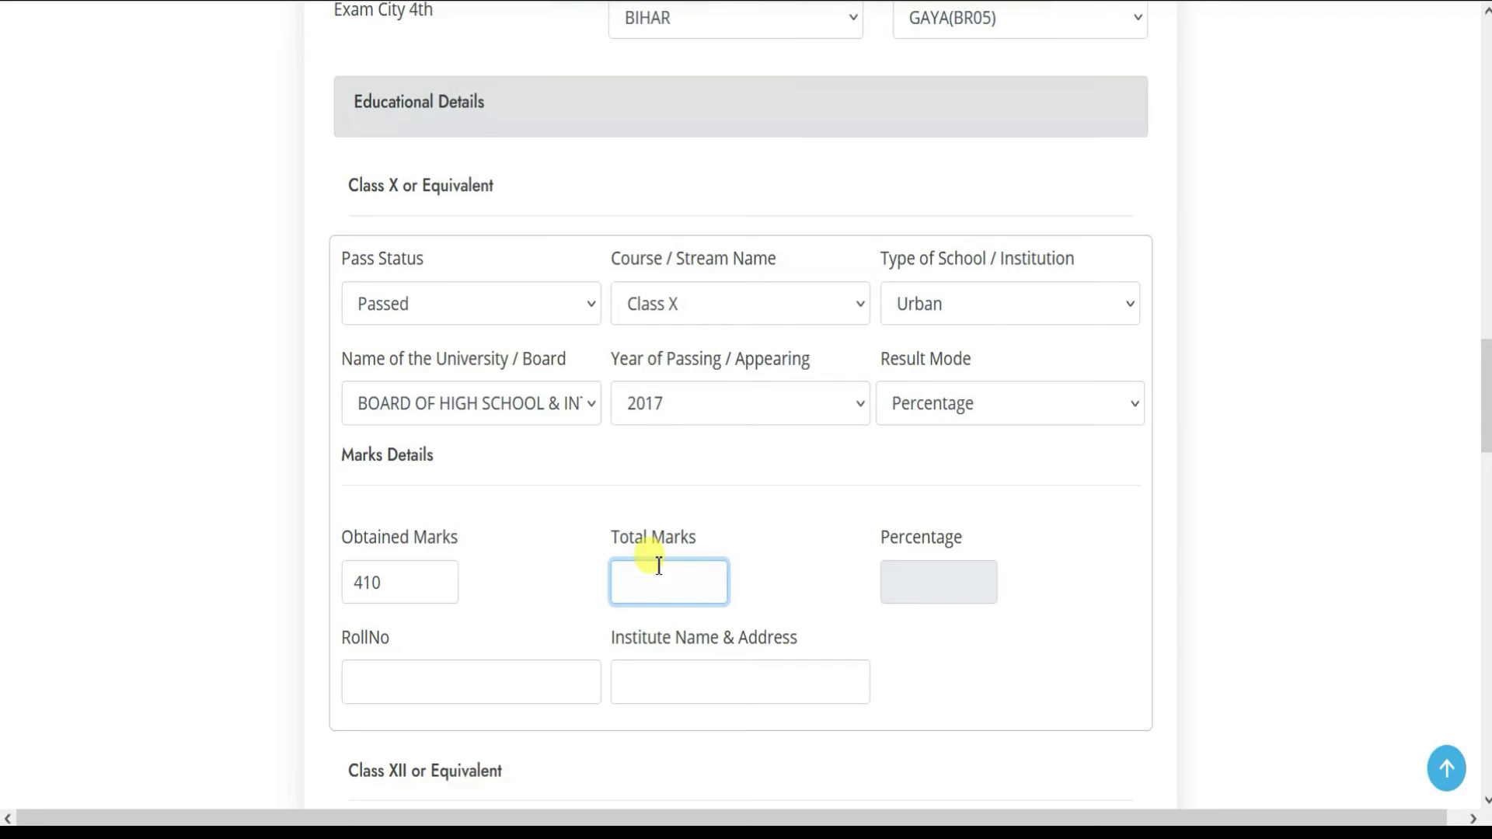
{"action": "type", "text": "600"}
- Enter the Class X roll number and institute GOVT INTER COLLEGE AGRA
{"action": "left_click", "coordinate": [488, 671]}
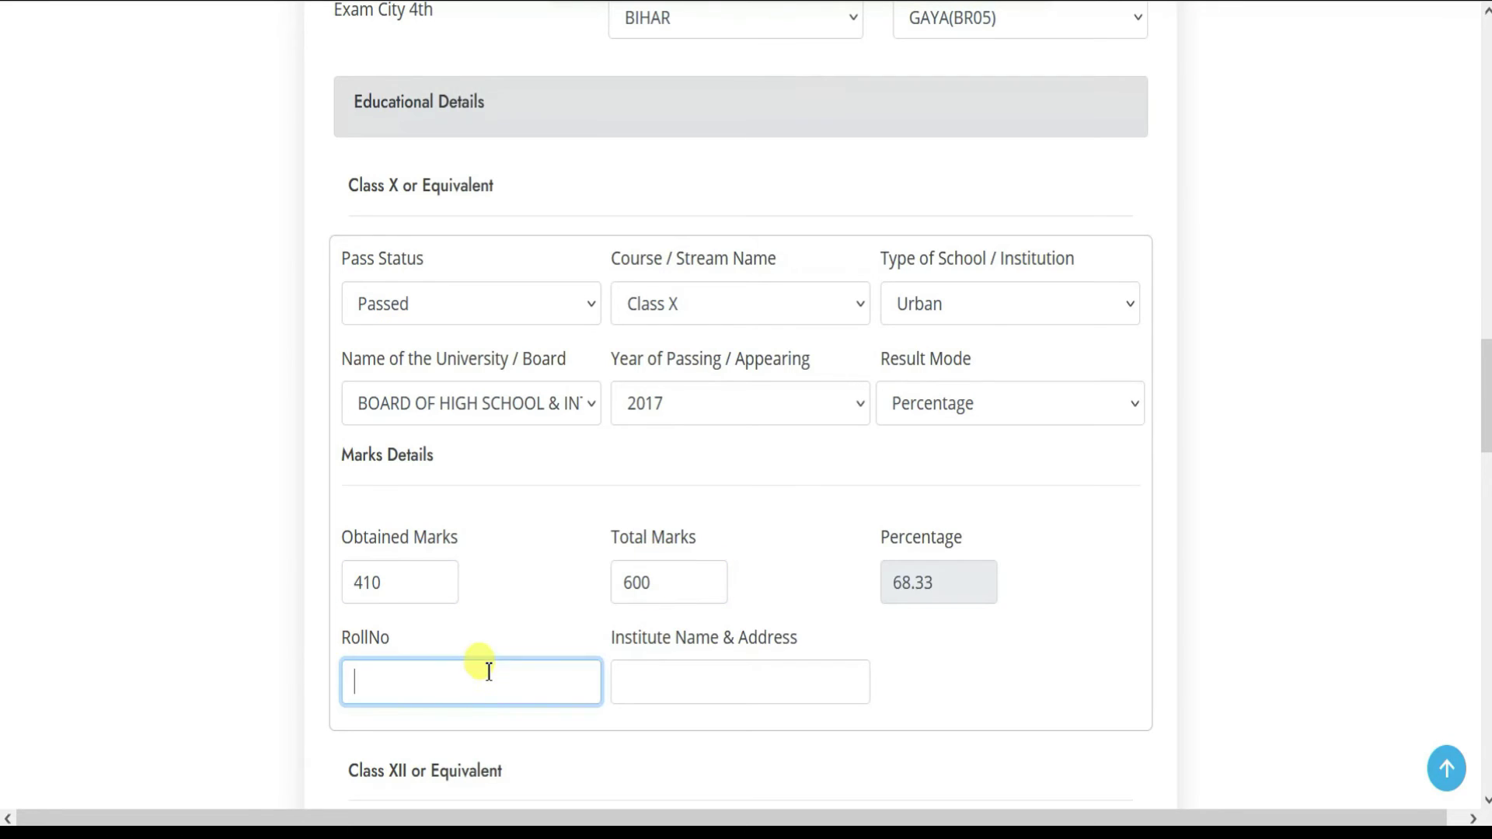
{"action": "key", "text": "Tab"}
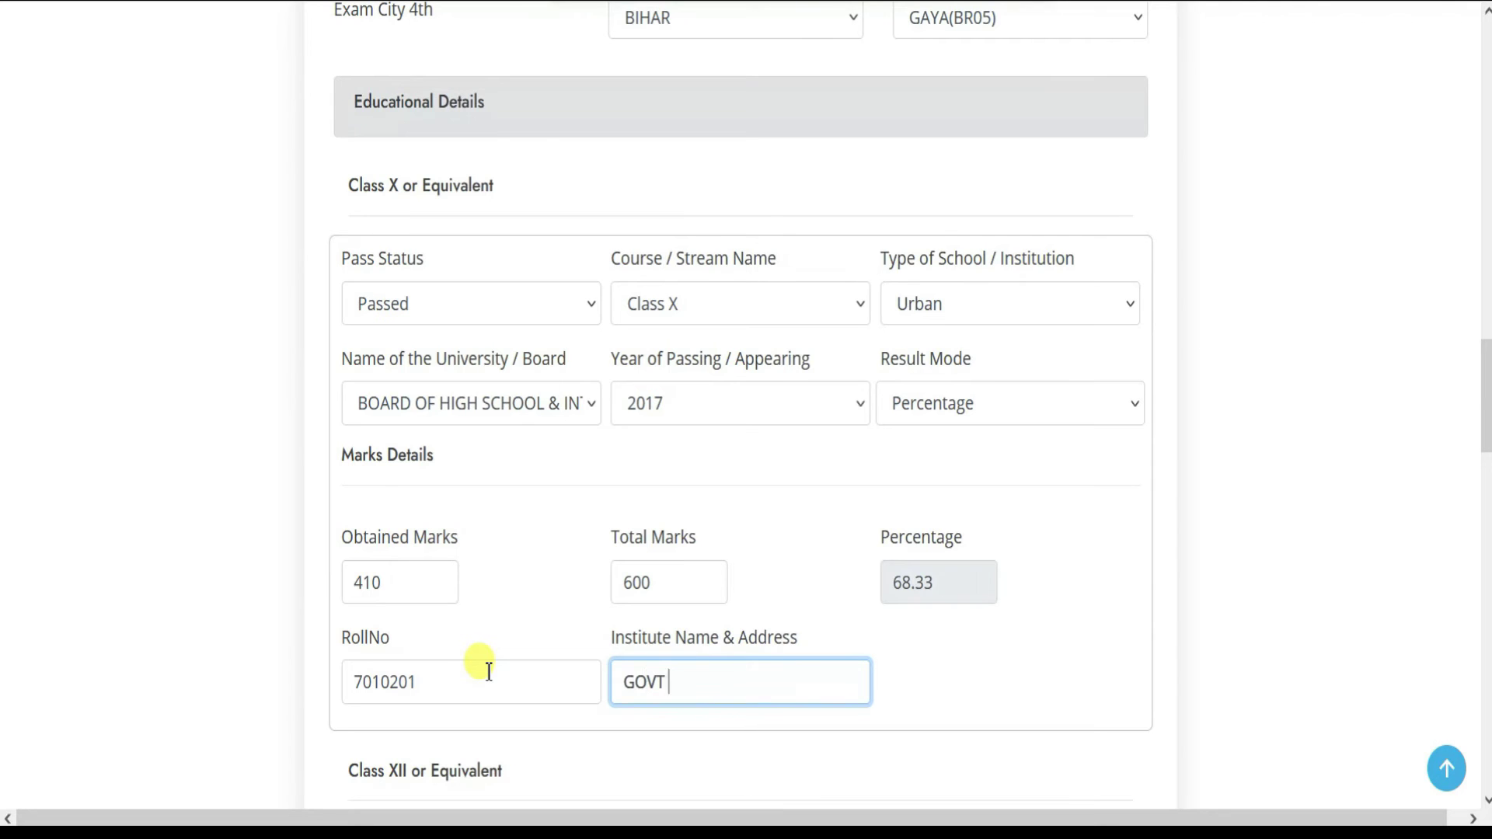
{"action": "type", "text": "GOVT INTER COLLEGE AGRA"}
- Set Class XII as Passed, stream PCM, school type Rural
{"action": "scroll", "coordinate": [488, 672], "scroll_direction": "down", "scroll_amount": 3}
{"action": "left_click", "coordinate": [441, 641]}
{"action": "left_click", "coordinate": [407, 752]}
{"action": "left_click", "coordinate": [694, 651]}
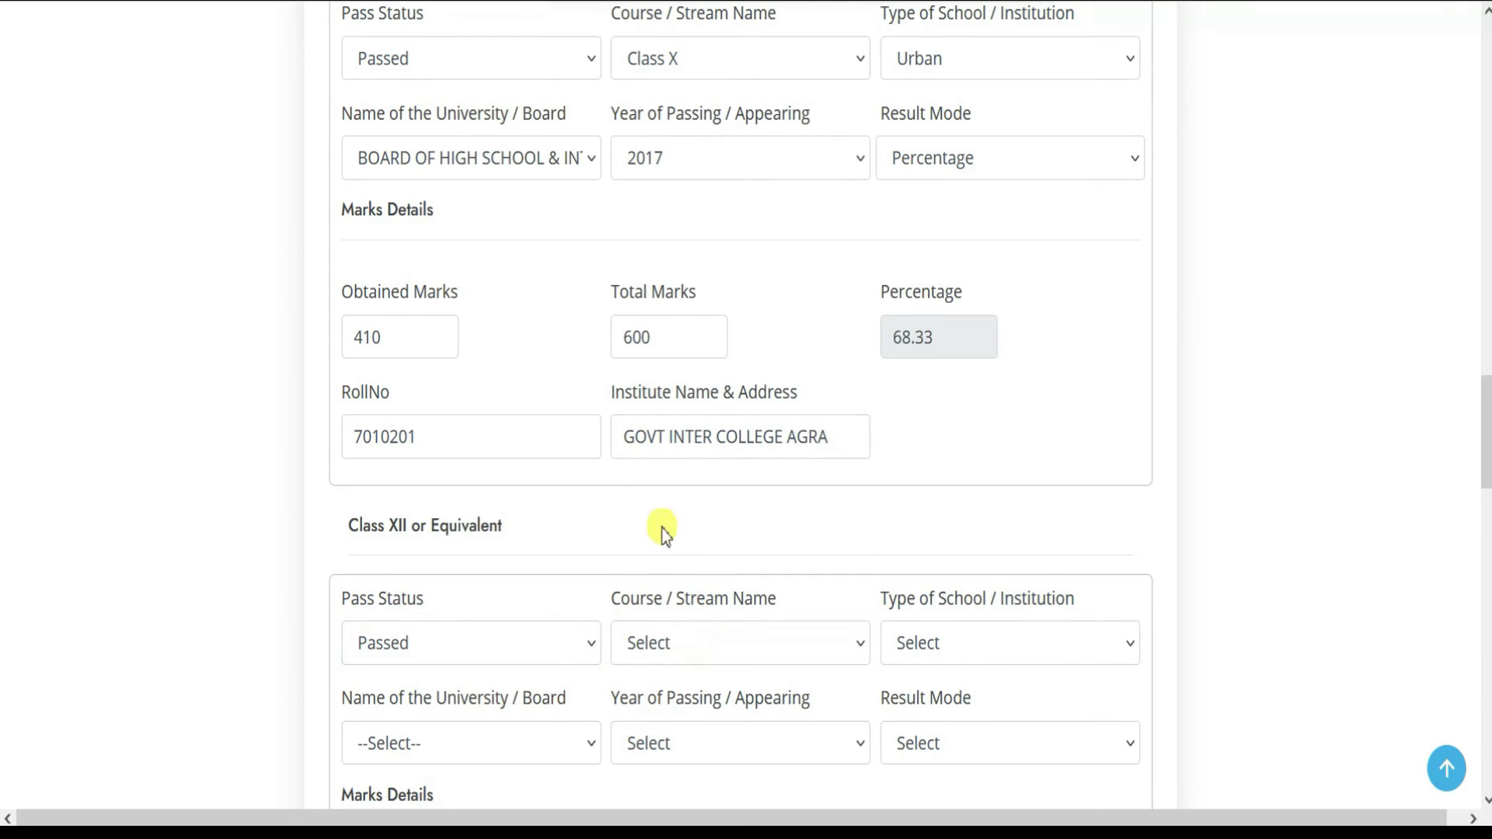
{"action": "left_click", "coordinate": [684, 655]}
{"action": "left_click", "coordinate": [666, 569]}
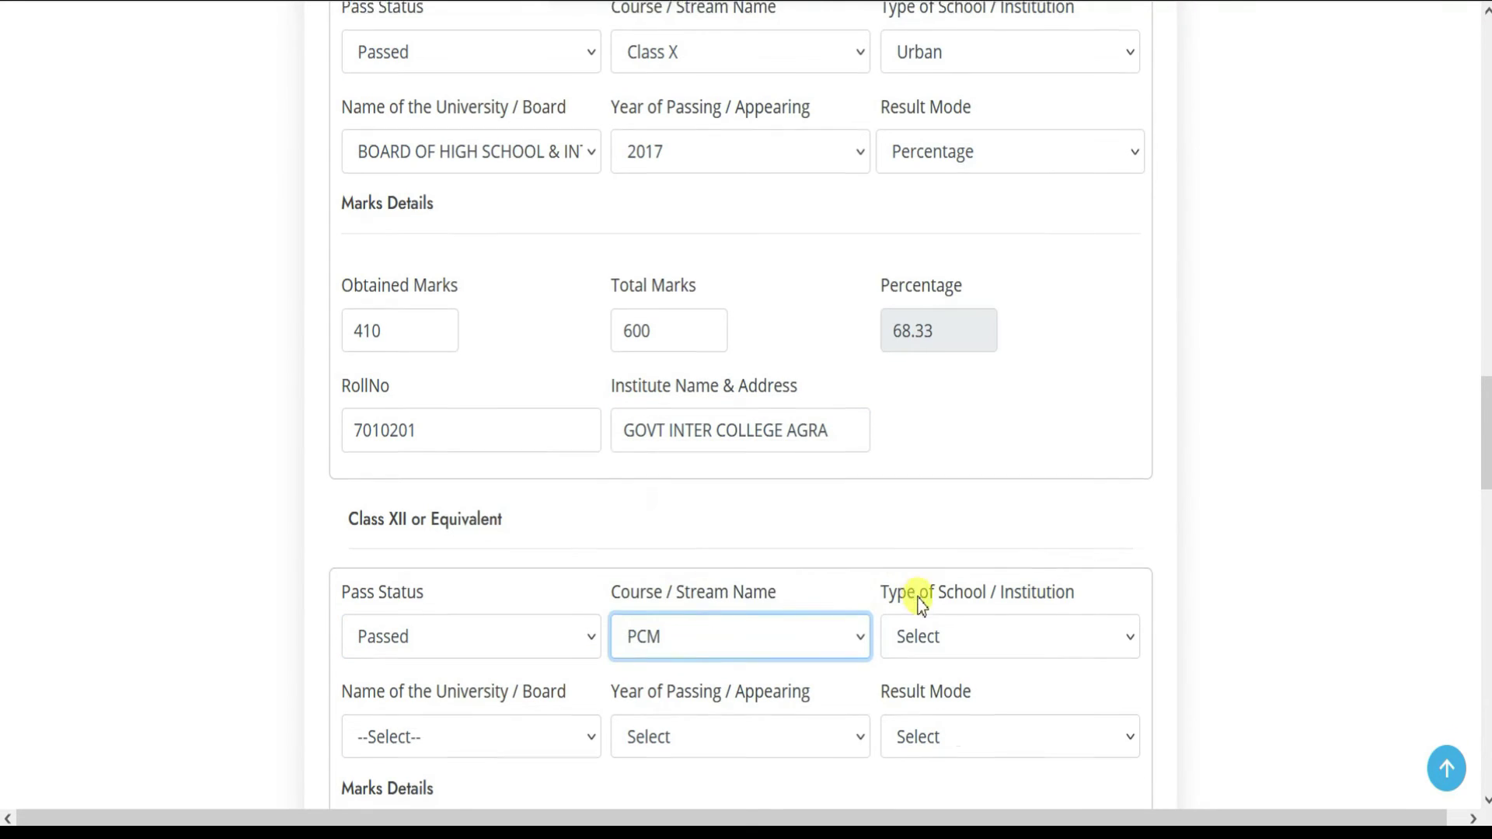
{"action": "scroll", "coordinate": [915, 593], "scroll_direction": "down", "scroll_amount": 3}
{"action": "left_click", "coordinate": [993, 388]}
{"action": "left_click", "coordinate": [921, 475]}
- Set the Class XII board to the UP board, passing year 2019, Percentage result mode
{"action": "left_click", "coordinate": [450, 496]}
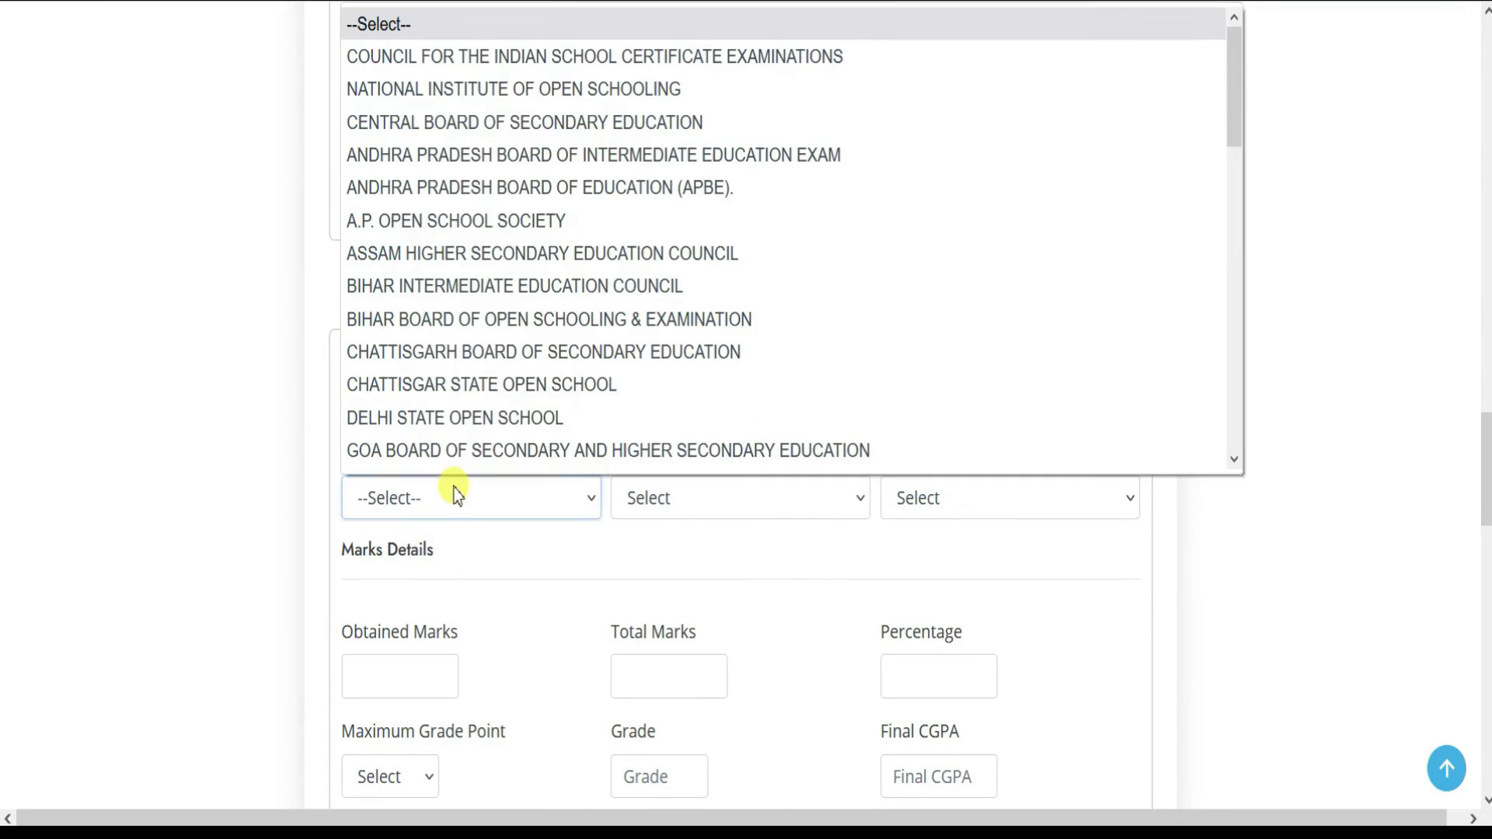
{"action": "scroll", "coordinate": [459, 327], "scroll_direction": "down", "scroll_amount": 10}
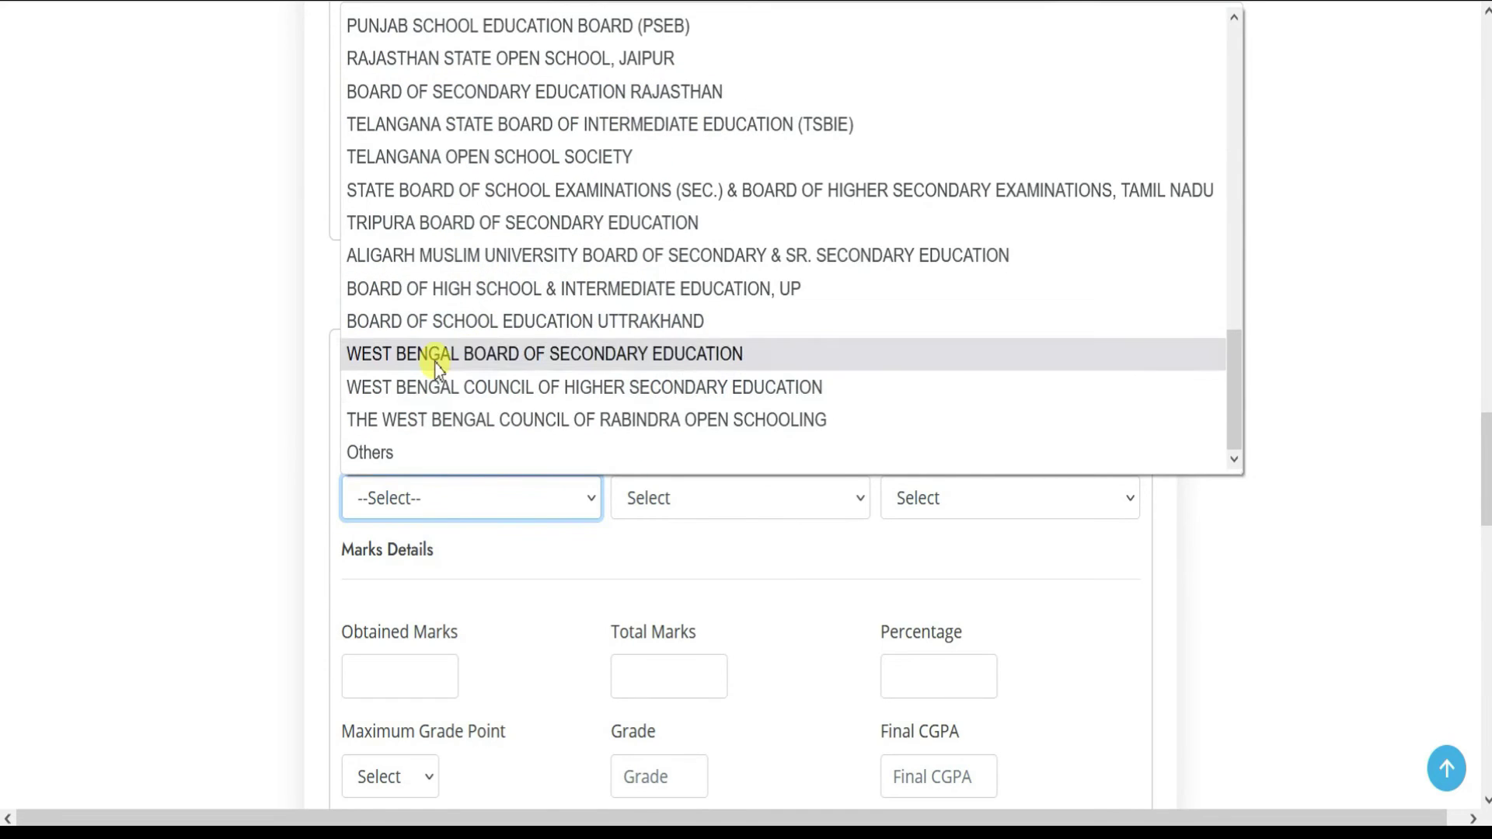
{"action": "left_click", "coordinate": [445, 297]}
{"action": "left_click", "coordinate": [753, 495]}
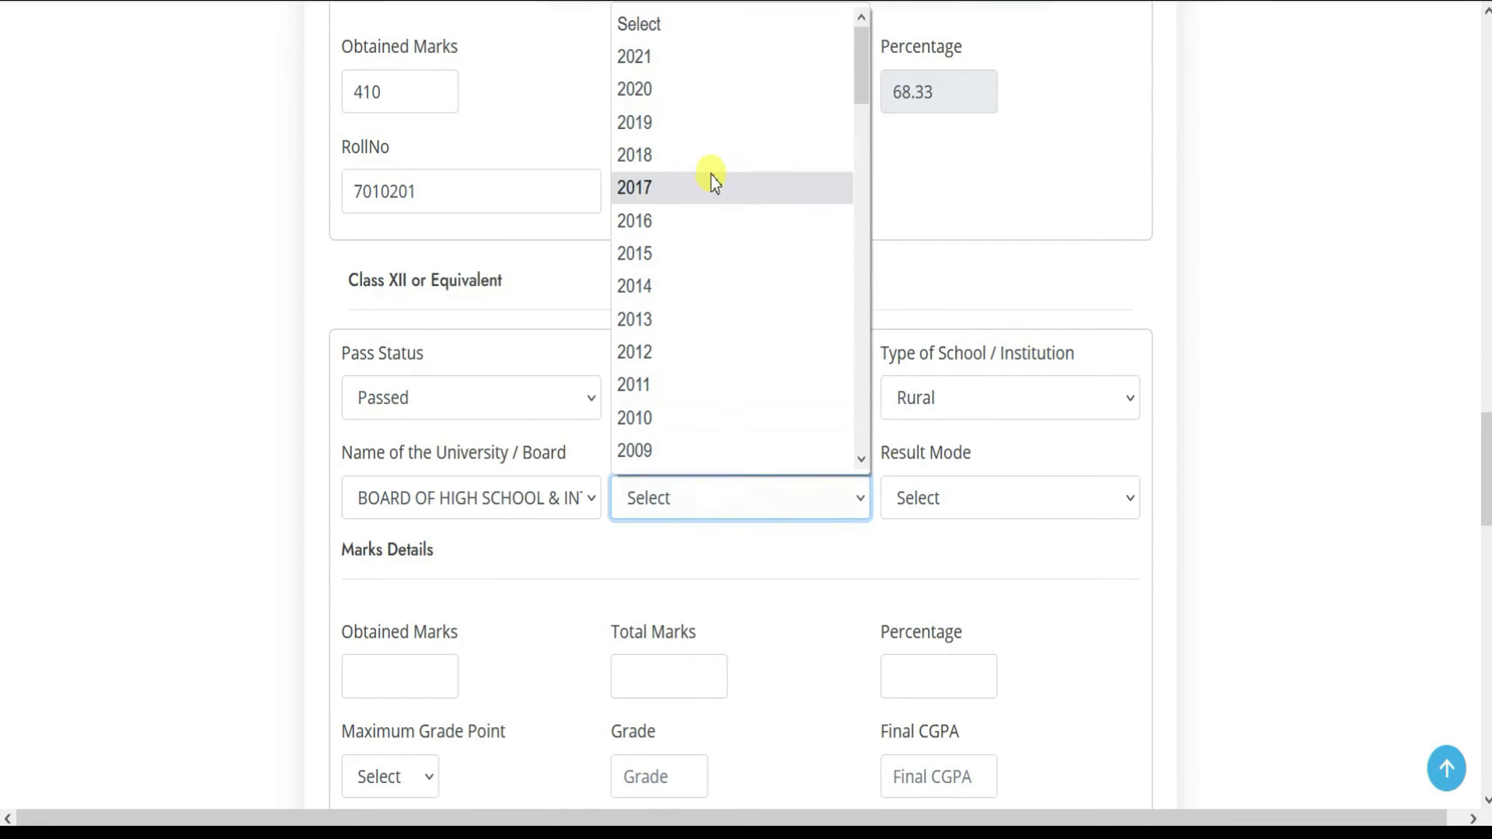
{"action": "left_click", "coordinate": [664, 109]}
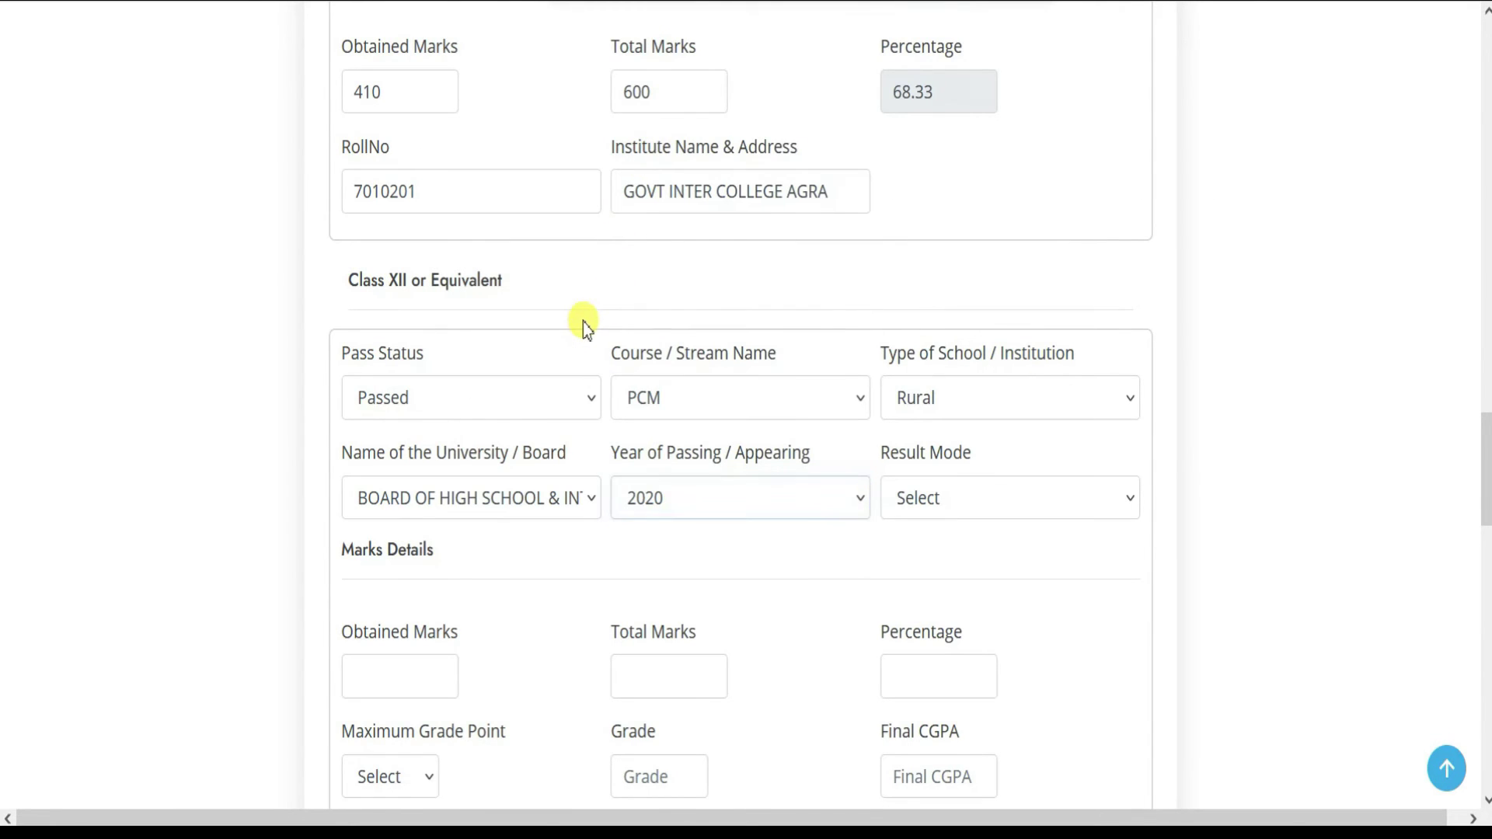
{"action": "scroll", "coordinate": [583, 323], "scroll_direction": "up", "scroll_amount": 3}
{"action": "scroll", "coordinate": [610, 517], "scroll_direction": "down", "scroll_amount": 3}
{"action": "left_click", "coordinate": [693, 489]}
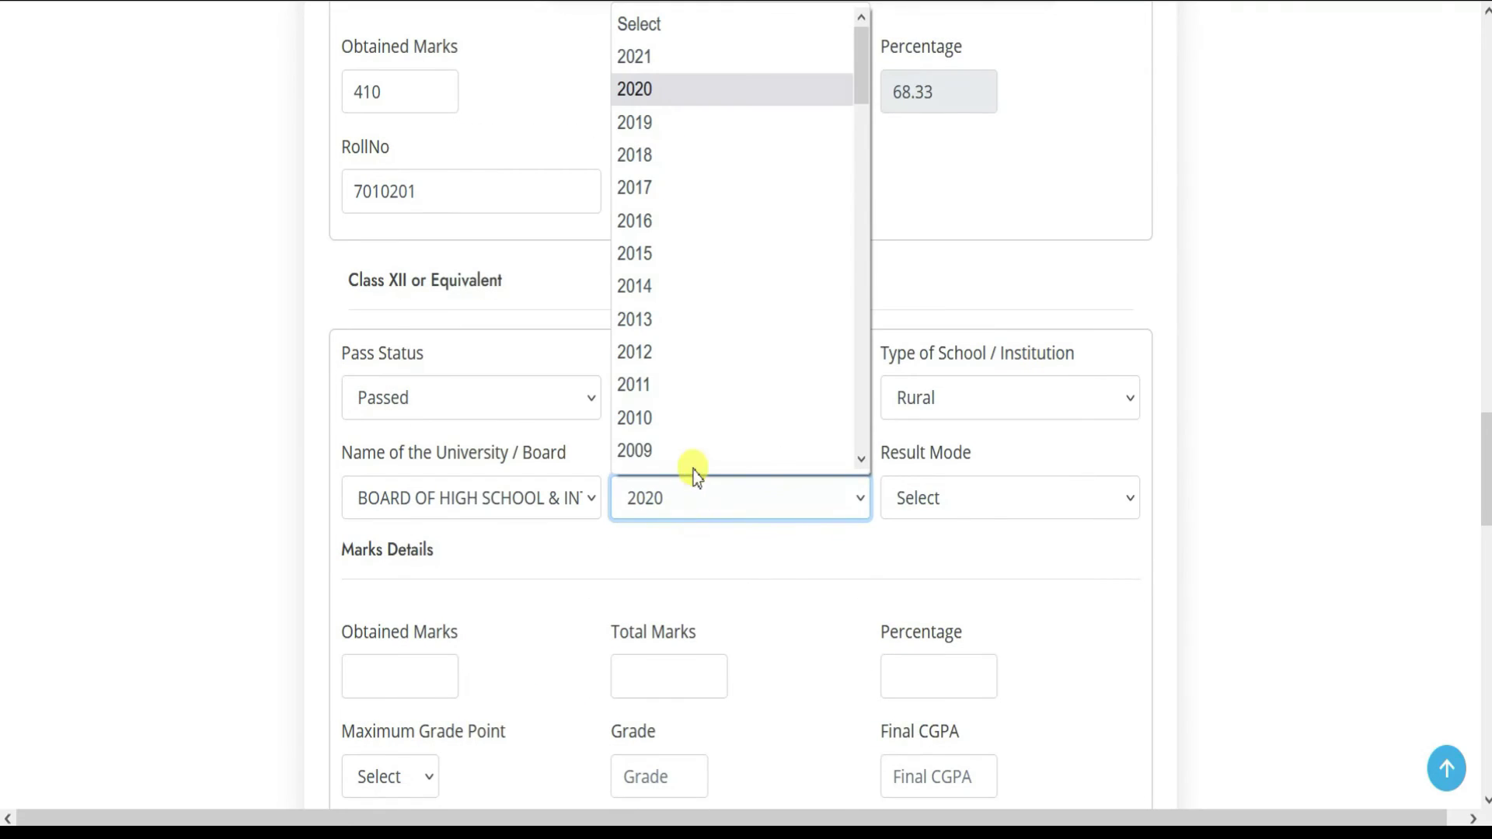
{"action": "left_click", "coordinate": [663, 124]}
{"action": "left_click", "coordinate": [918, 514]}
{"action": "left_click", "coordinate": [913, 573]}
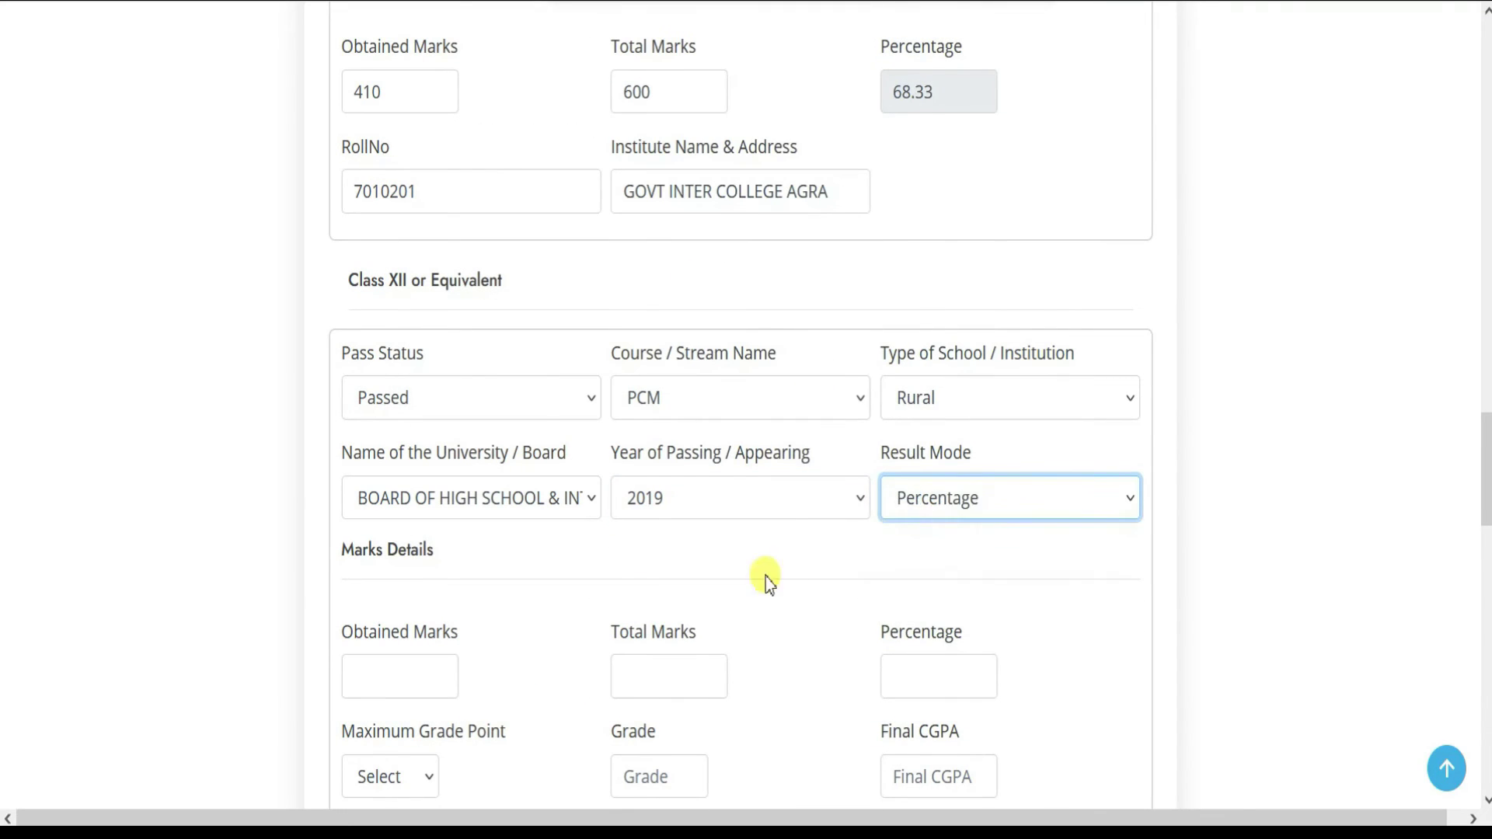
- Enter Class XII marks as 390 obtained out of 500 total
{"action": "scroll", "coordinate": [591, 505], "scroll_direction": "down", "scroll_amount": 3}
{"action": "scroll", "coordinate": [415, 466], "scroll_direction": "up", "scroll_amount": 3}
{"action": "scroll", "coordinate": [412, 495], "scroll_direction": "down", "scroll_amount": 3}
{"action": "left_click", "coordinate": [417, 437]}
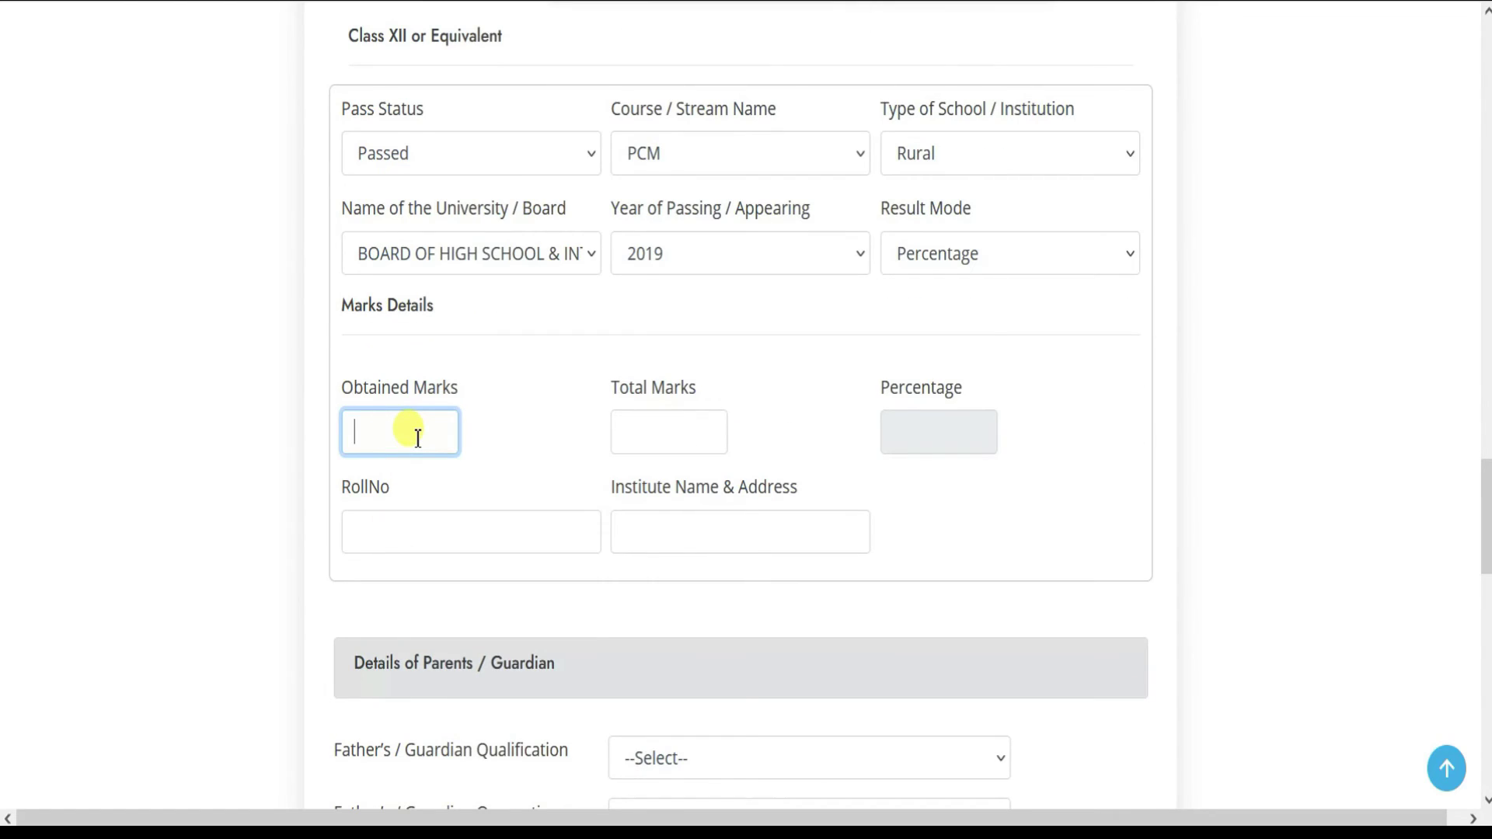
{"action": "left_click", "coordinate": [678, 419]}
{"action": "type", "text": "500"}
{"action": "key", "text": "Tab"}
- Enter the Class XII roll number and institute GOVT INTER COLLEGE AGRA
{"action": "left_click", "coordinate": [487, 531]}
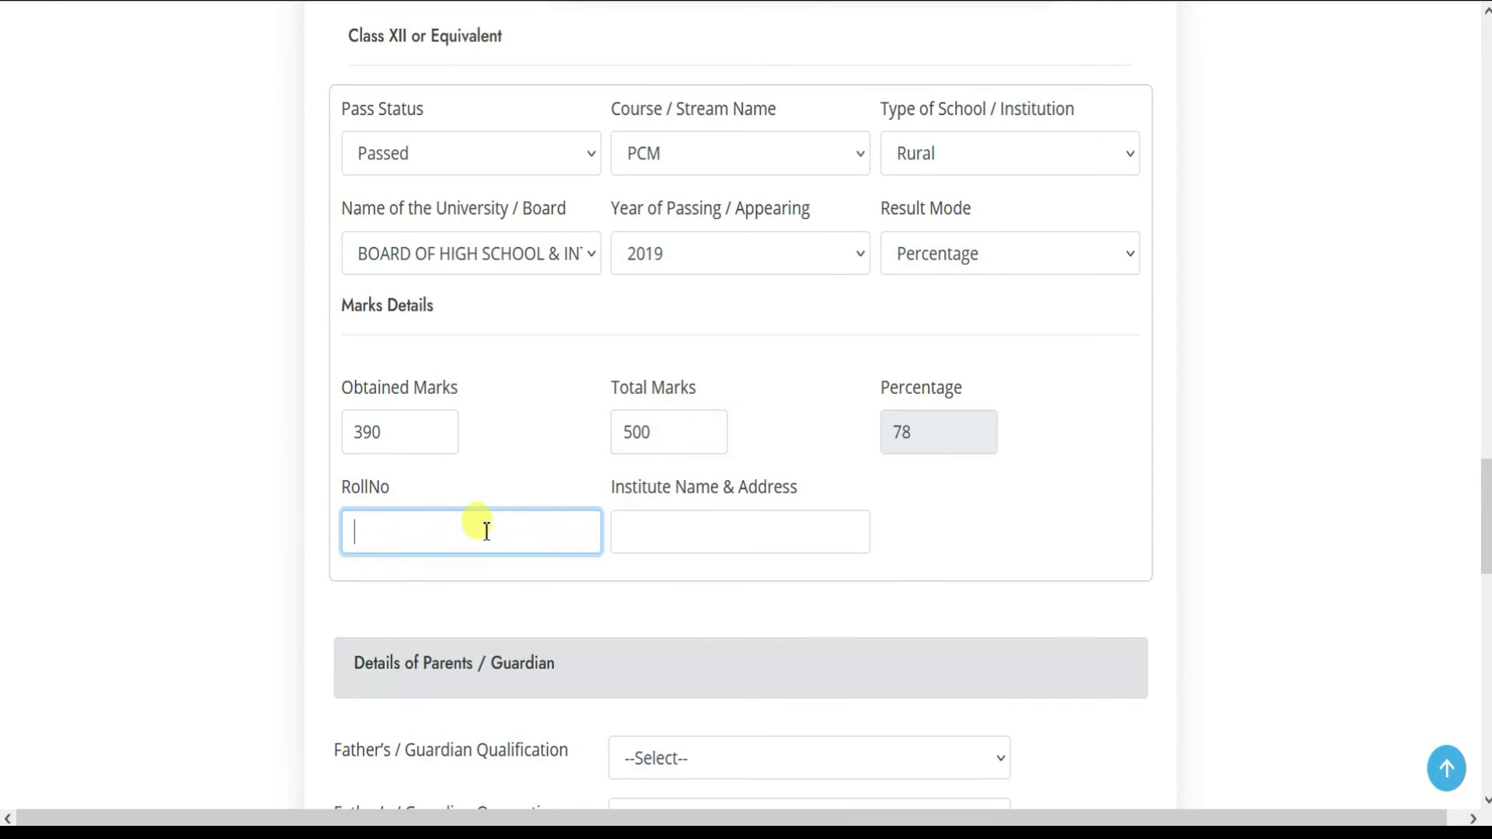
{"action": "key", "text": "Tab"}
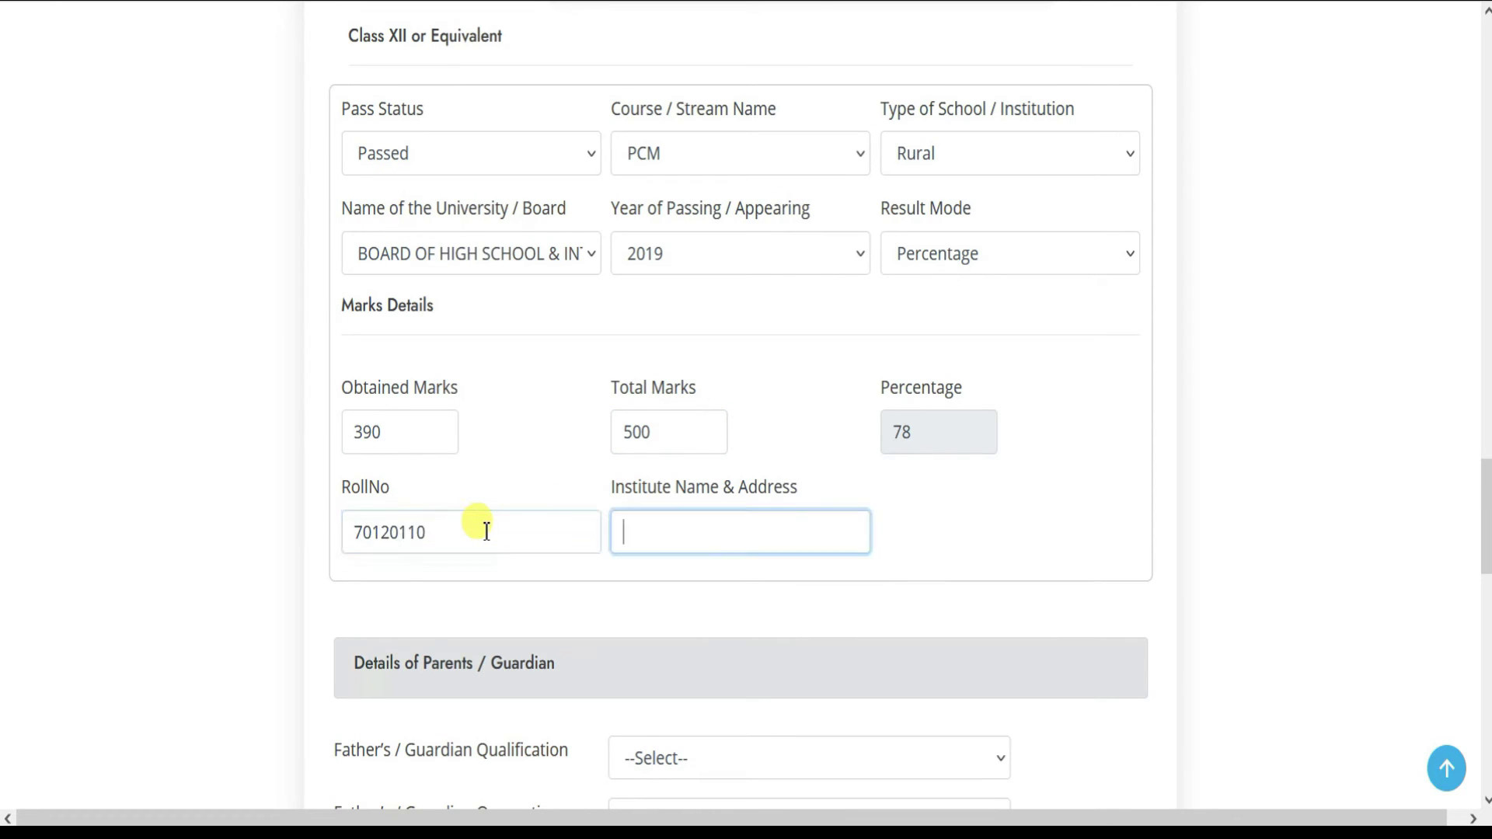
{"action": "type", "text": "GOVT INTER COLL"}
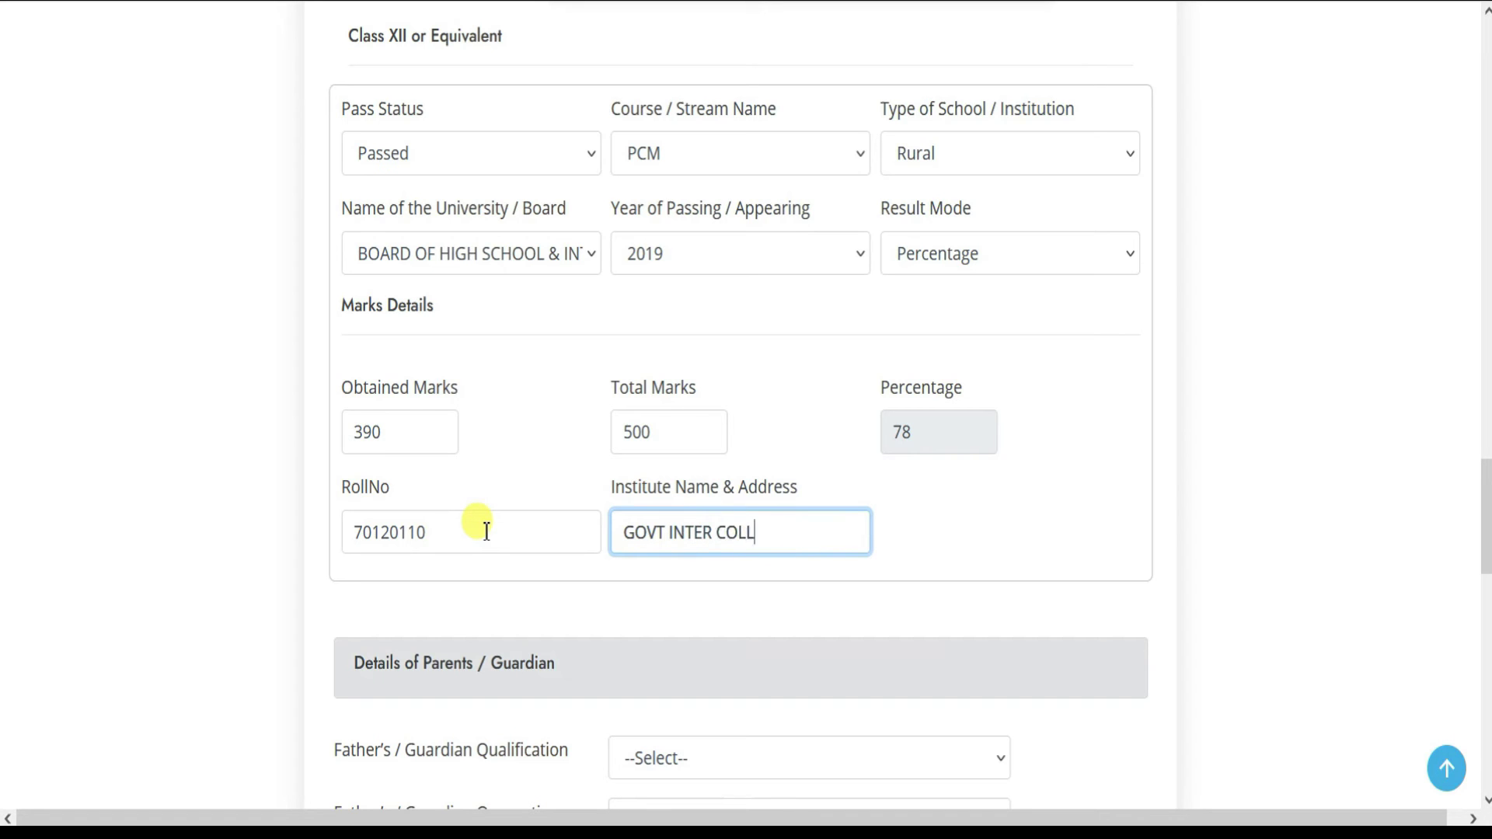
{"action": "type", "text": "EGE AGRA"}
- Set father's qualification Upto 10th, occupation Agriculture, income Lessthan 1 lakh
{"action": "scroll", "coordinate": [486, 531], "scroll_direction": "down", "scroll_amount": 8}
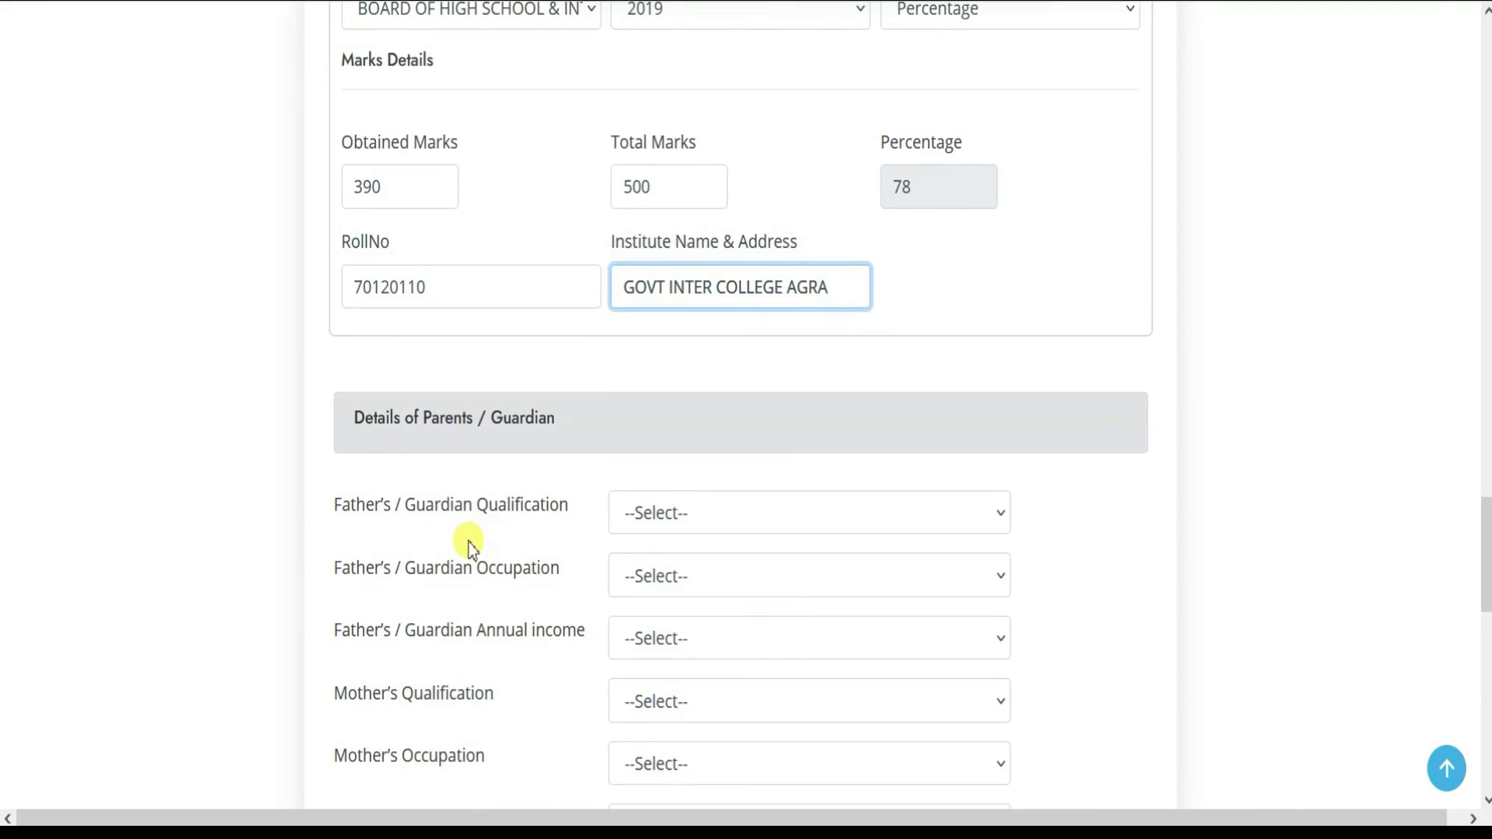
{"action": "scroll", "coordinate": [489, 522], "scroll_direction": "up", "scroll_amount": 2}
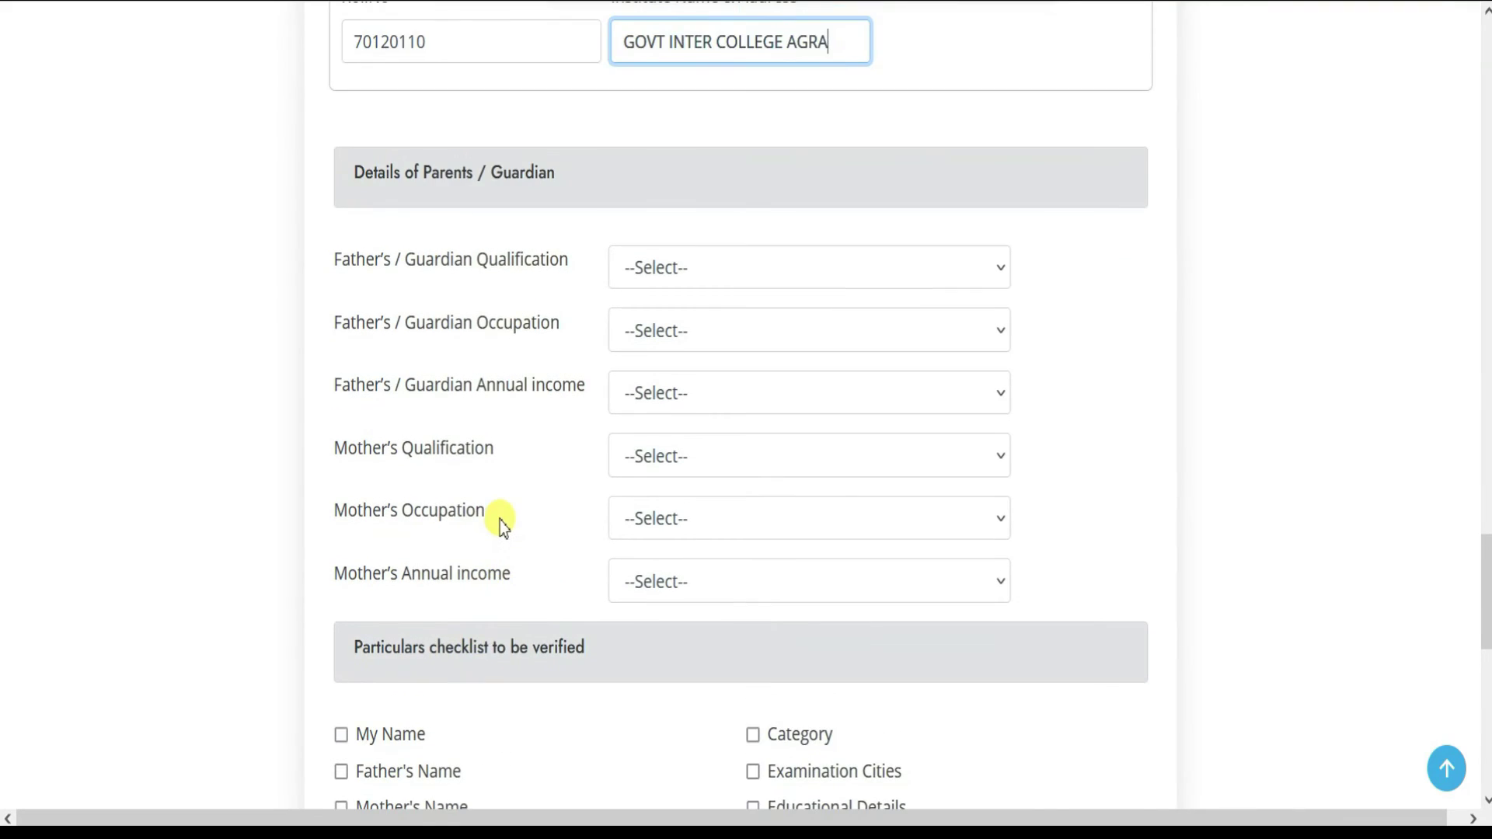
{"action": "left_click", "coordinate": [662, 268]}
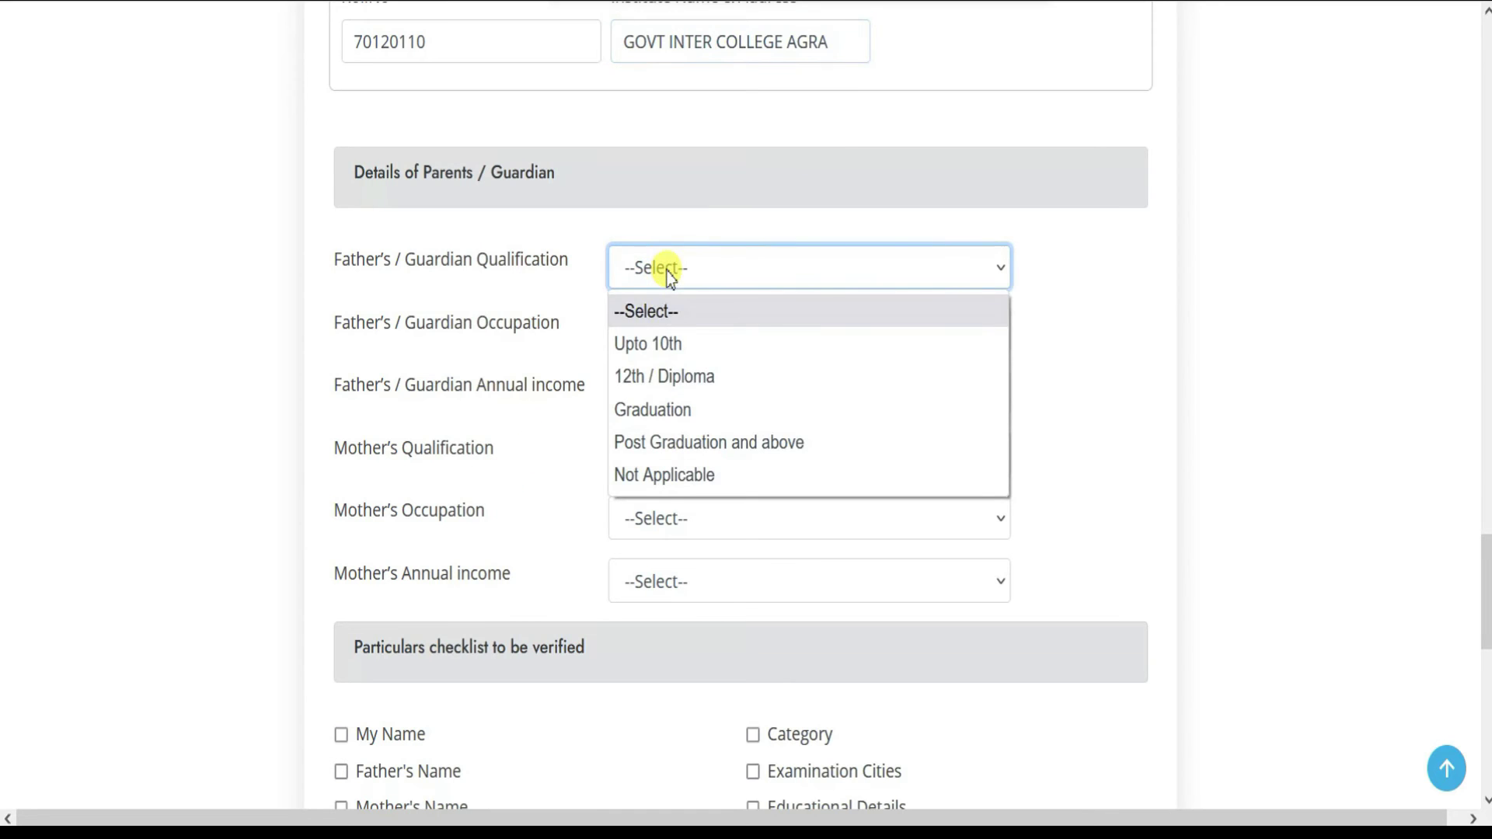
{"action": "left_click", "coordinate": [663, 348]}
{"action": "left_click", "coordinate": [660, 331]}
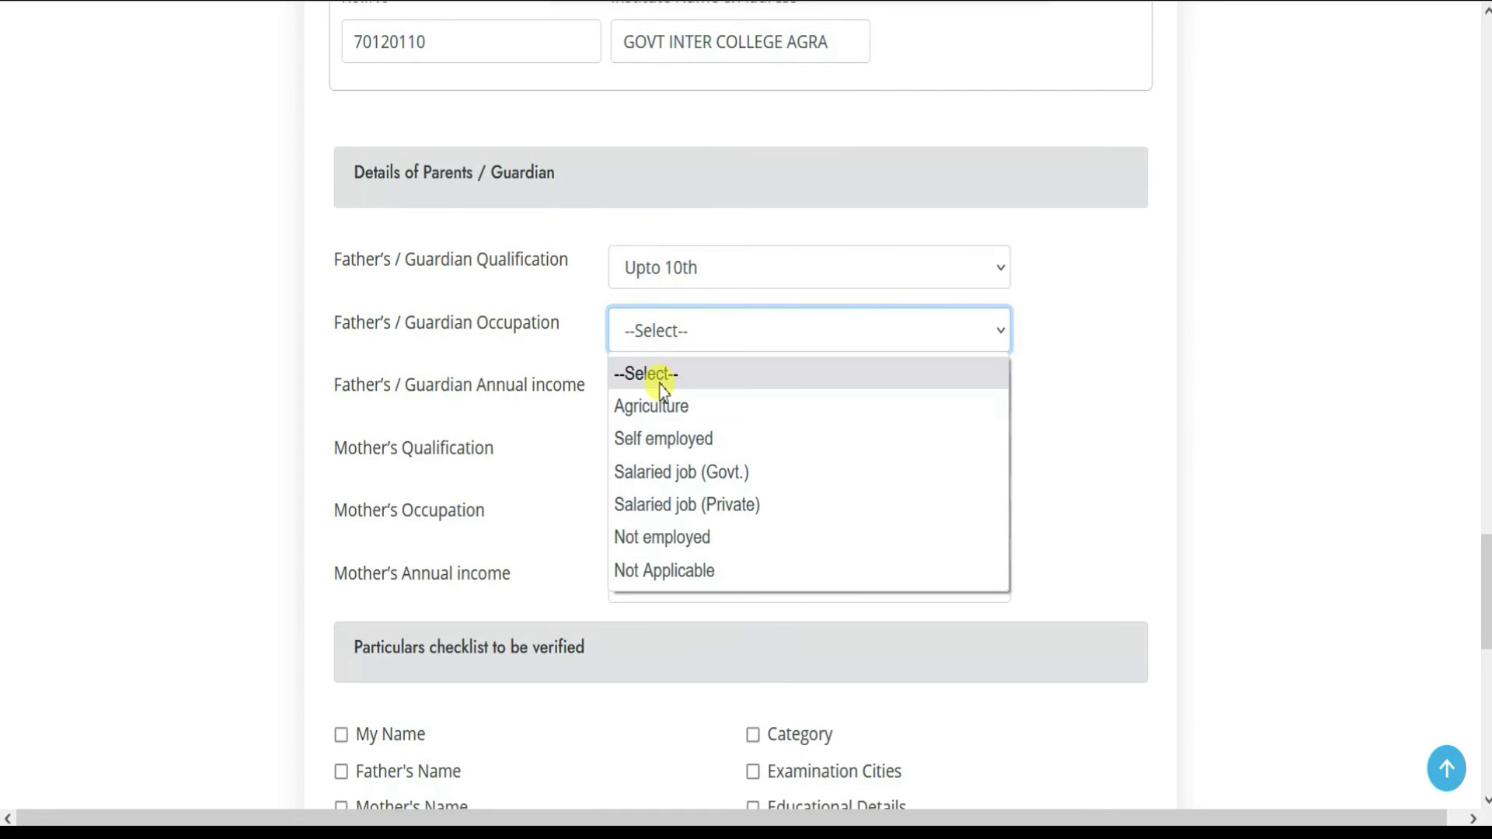
{"action": "left_click", "coordinate": [660, 403]}
{"action": "left_click", "coordinate": [707, 333]}
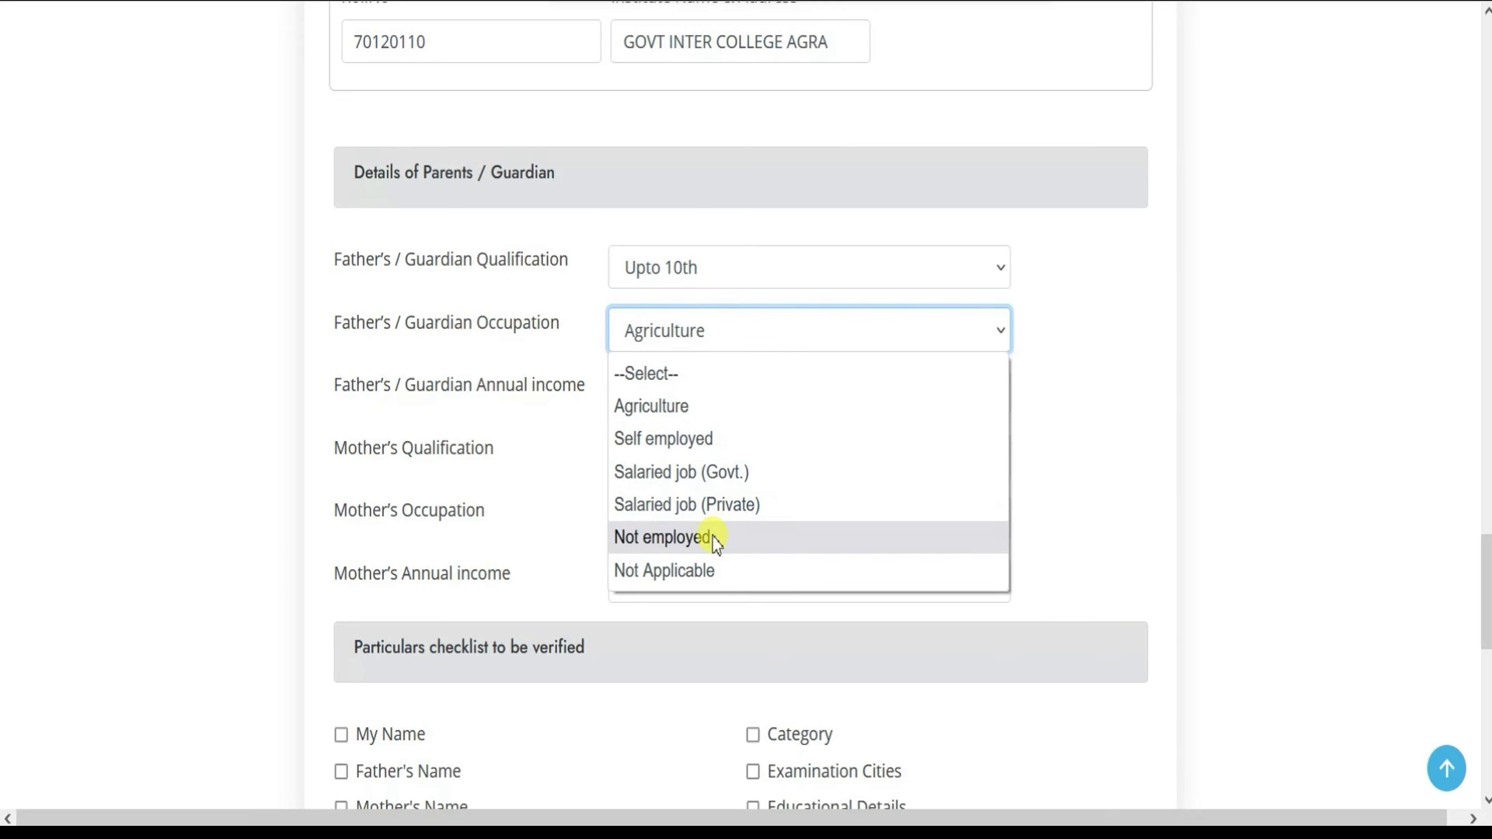
{"action": "left_click", "coordinate": [524, 508]}
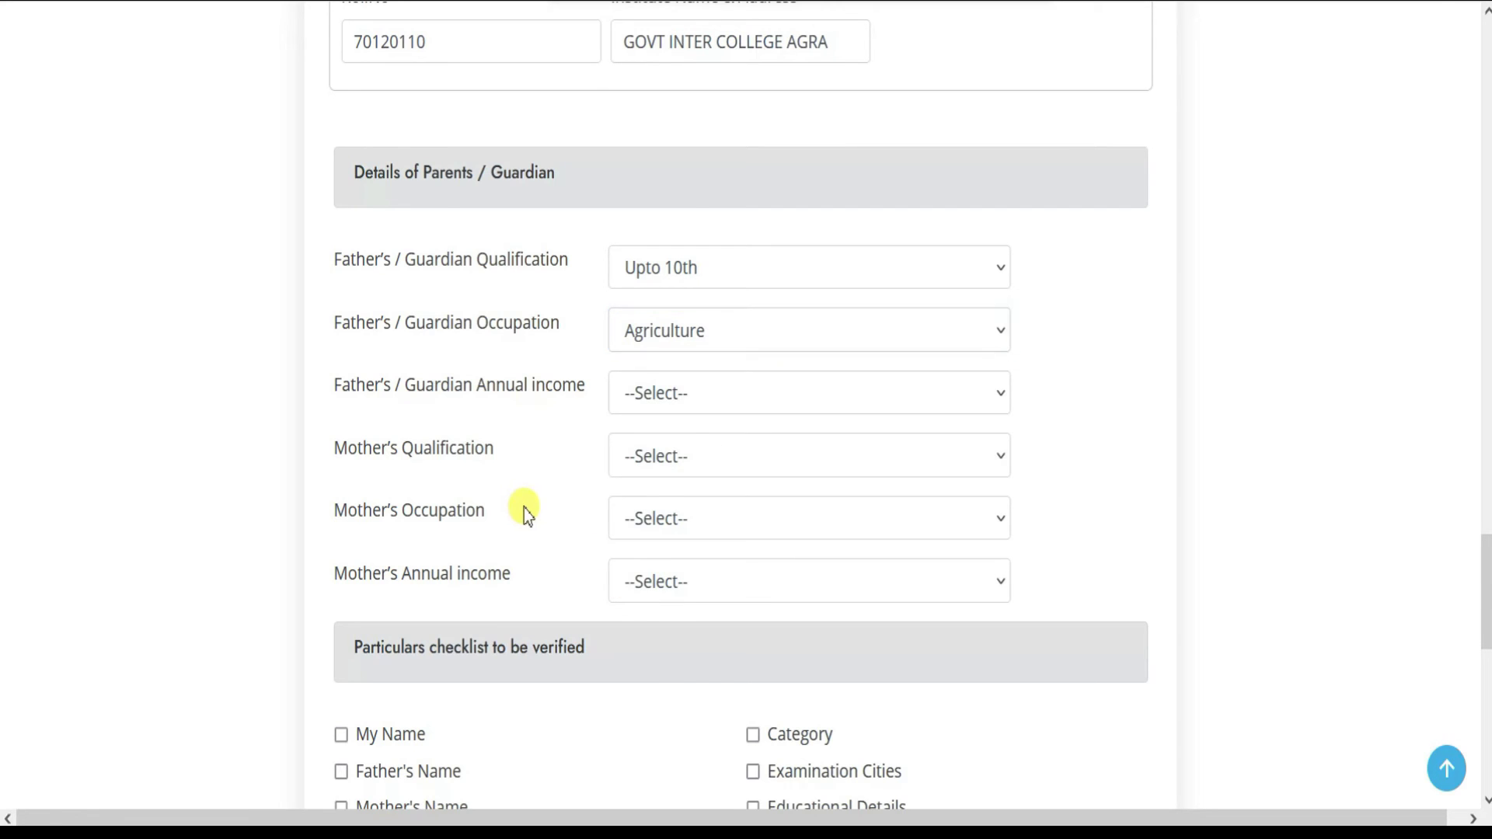
{"action": "left_click", "coordinate": [685, 397]}
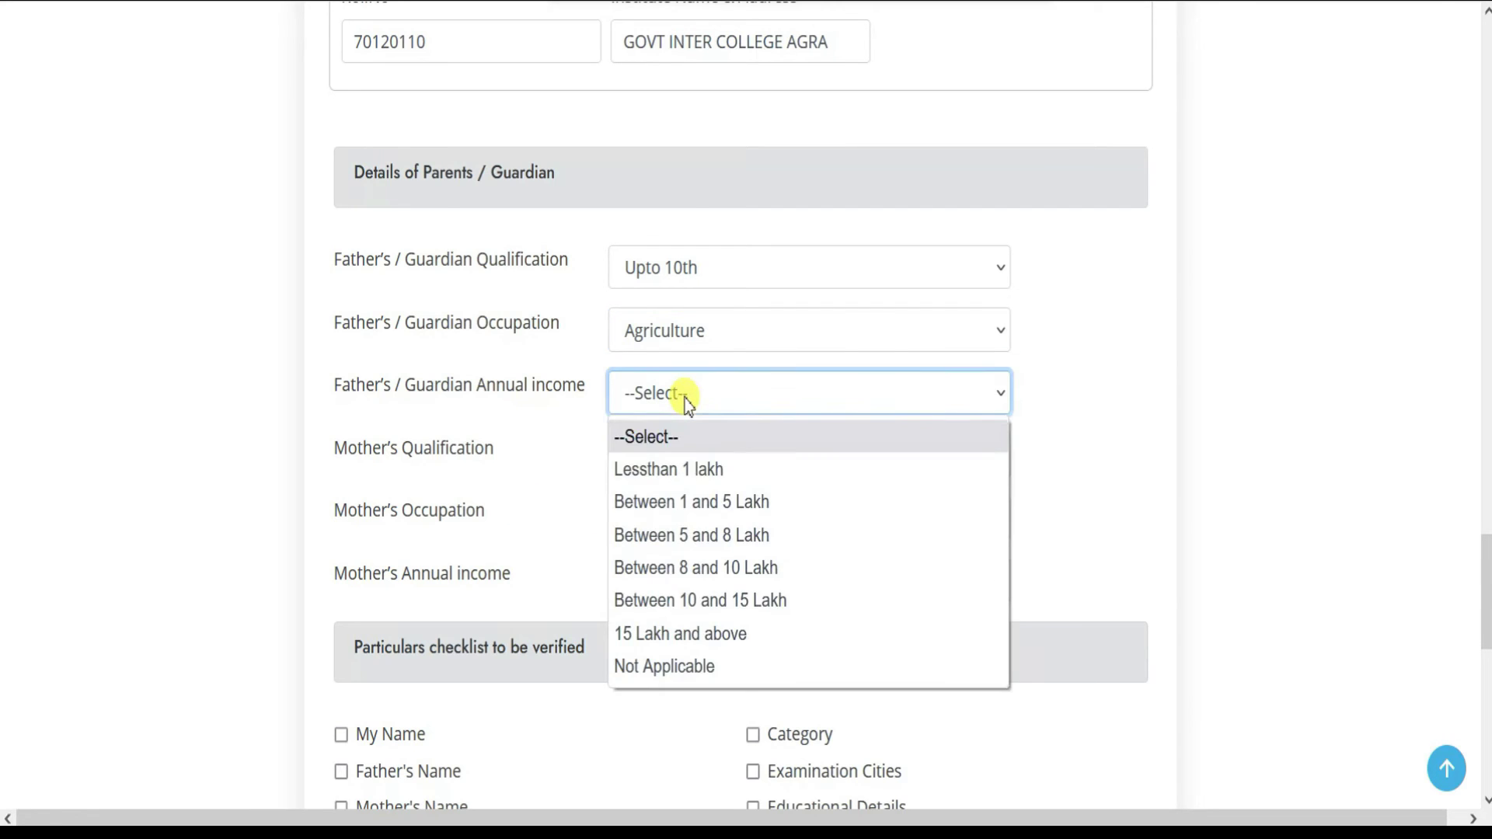
{"action": "left_click", "coordinate": [687, 470]}
- Set mother's qualification Graduation, occupation Salaried job (Govt.), income Between 5 and 8 Lakh
{"action": "left_click", "coordinate": [681, 464]}
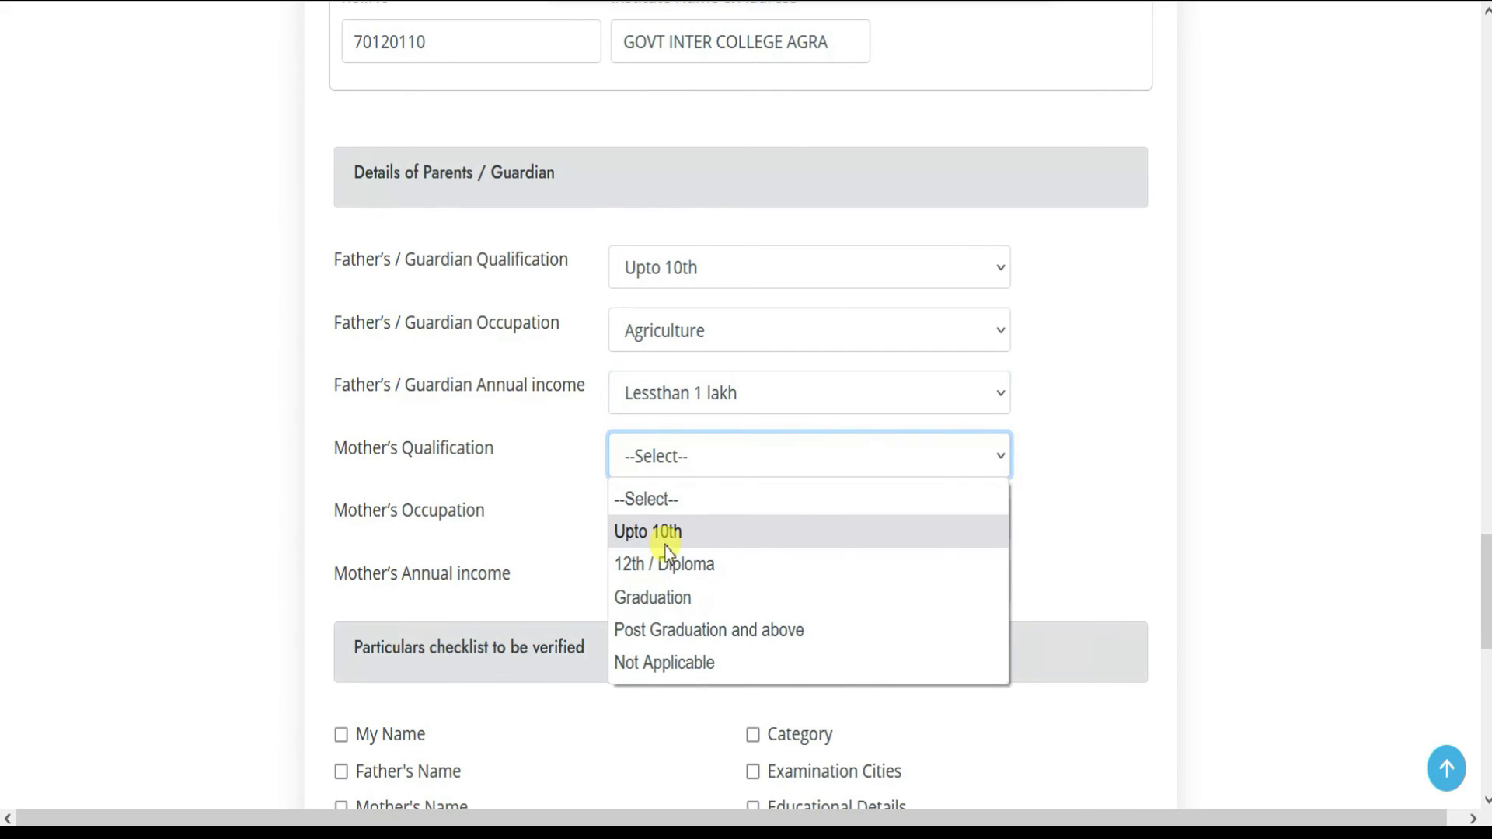
{"action": "left_click", "coordinate": [655, 597]}
{"action": "left_click", "coordinate": [666, 516]}
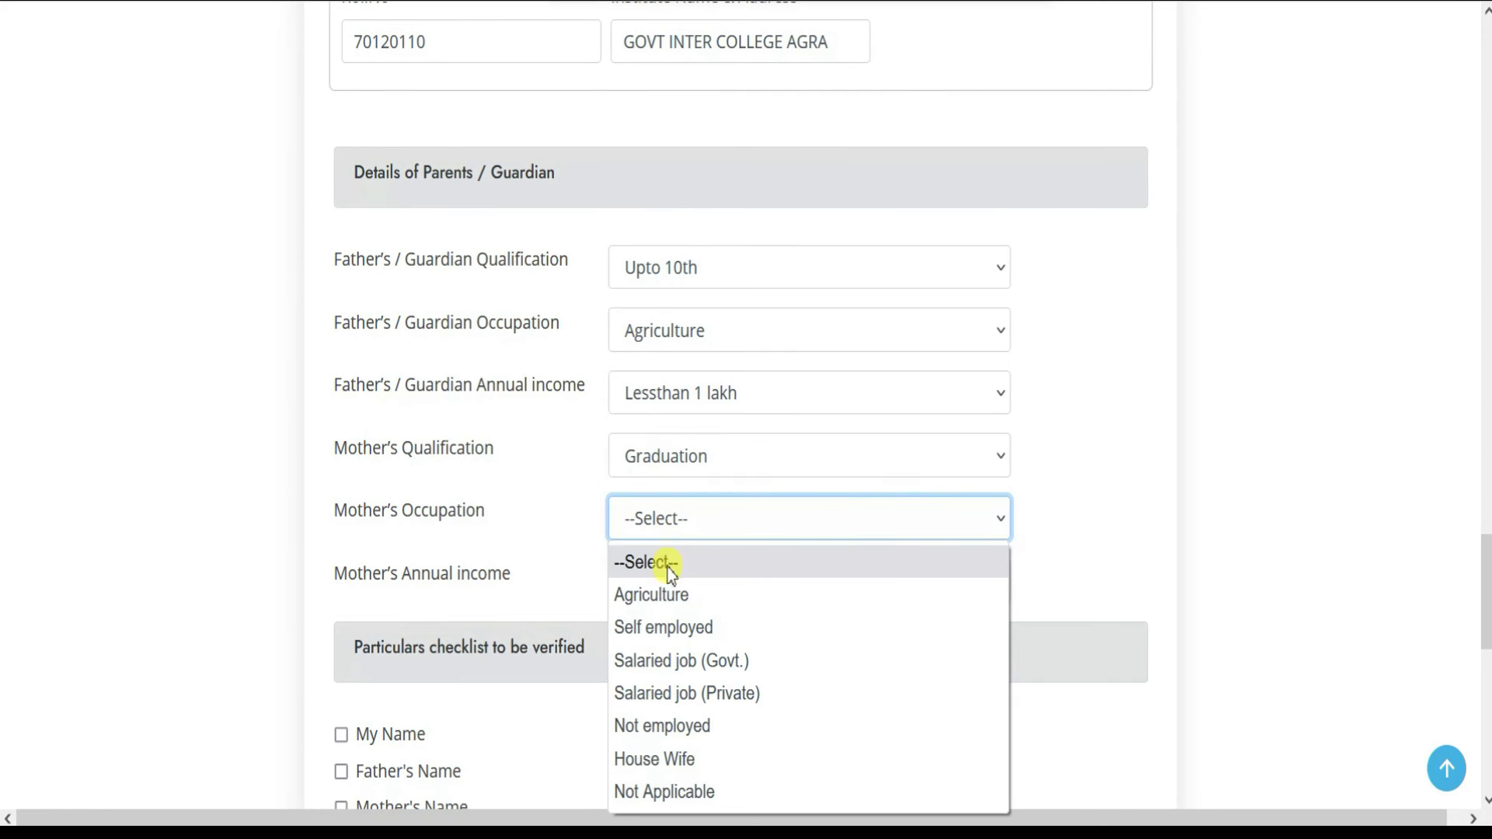
{"action": "left_click", "coordinate": [691, 661]}
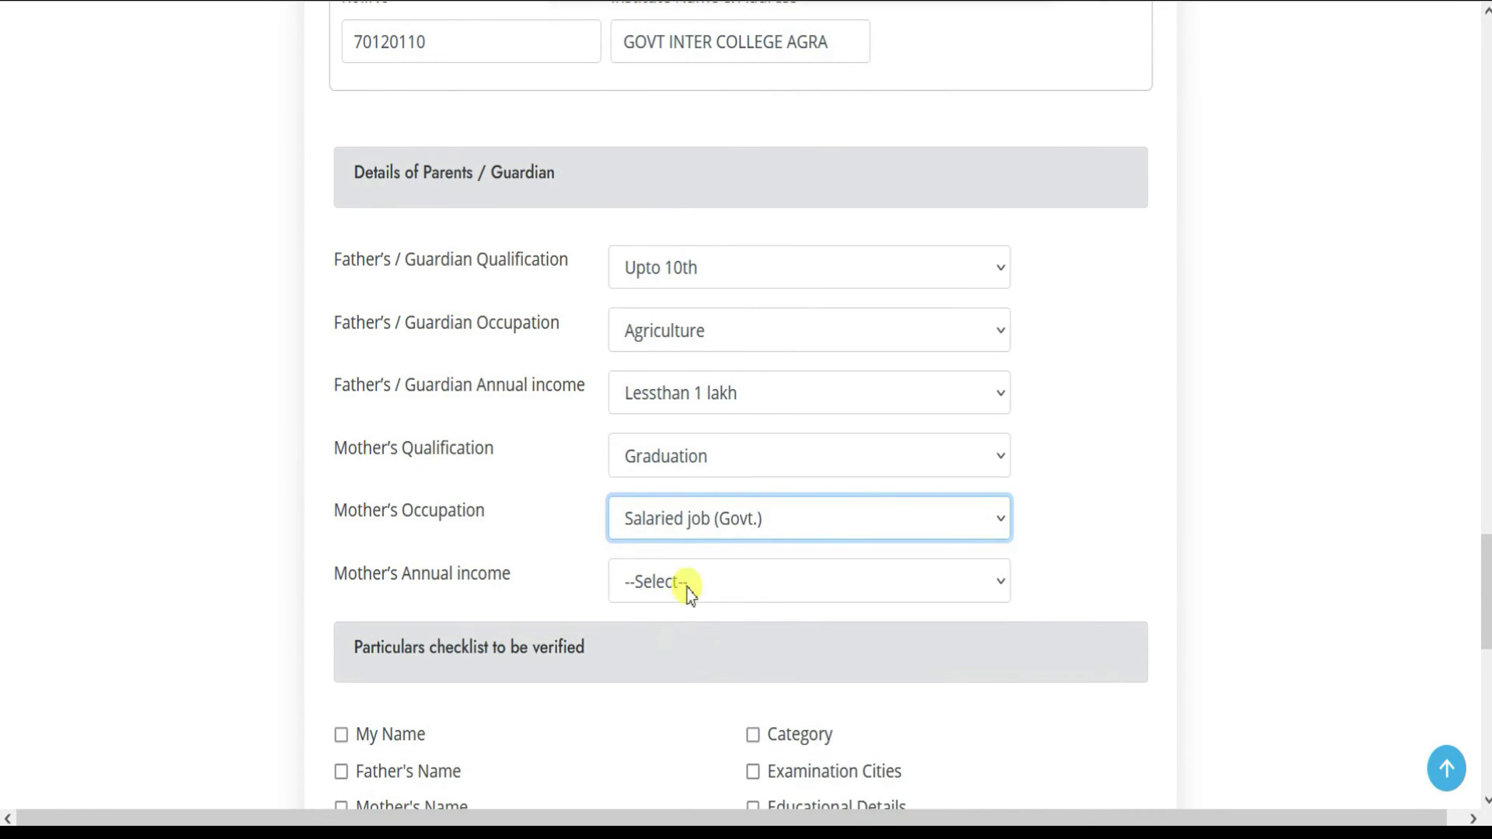
{"action": "left_click", "coordinate": [687, 589]}
{"action": "left_click", "coordinate": [699, 404]}
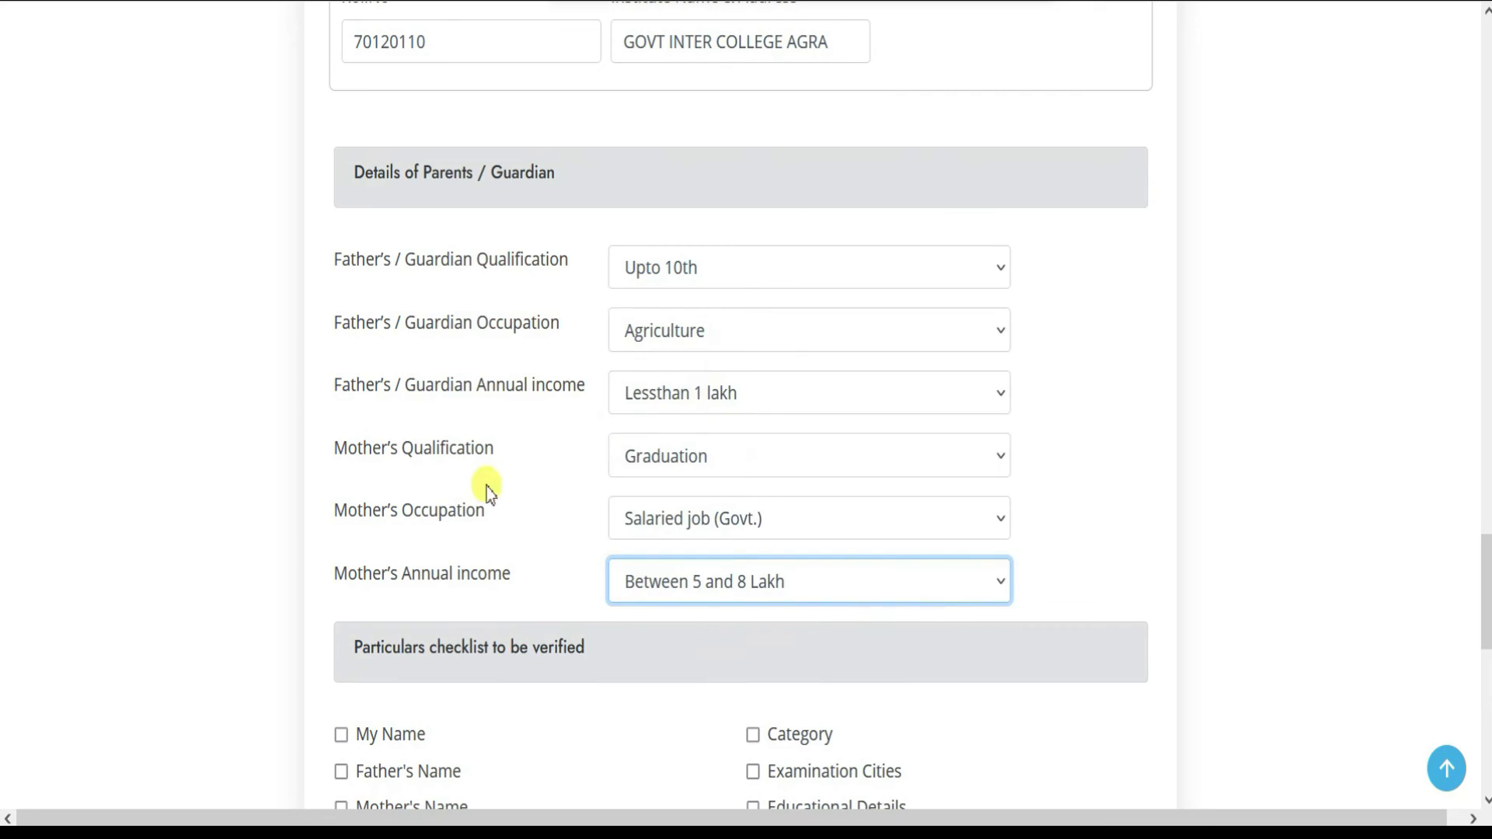
{"action": "scroll", "coordinate": [544, 498], "scroll_direction": "down", "scroll_amount": 3}
{"action": "scroll", "coordinate": [553, 510], "scroll_direction": "down", "scroll_amount": 3}
- Tick Name, Gender, Examination Cities and Educational Details as verified and accept the declaration
{"action": "left_click", "coordinate": [341, 246]}
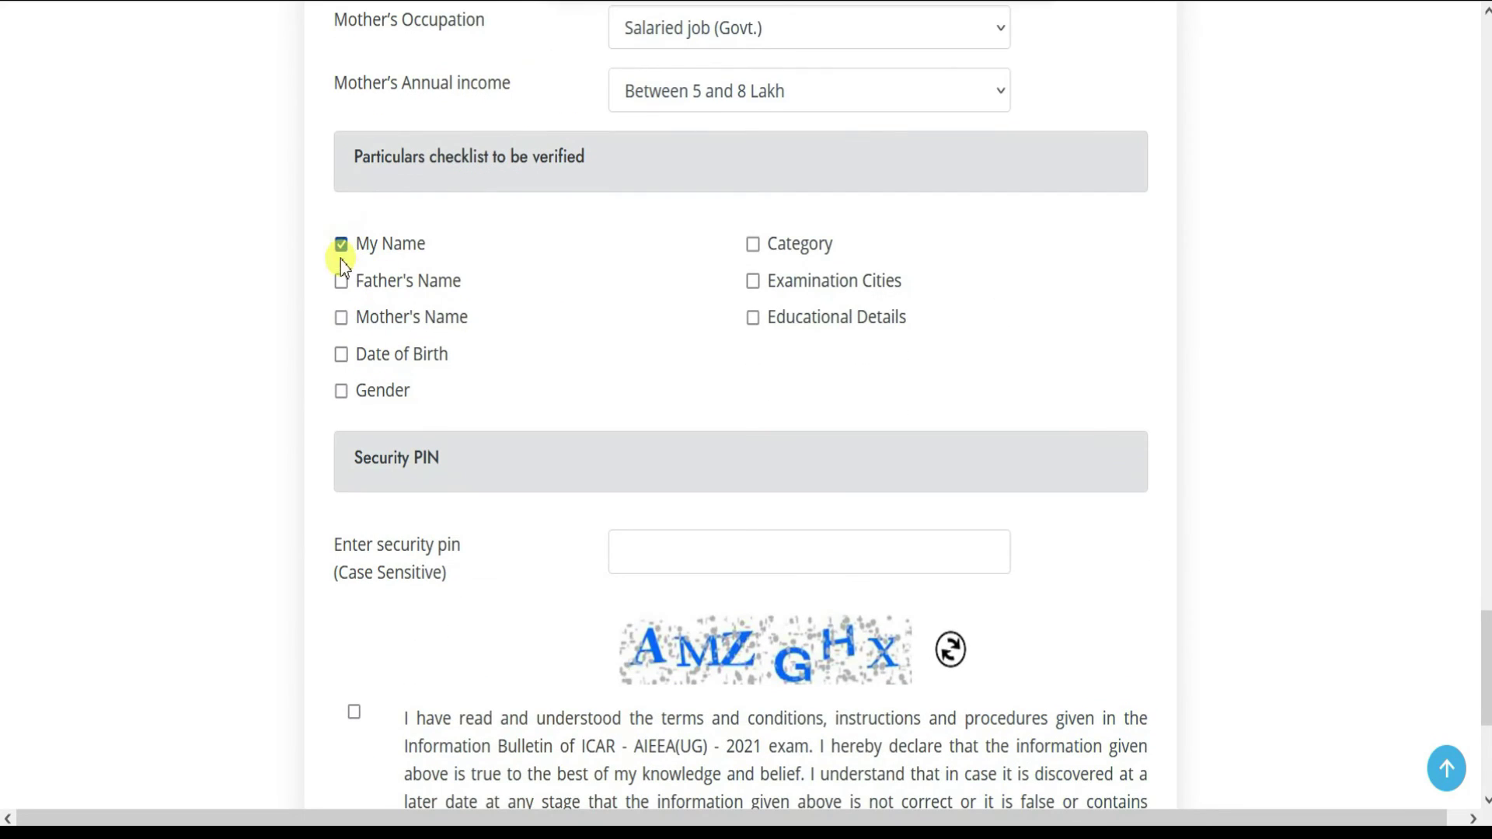
{"action": "left_click", "coordinate": [344, 395]}
{"action": "left_click", "coordinate": [753, 280]}
{"action": "left_click", "coordinate": [753, 317]}
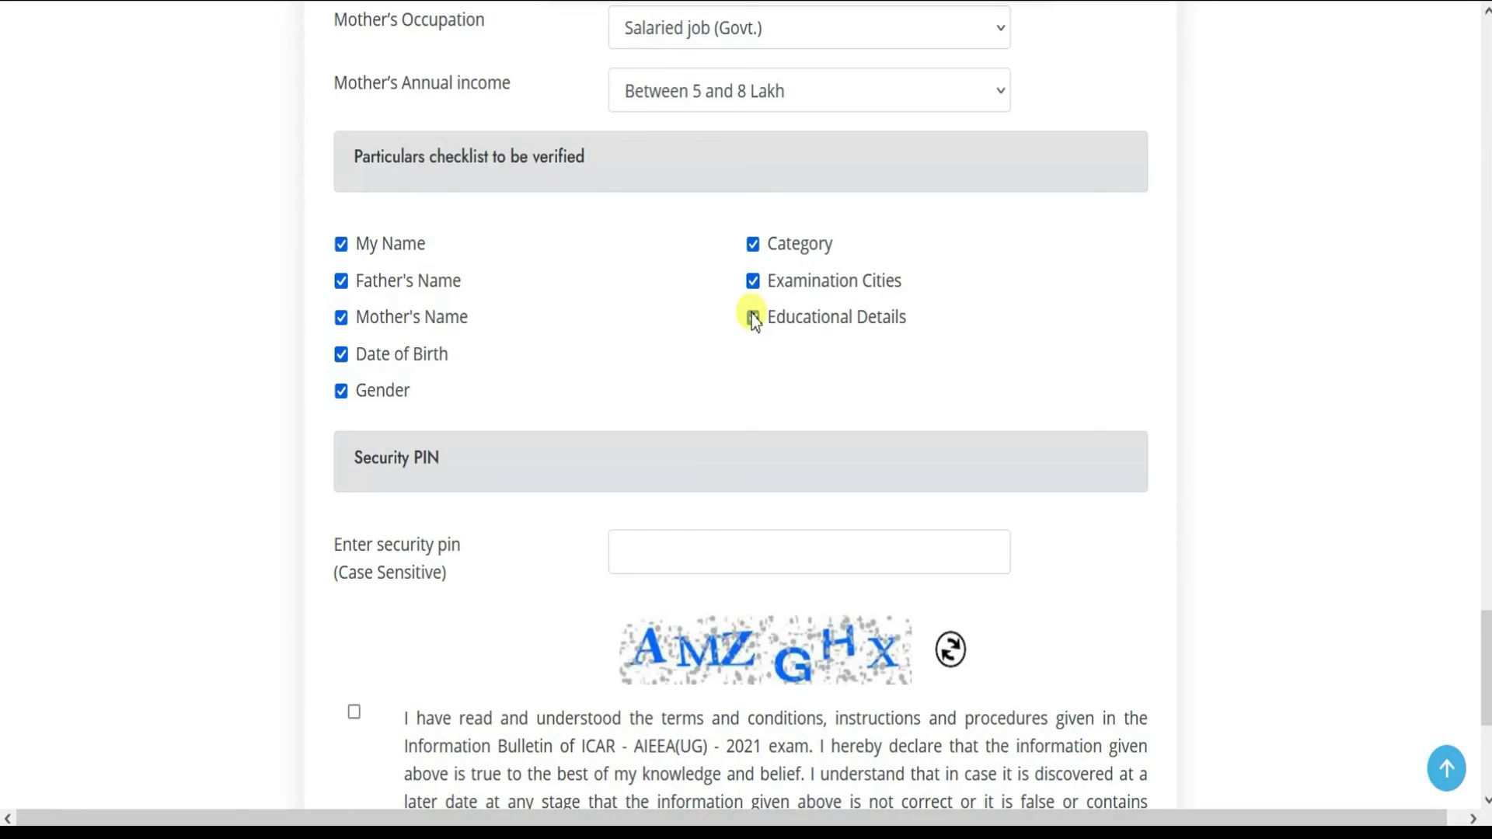
{"action": "scroll", "coordinate": [699, 311], "scroll_direction": "down", "scroll_amount": 5}
{"action": "left_click", "coordinate": [354, 344]}
- Enter the captcha security pin and submit the form
{"action": "left_click", "coordinate": [736, 182]}
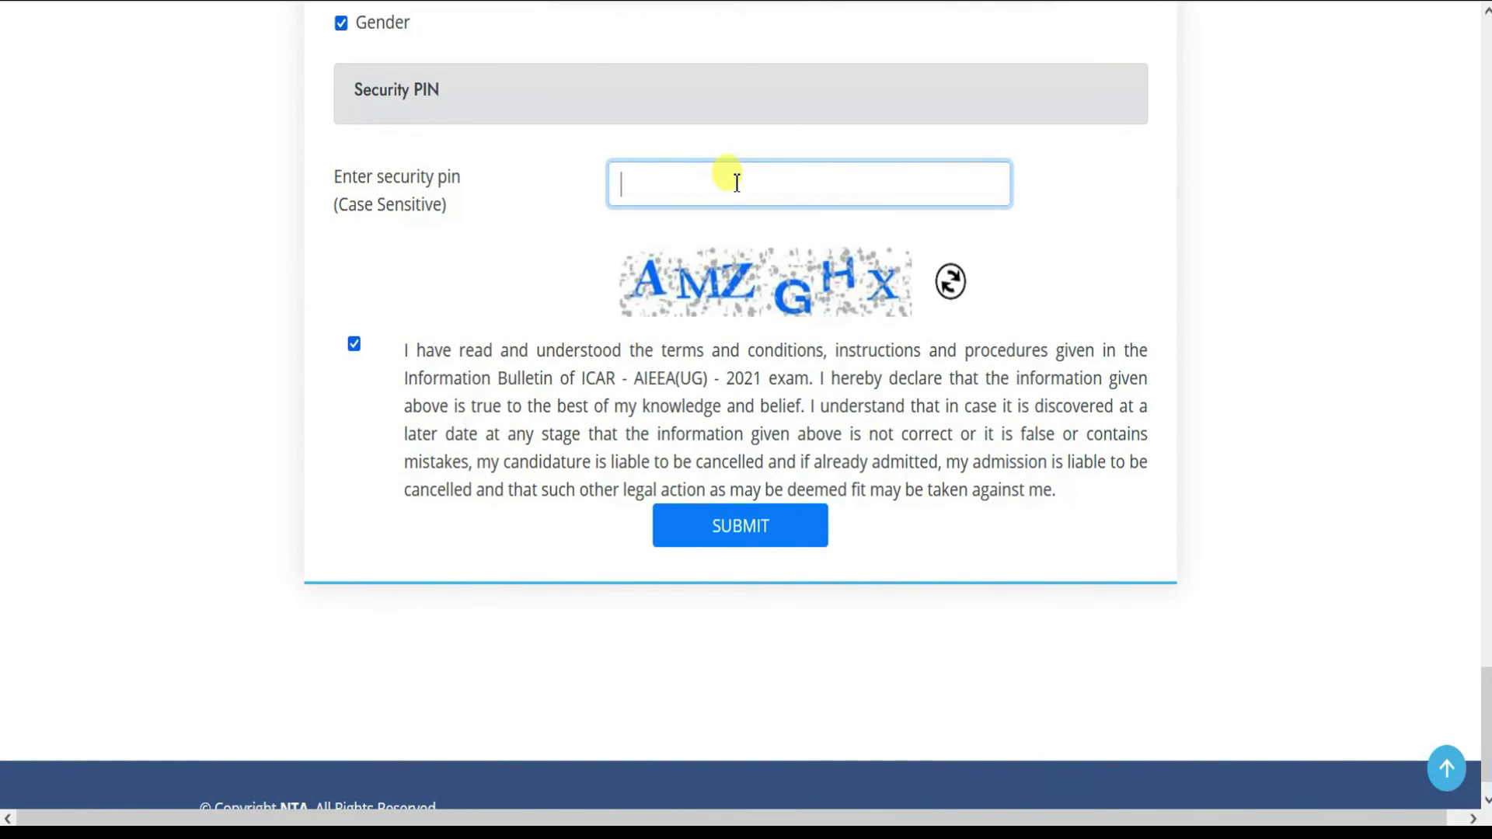
{"action": "type", "text": "AMZGHX"}
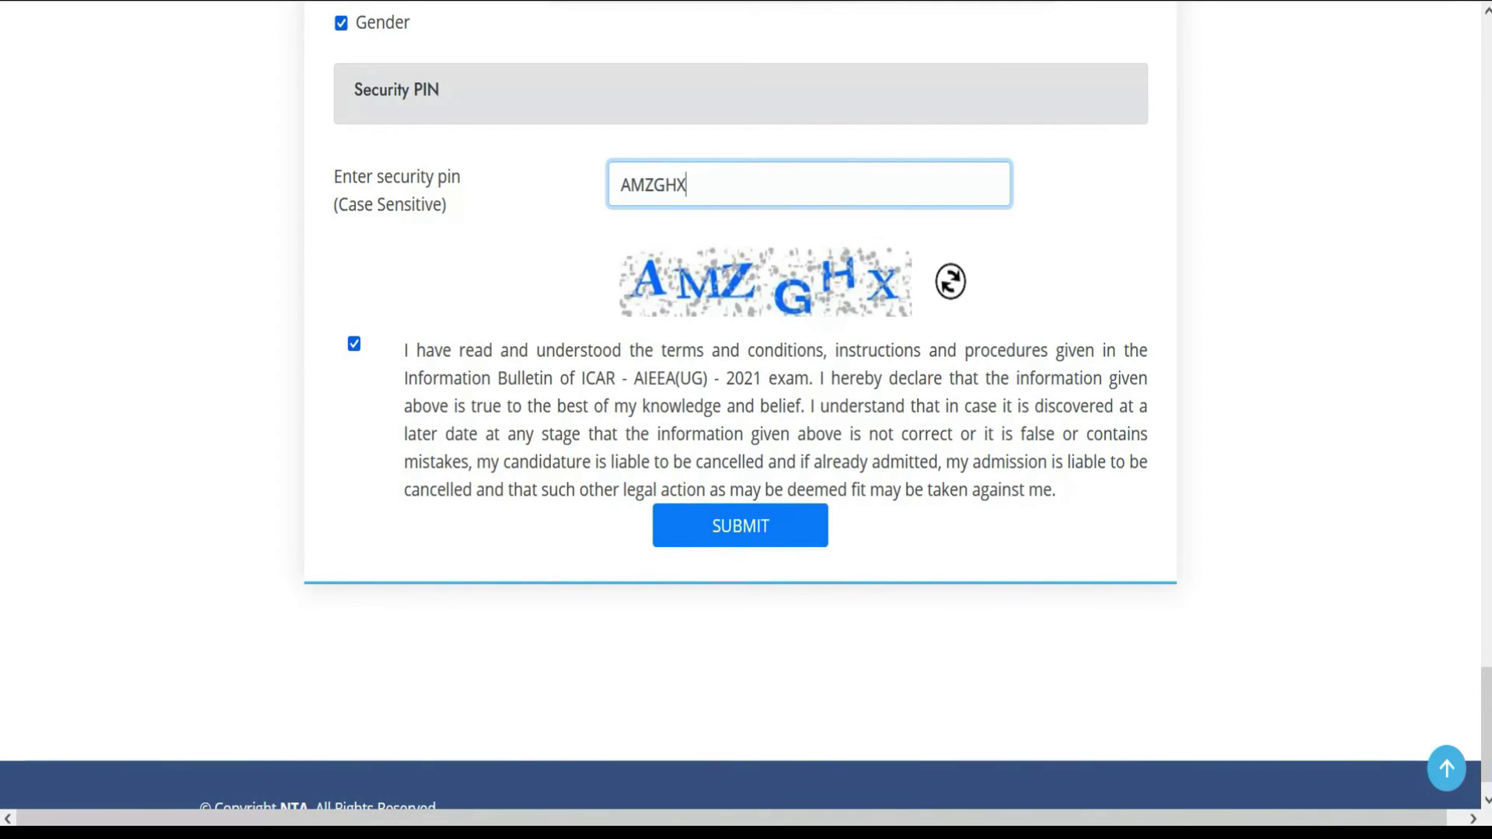
{"action": "key", "text": "Return"}
- Scroll through the application preview and confirm the details with CONFIRM DETAILS
{"action": "scroll", "coordinate": [293, 335], "scroll_direction": "down", "scroll_amount": 3}
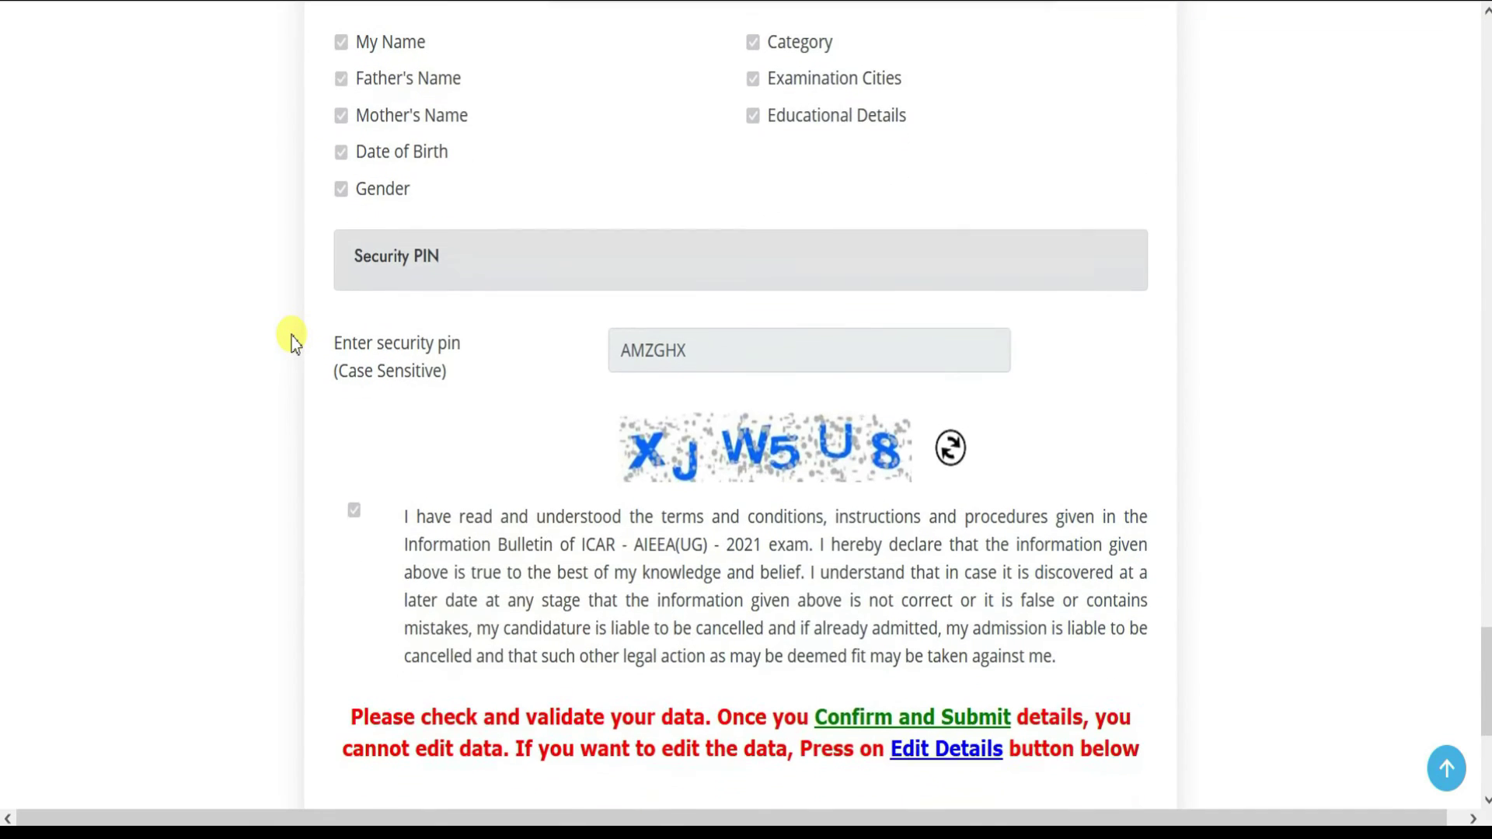
{"action": "scroll", "coordinate": [544, 428], "scroll_direction": "up", "scroll_amount": 2}
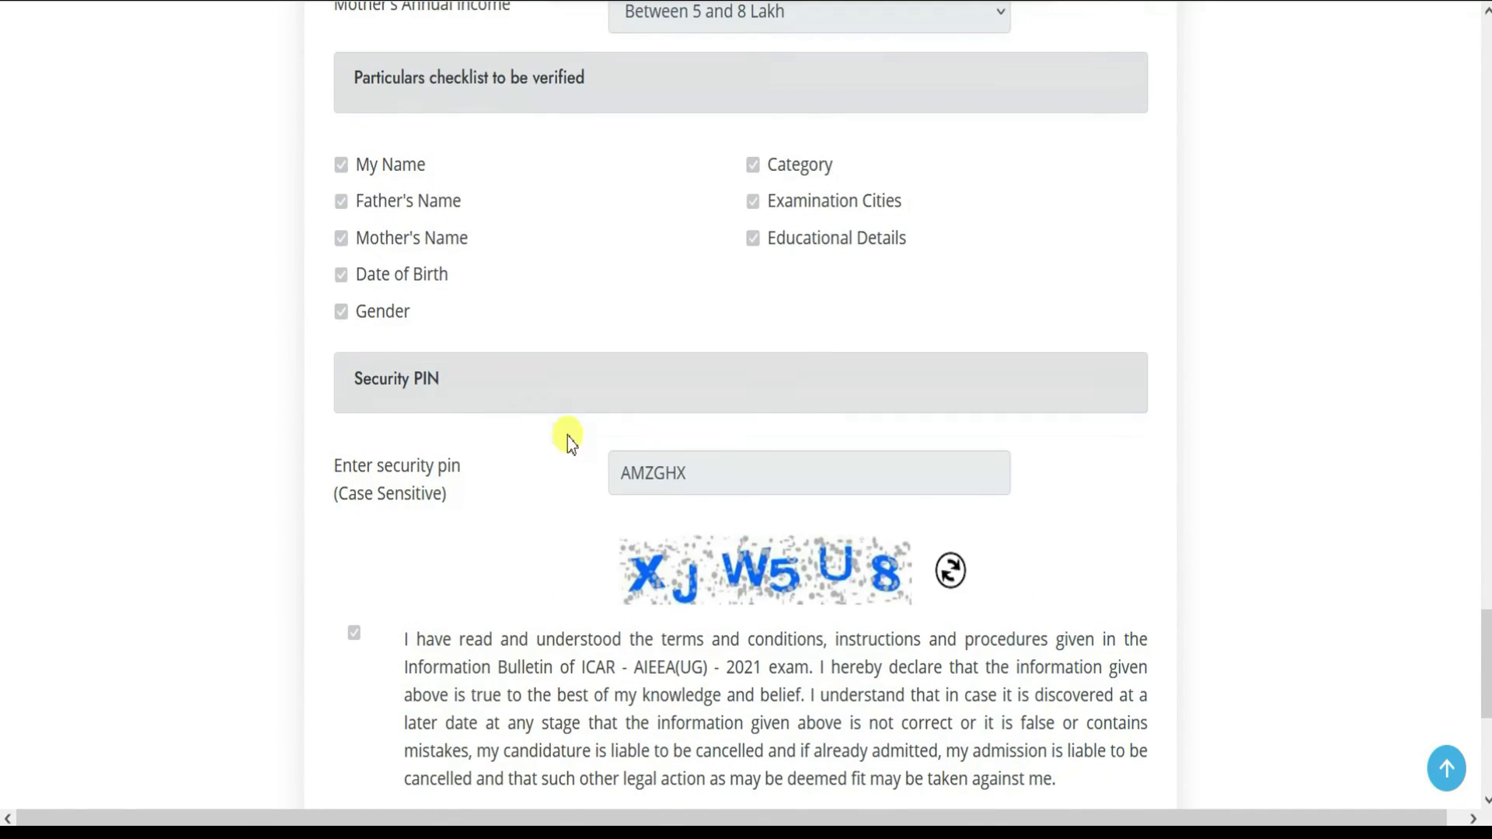
{"action": "scroll", "coordinate": [466, 431], "scroll_direction": "down", "scroll_amount": 3}
{"action": "scroll", "coordinate": [453, 459], "scroll_direction": "down", "scroll_amount": 2}
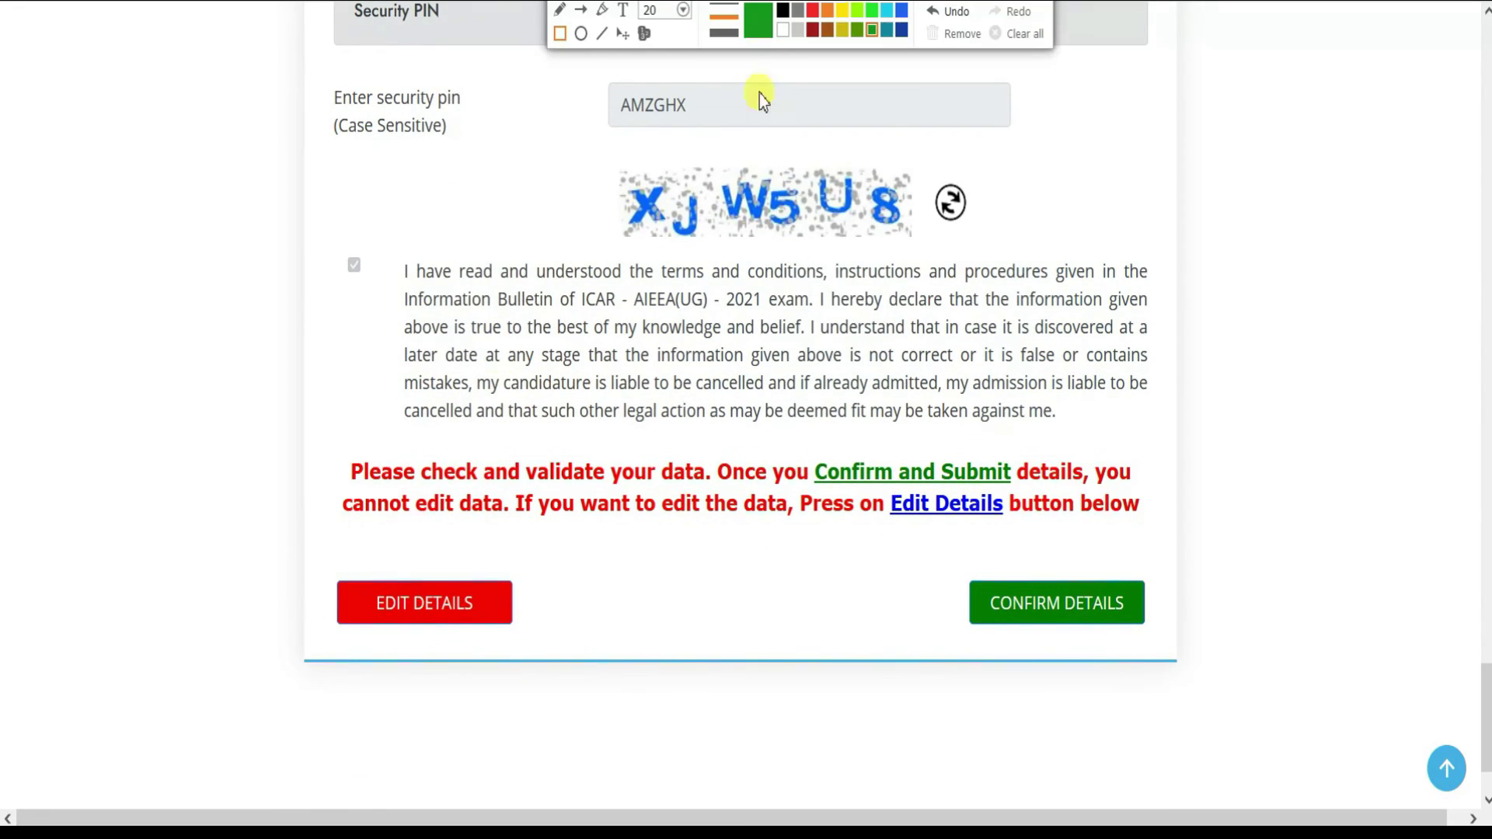
{"action": "left_click_drag", "start_coordinate": [301, 554], "coordinate": [564, 651]}
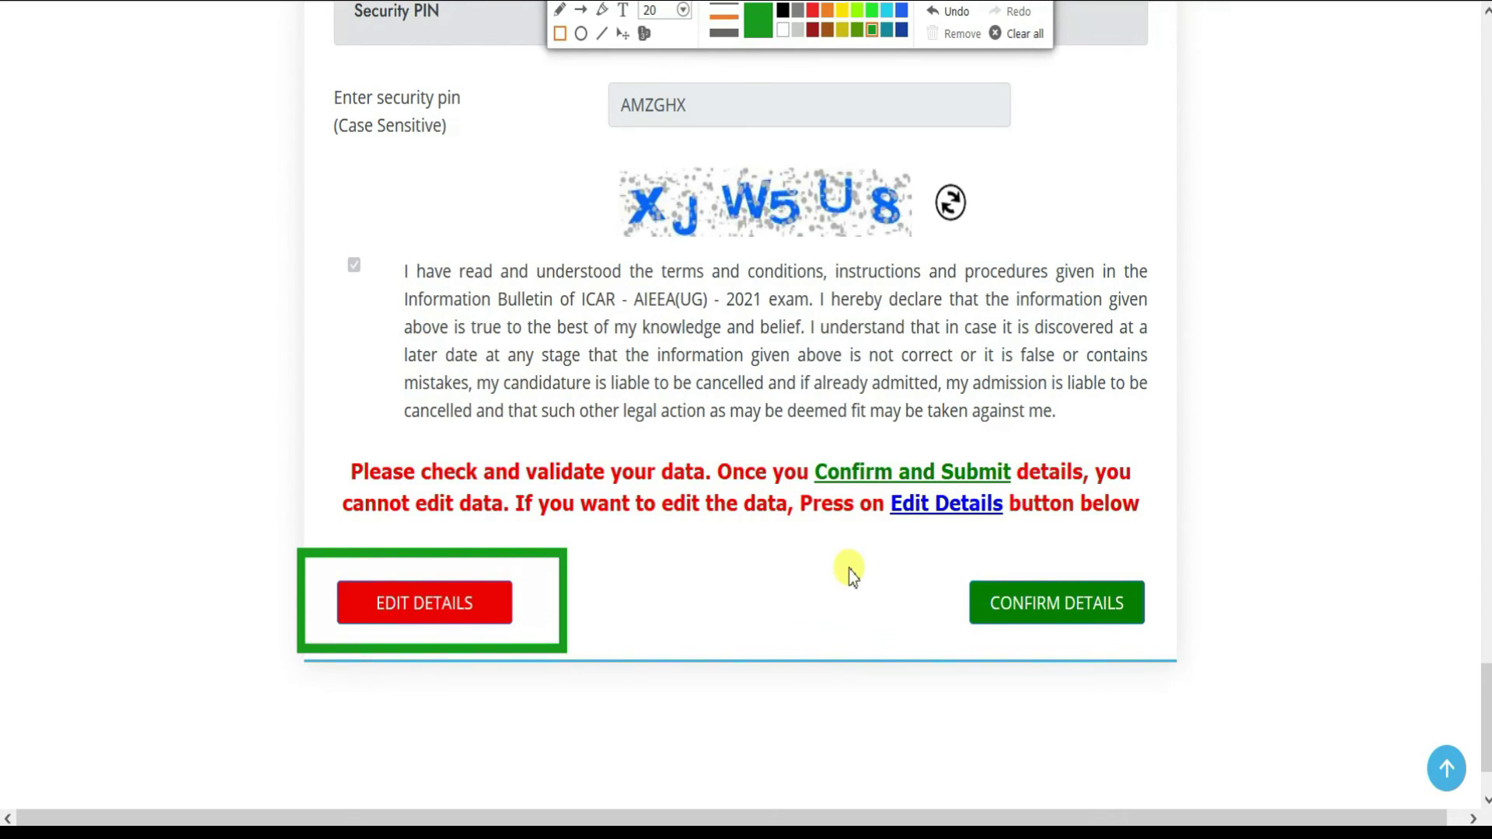
{"action": "mouse_move", "coordinate": [939, 561]}
{"action": "left_mouse_down"}
{"action": "mouse_move", "coordinate": [1148, 649]}
{"action": "mouse_move", "coordinate": [1173, 645]}
{"action": "left_mouse_up"}
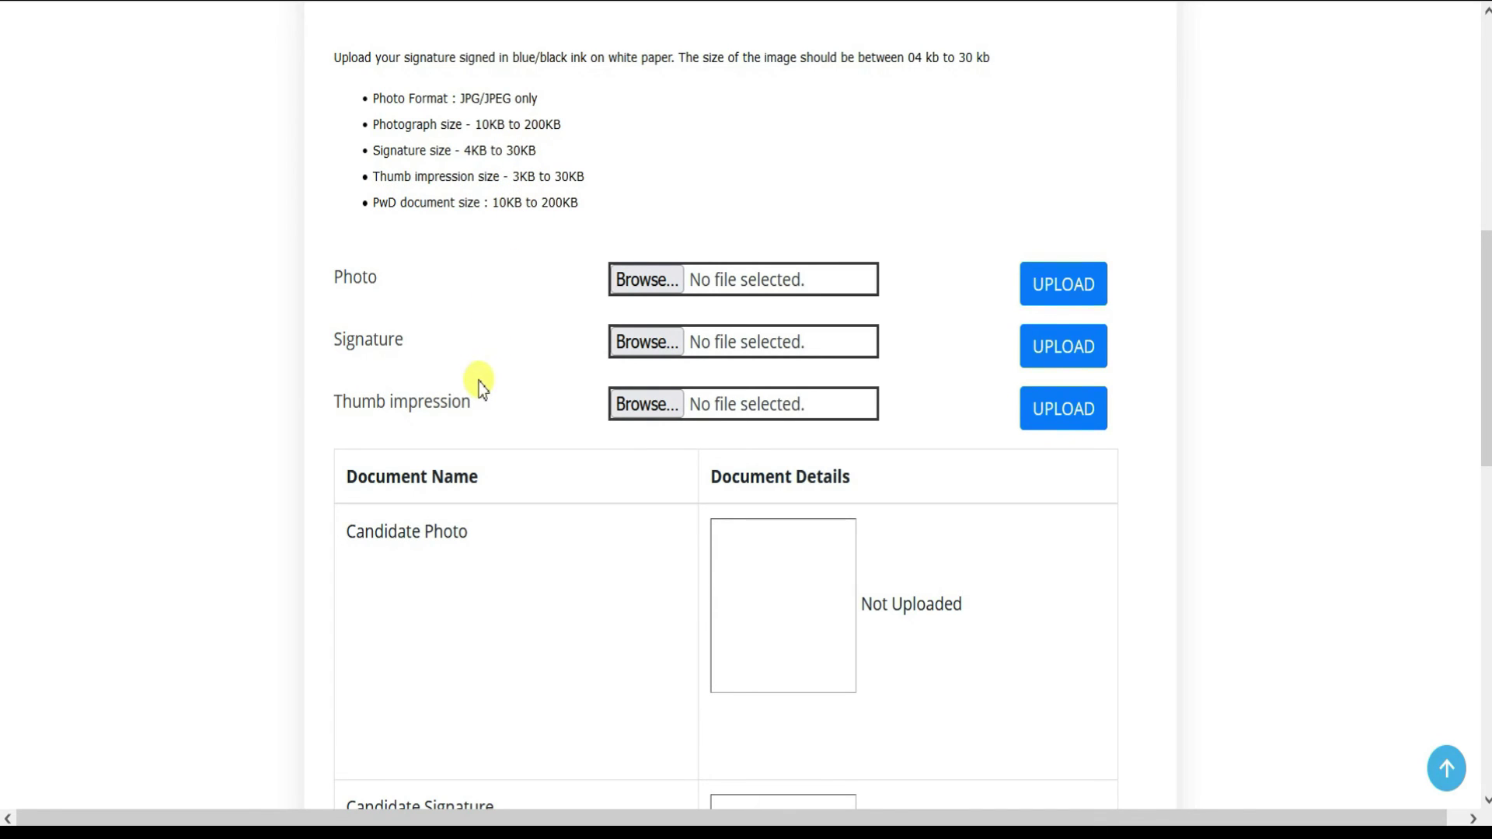
- Scroll the upload page to check the photo, signature and thumb impression entries
{"action": "scroll", "coordinate": [581, 419], "scroll_direction": "down", "scroll_amount": 5}
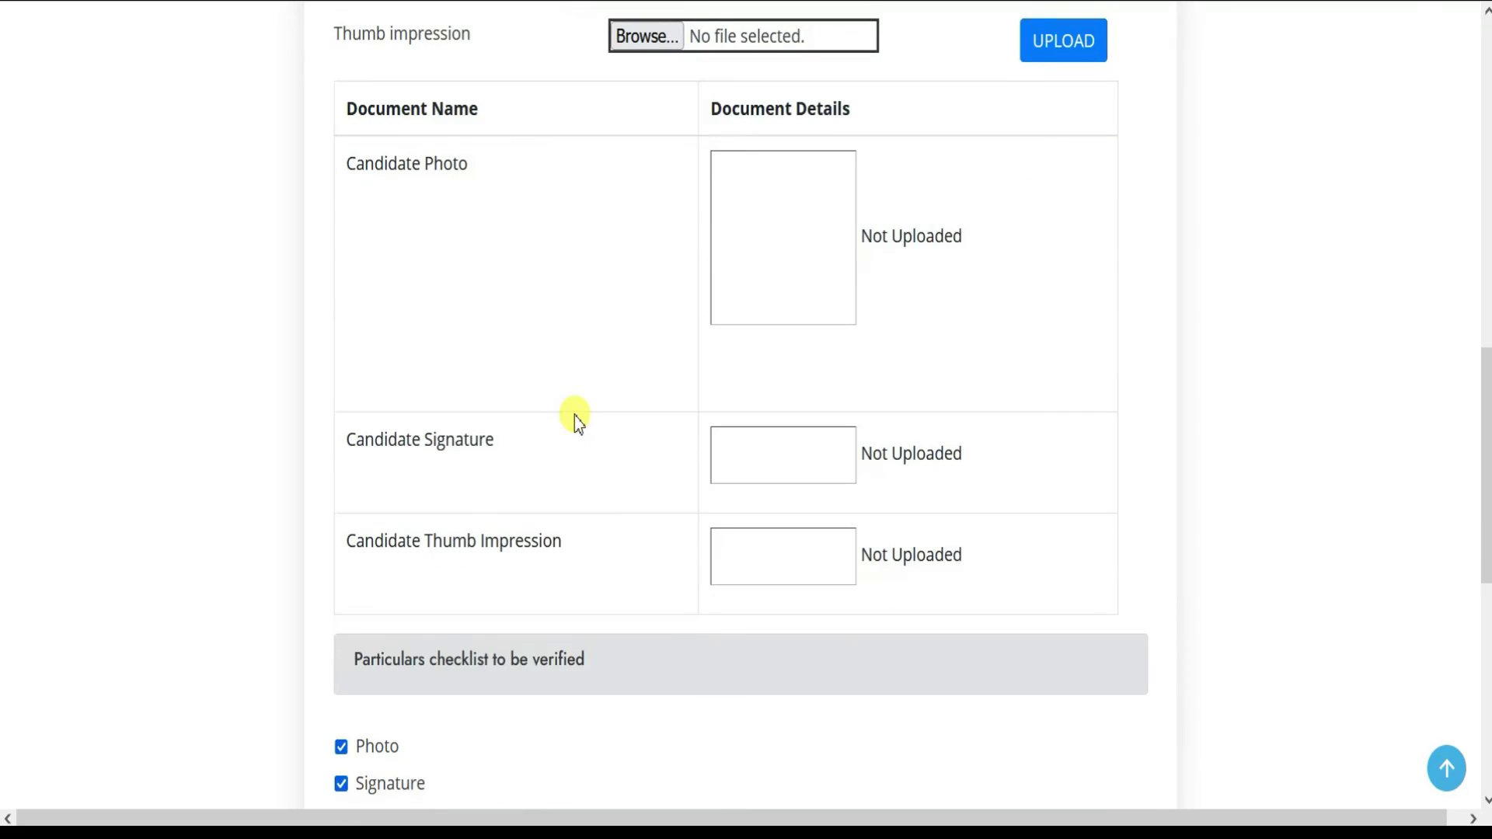
{"action": "scroll", "coordinate": [569, 408], "scroll_direction": "up", "scroll_amount": 5}
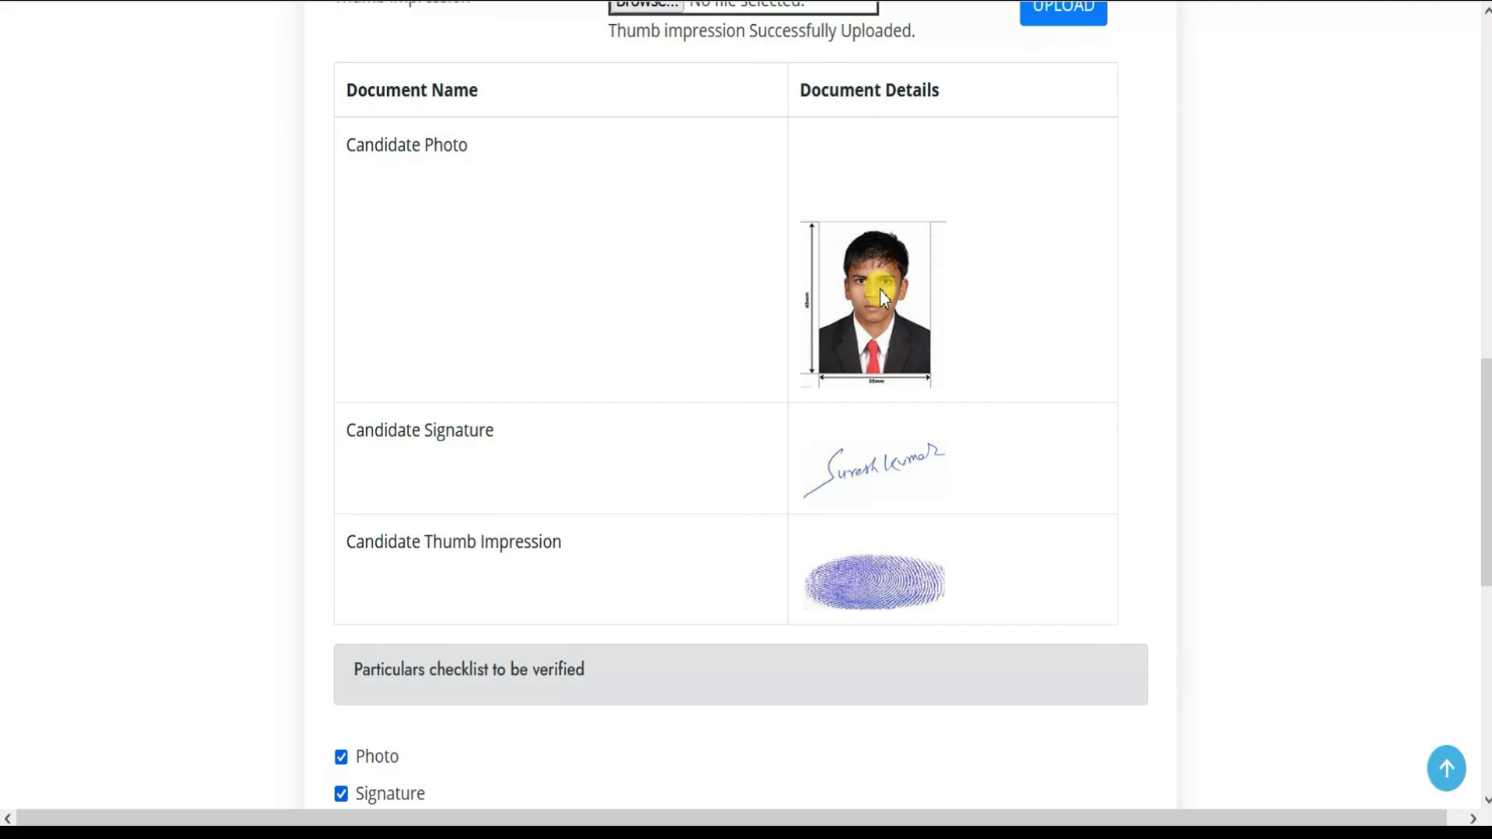
{"action": "scroll", "coordinate": [893, 292], "scroll_direction": "down", "scroll_amount": 3}
{"action": "scroll", "coordinate": [908, 292], "scroll_direction": "down", "scroll_amount": 3}
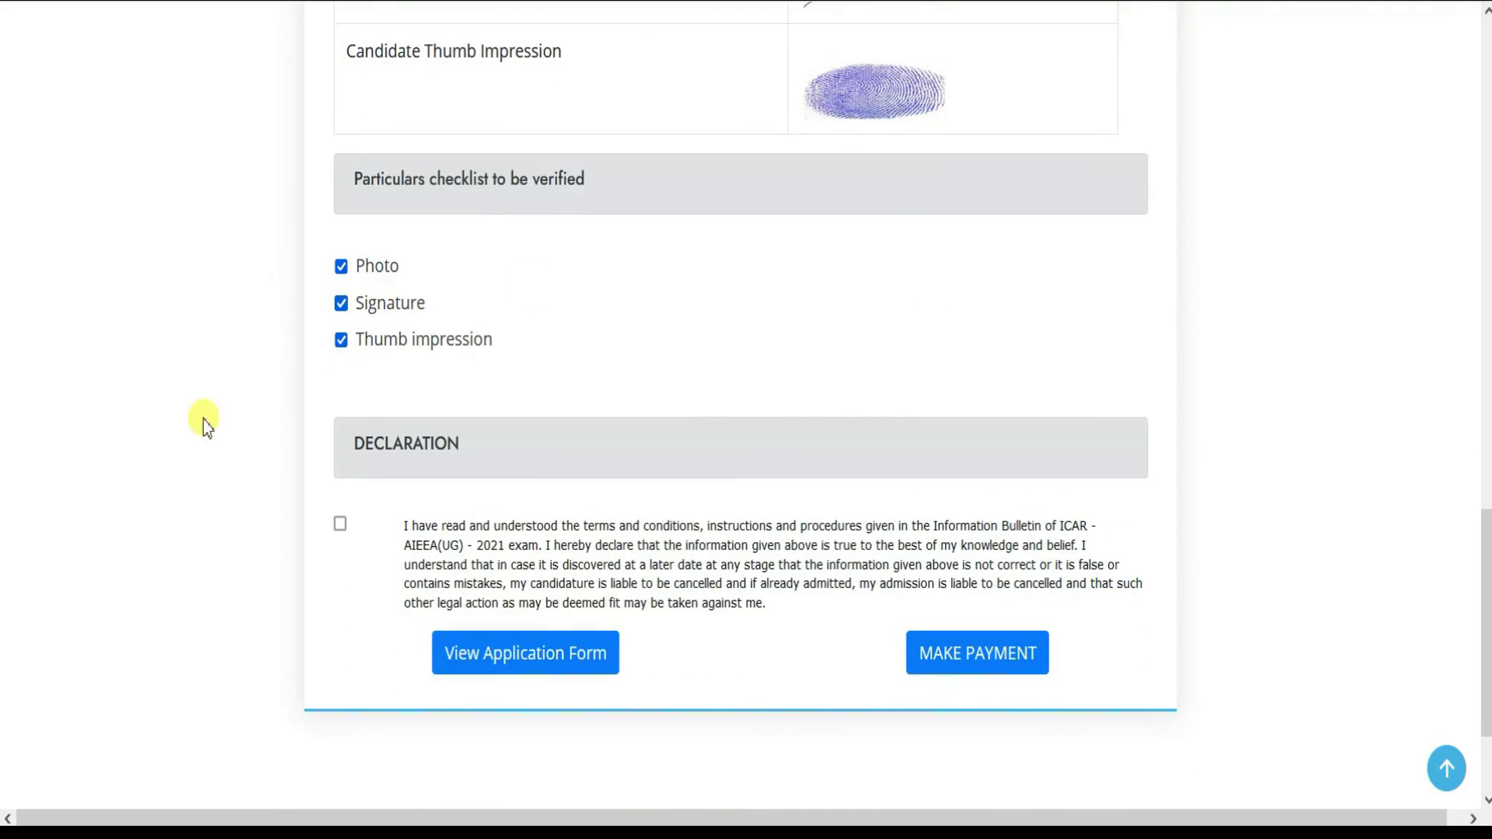
- Accept the declaration, select State Bank of India Payment Gateway, and proceed for payment
{"action": "left_click", "coordinate": [340, 526]}
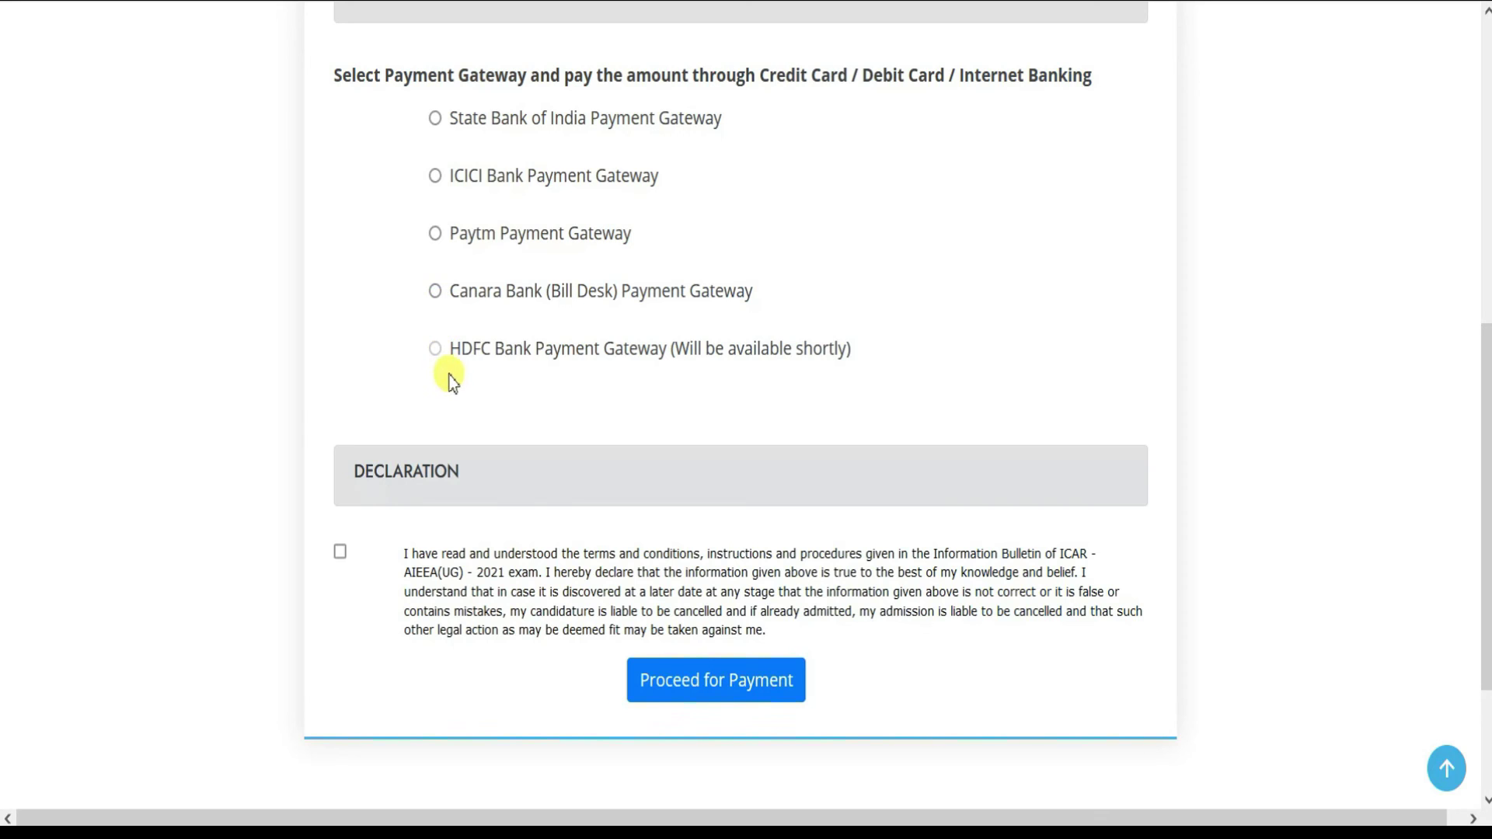
{"action": "left_click", "coordinate": [435, 119]}
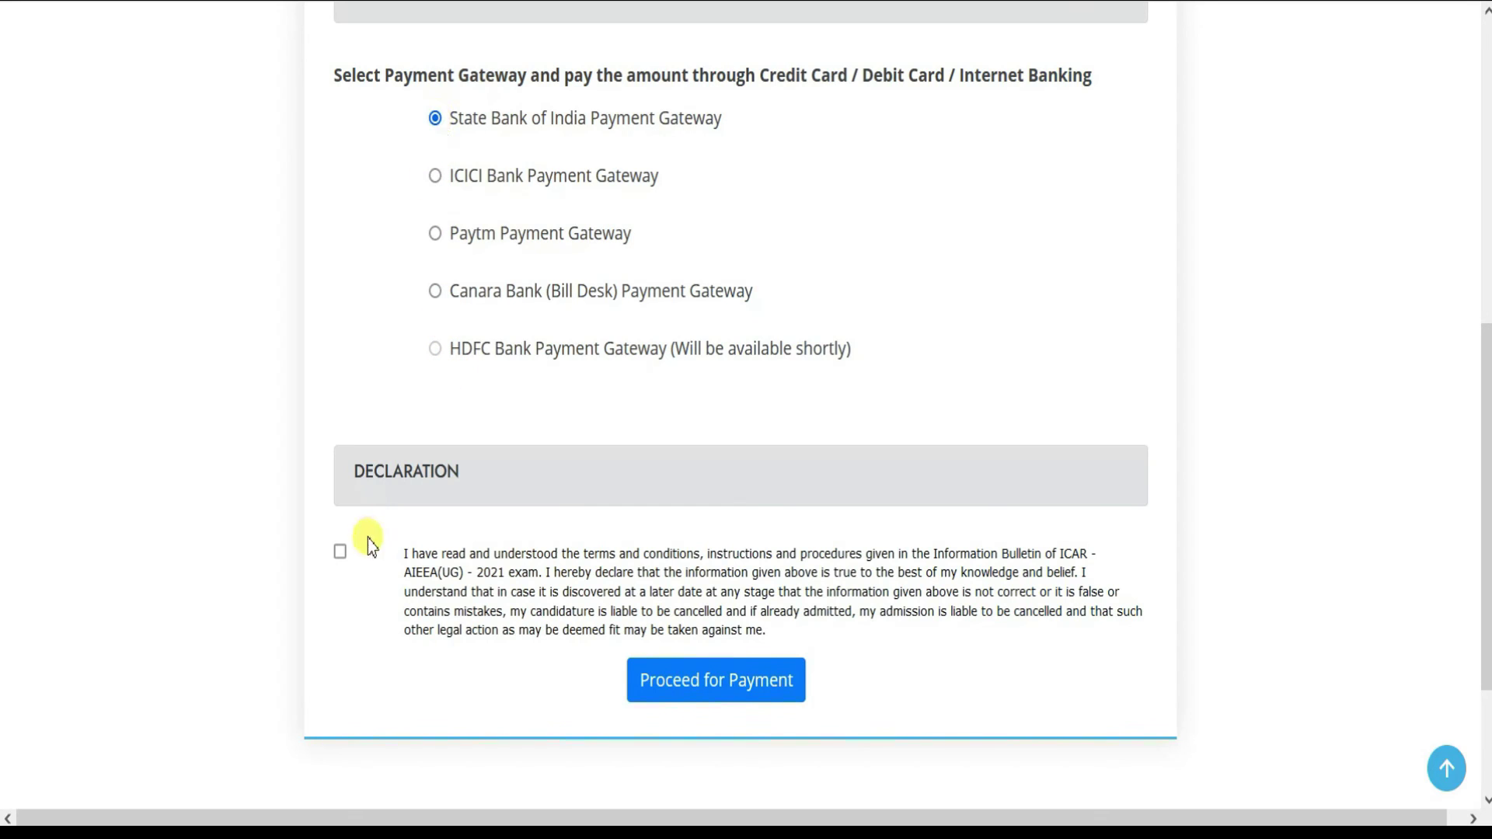
{"action": "left_click", "coordinate": [727, 690]}
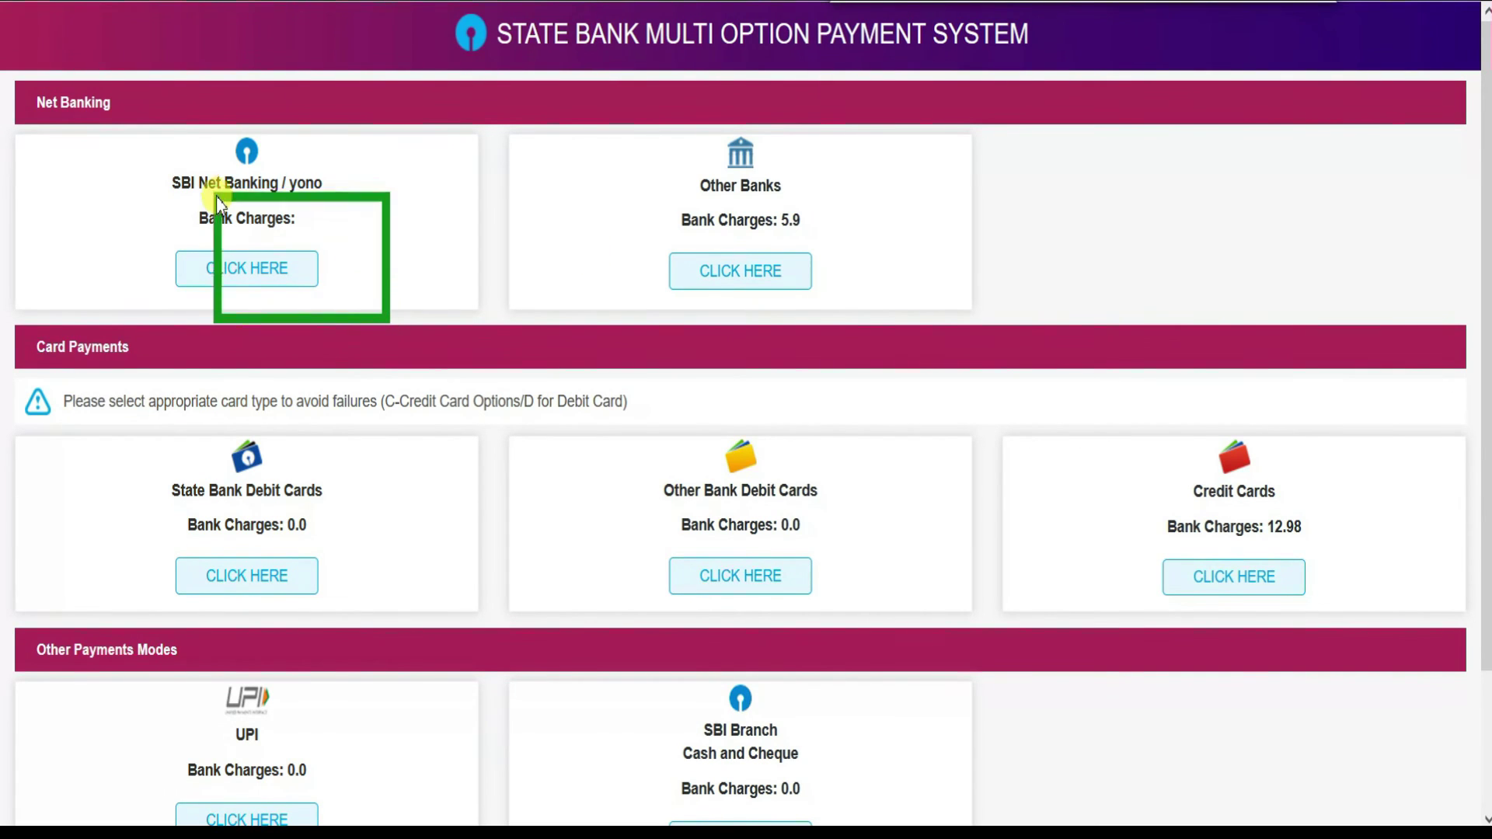
{"action": "left_click_drag", "start_coordinate": [148, 133], "coordinate": [135, 117]}
{"action": "left_click_drag", "start_coordinate": [583, 105], "coordinate": [900, 305]}
{"action": "left_click_drag", "start_coordinate": [74, 406], "coordinate": [1396, 651]}
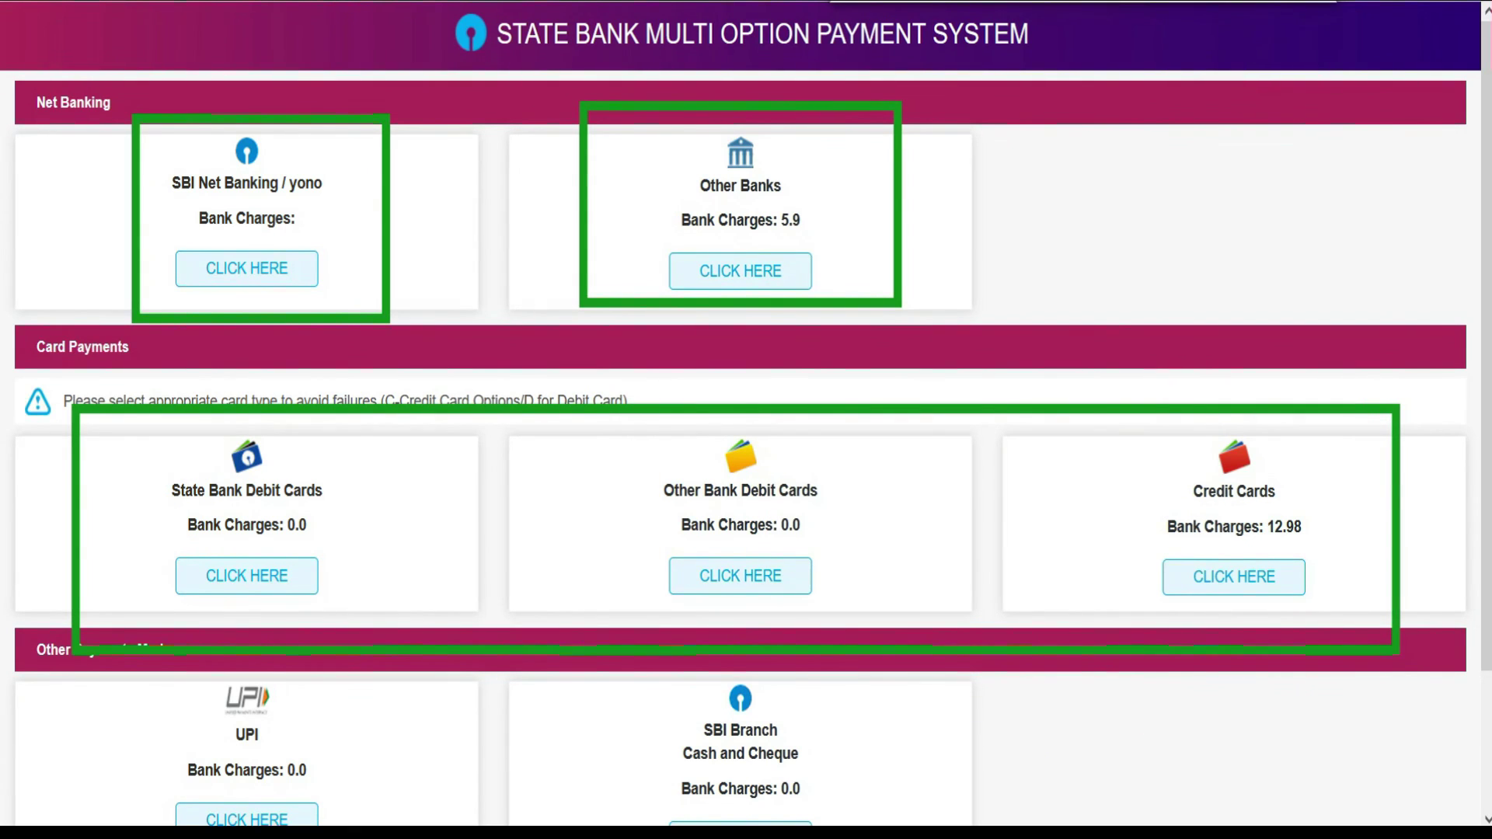
{"action": "key", "text": "Escape"}
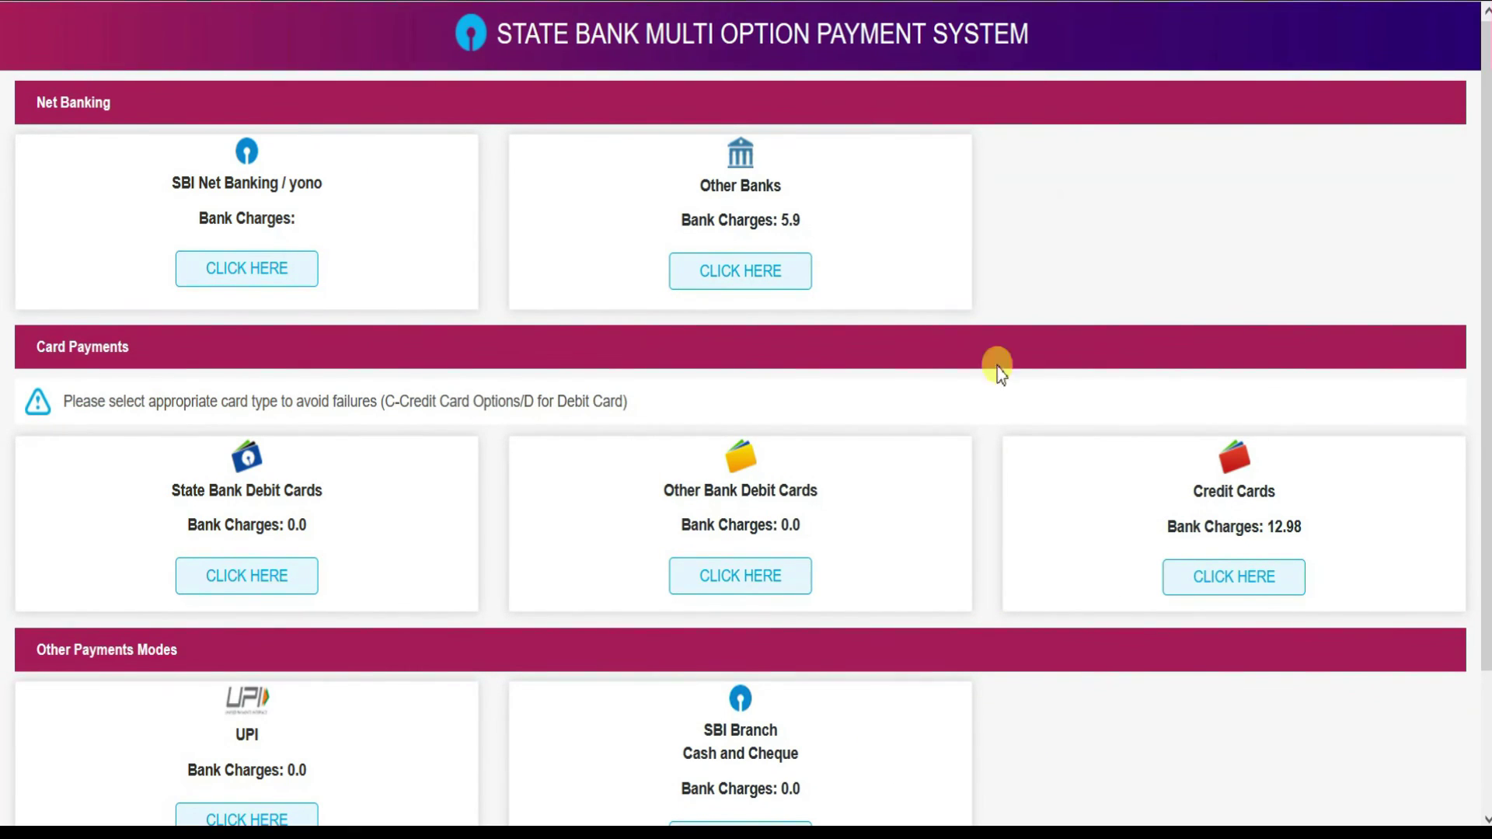
{"action": "scroll", "coordinate": [997, 370], "scroll_direction": "down", "scroll_amount": 2}
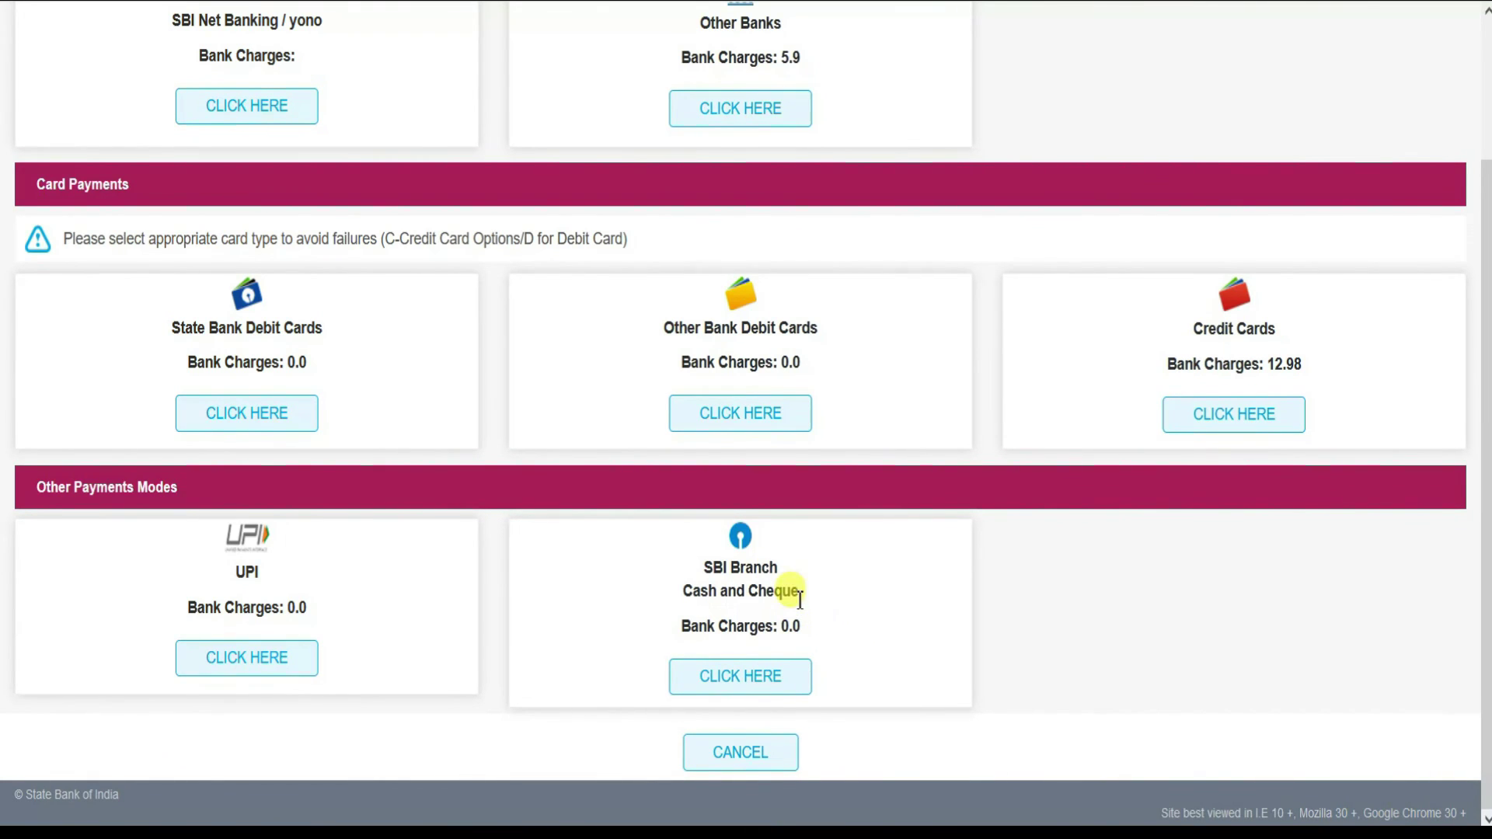
{"action": "scroll", "coordinate": [447, 621], "scroll_direction": "up", "scroll_amount": 2}
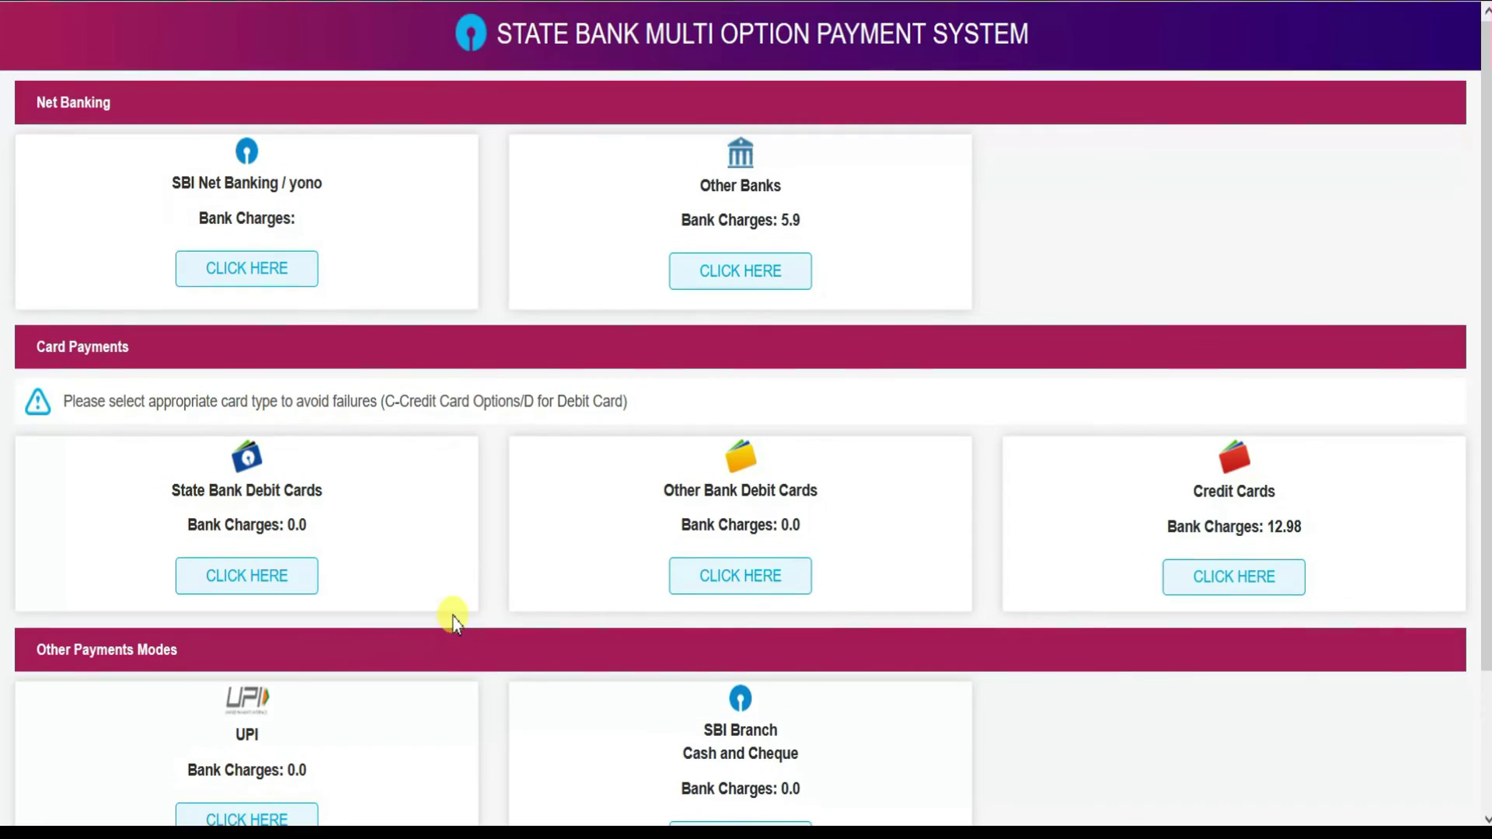